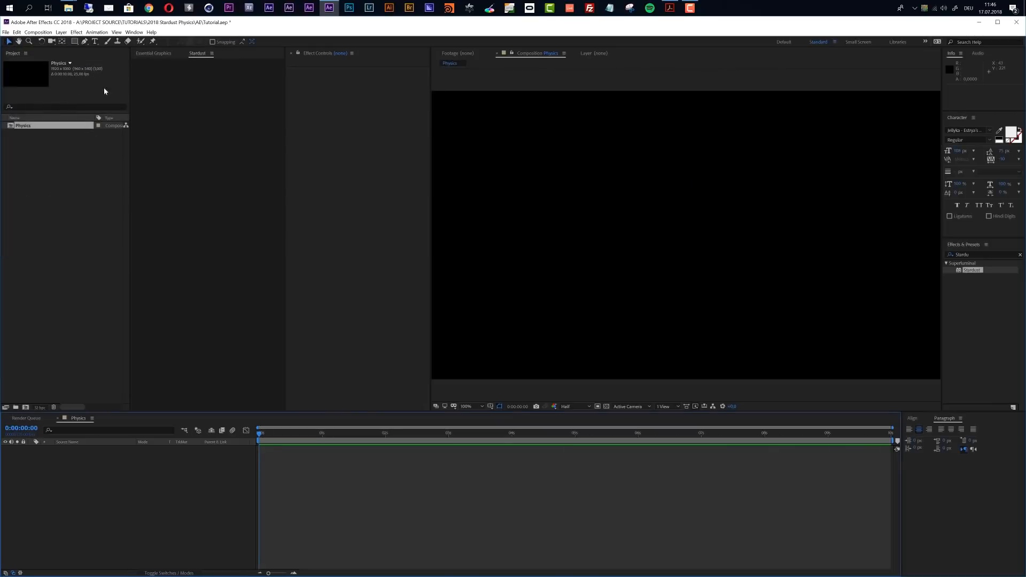
Create a solid named Stardust, apply the Stardust effect to it, and preview the default particles.
{"action": "key", "text": "ctrl+y"}
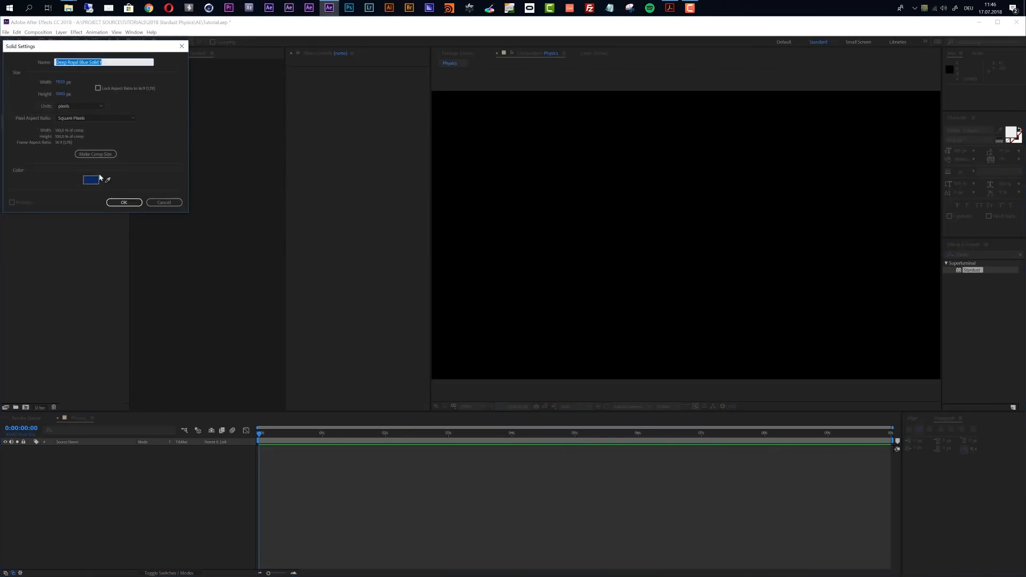
{"action": "type", "text": "Stardust"}
{"action": "key", "text": "Return"}
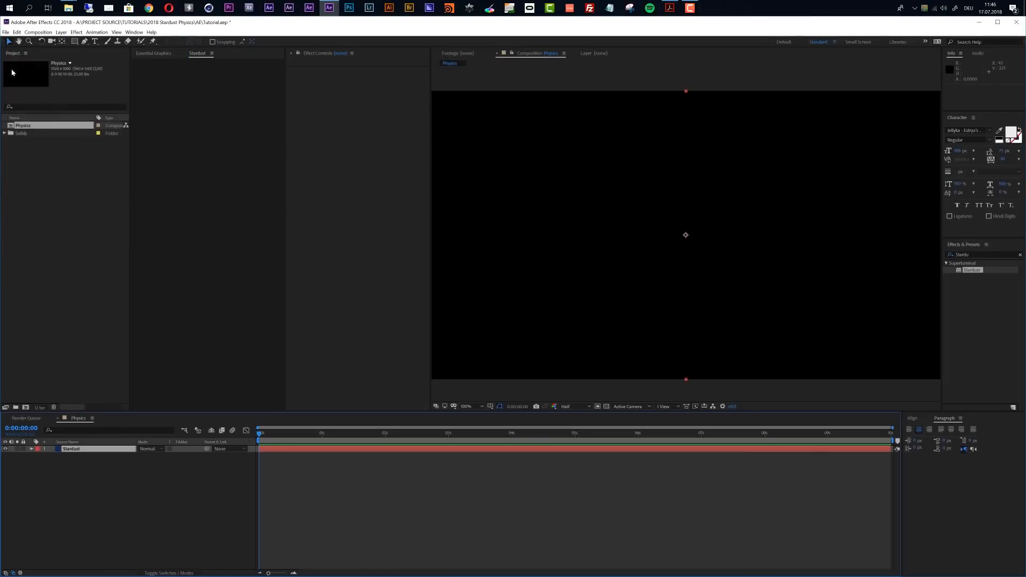
{"action": "left_click_drag", "start_coordinate": [972, 270], "coordinate": [540, 450]}
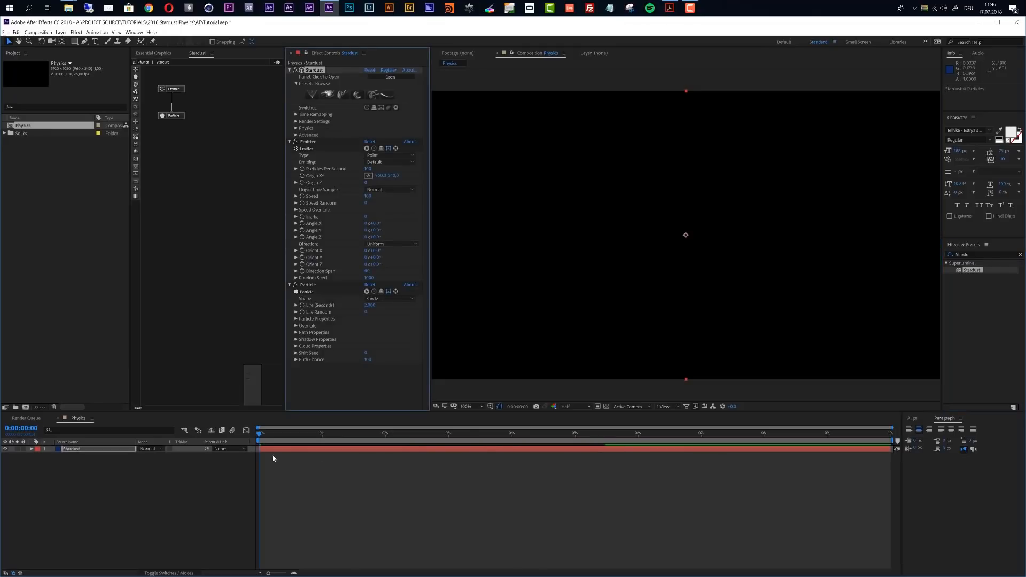
{"action": "key", "text": "space"}
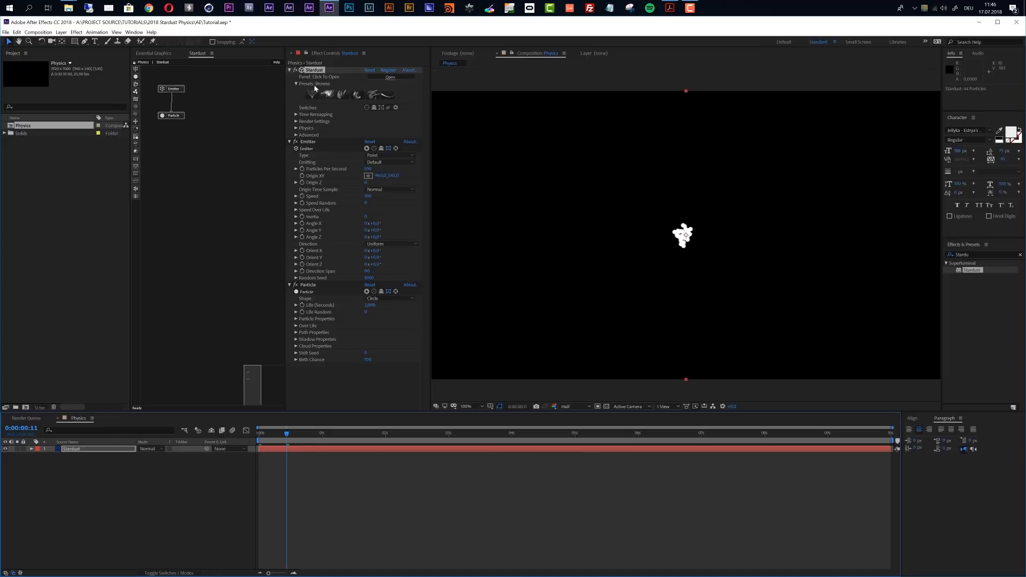
Replace the default particle setup with the Dynamic preset from the Physical folder of the Stardust presets.
{"action": "left_click", "coordinate": [340, 97]}
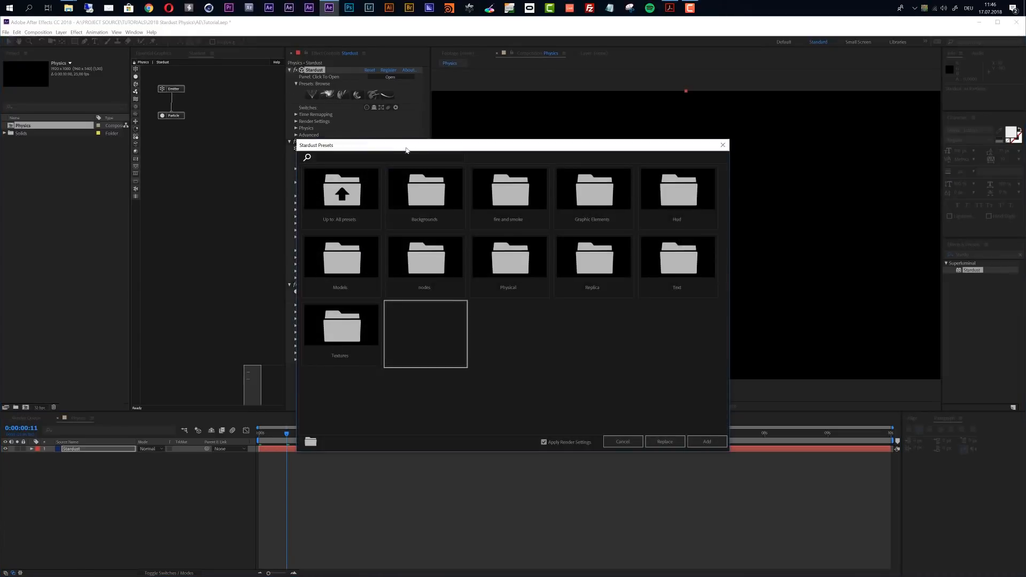
{"action": "double_click", "coordinate": [511, 270]}
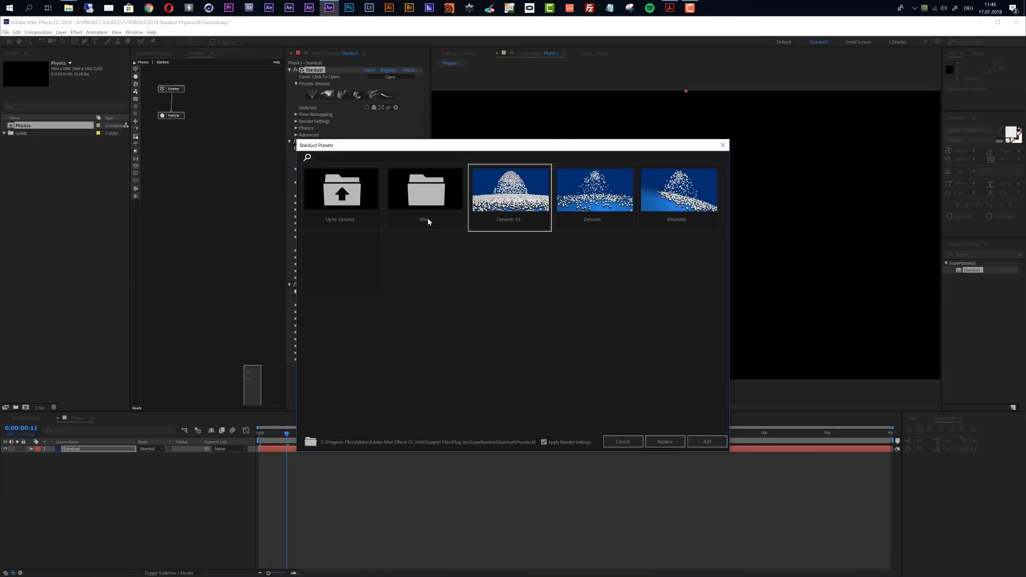
{"action": "double_click", "coordinate": [427, 195]}
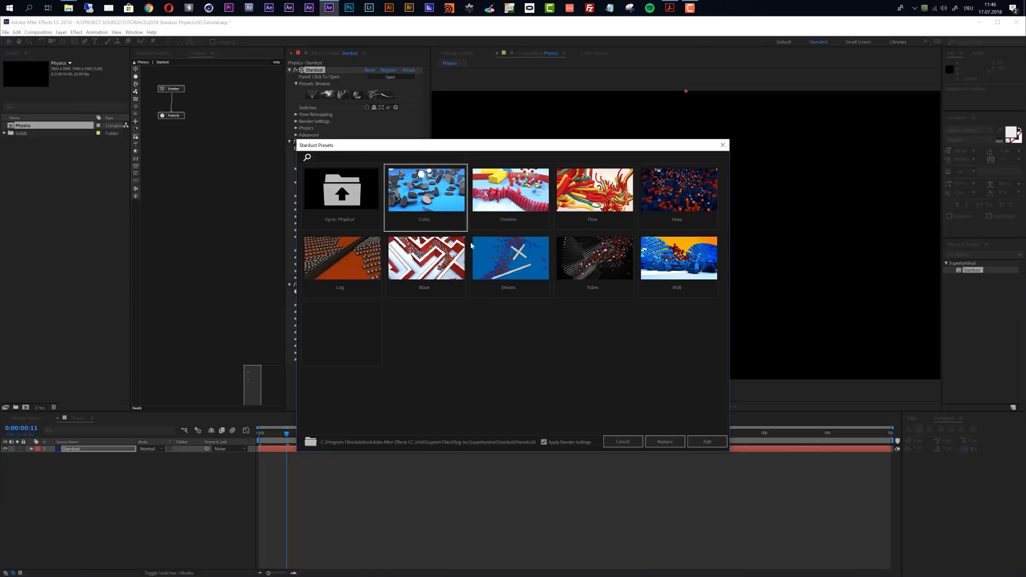
{"action": "double_click", "coordinate": [349, 201]}
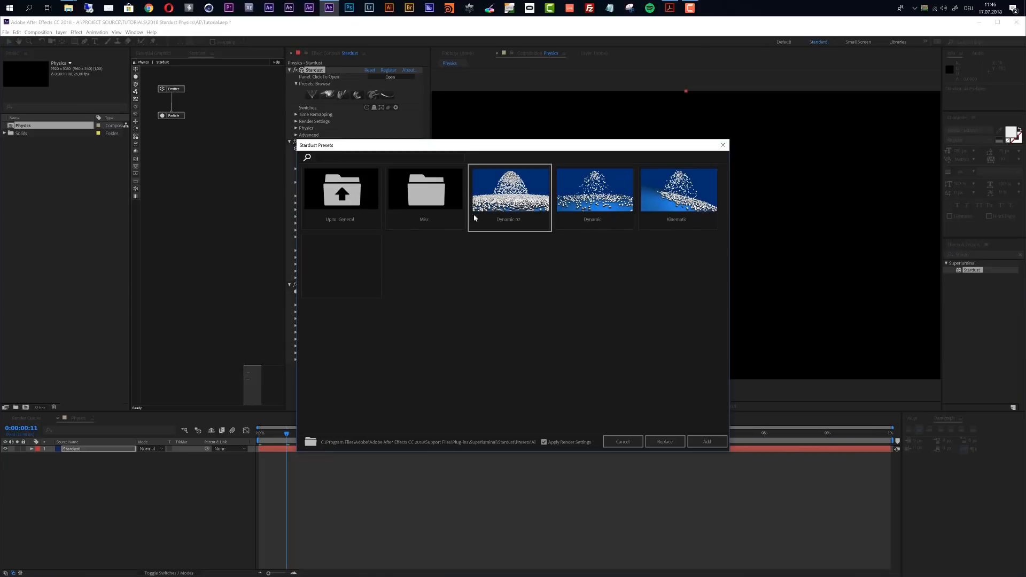
{"action": "left_click", "coordinate": [620, 203]}
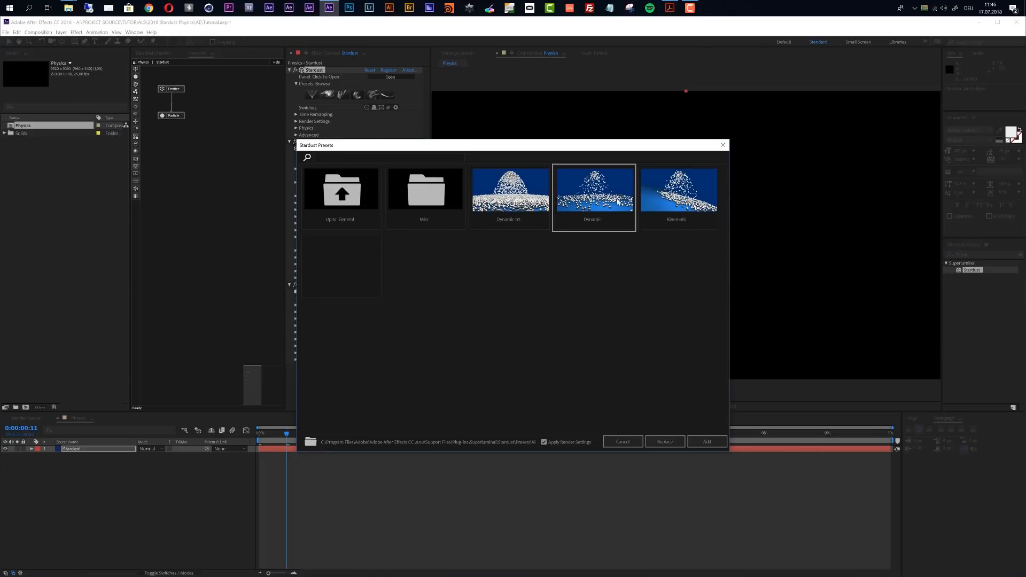
{"action": "left_click", "coordinate": [672, 445]}
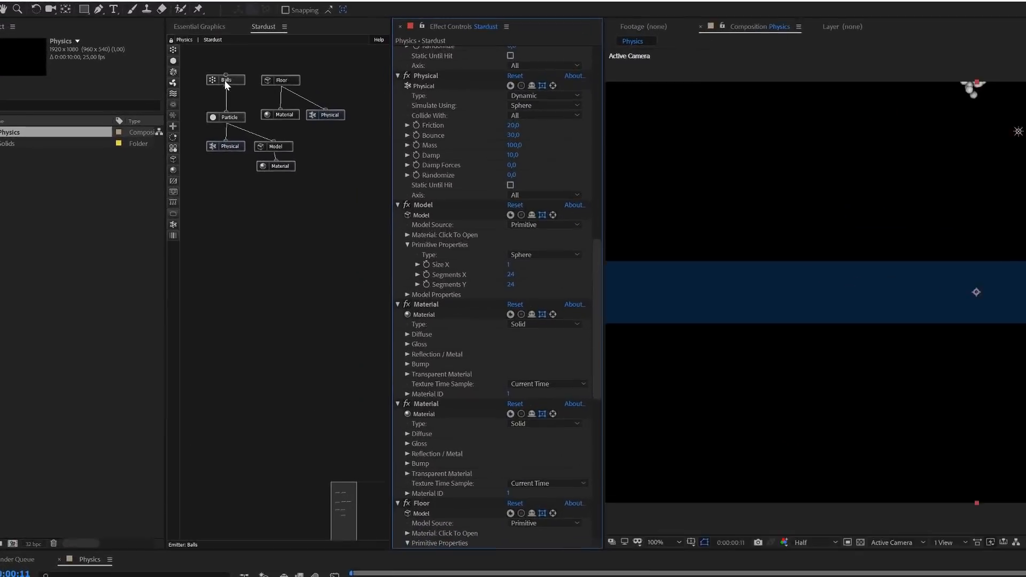
Examine the settings of the Balls emitter, its particle, model, material and physical nodes, and the Floor model with its material.
{"action": "left_click", "coordinate": [235, 80]}
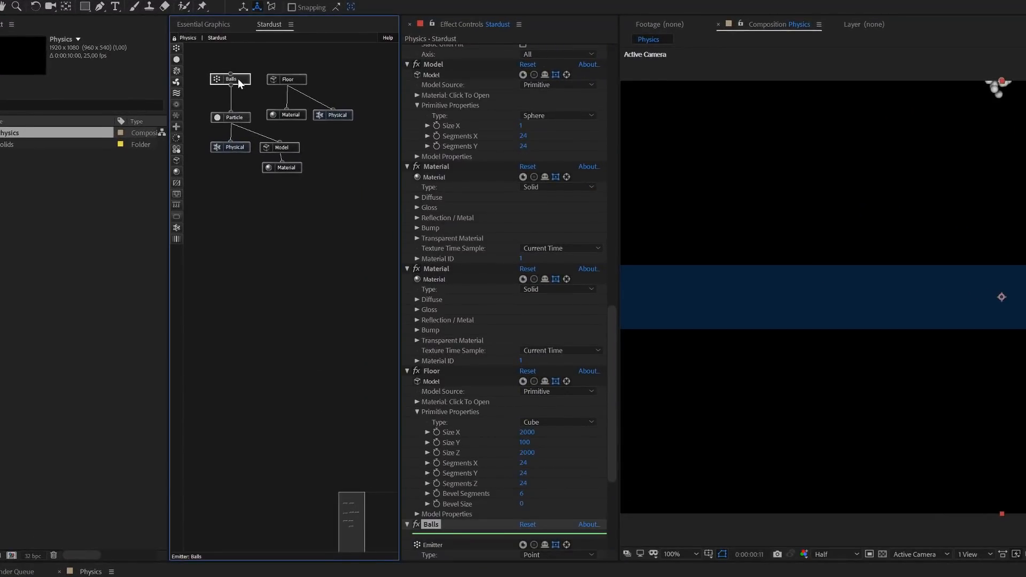
{"action": "scroll", "coordinate": [563, 491], "scroll_direction": "down", "scroll_amount": 3}
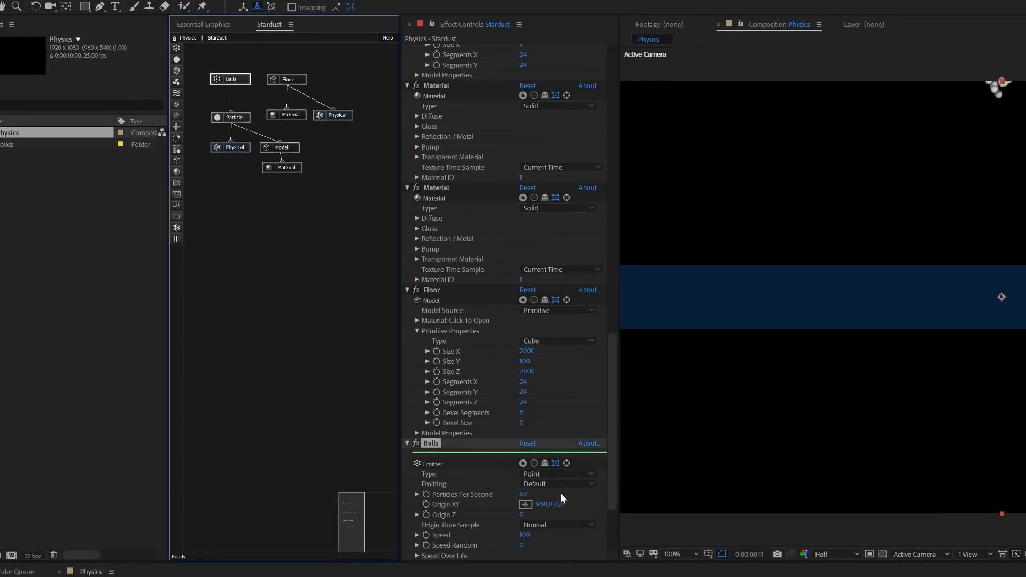
{"action": "scroll", "coordinate": [551, 498], "scroll_direction": "down", "scroll_amount": 2}
{"action": "left_click", "coordinate": [523, 442]}
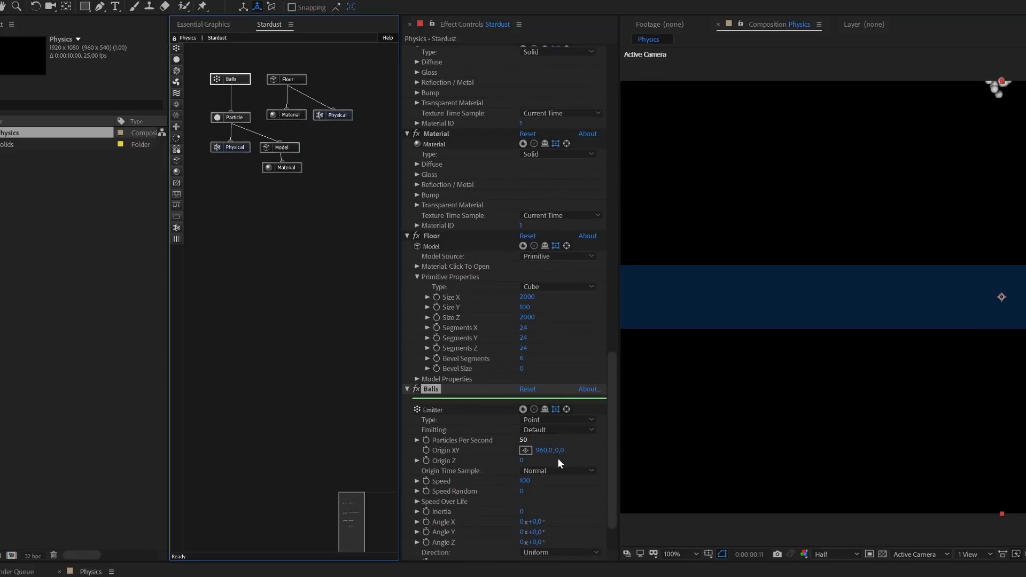
{"action": "left_click", "coordinate": [242, 120]}
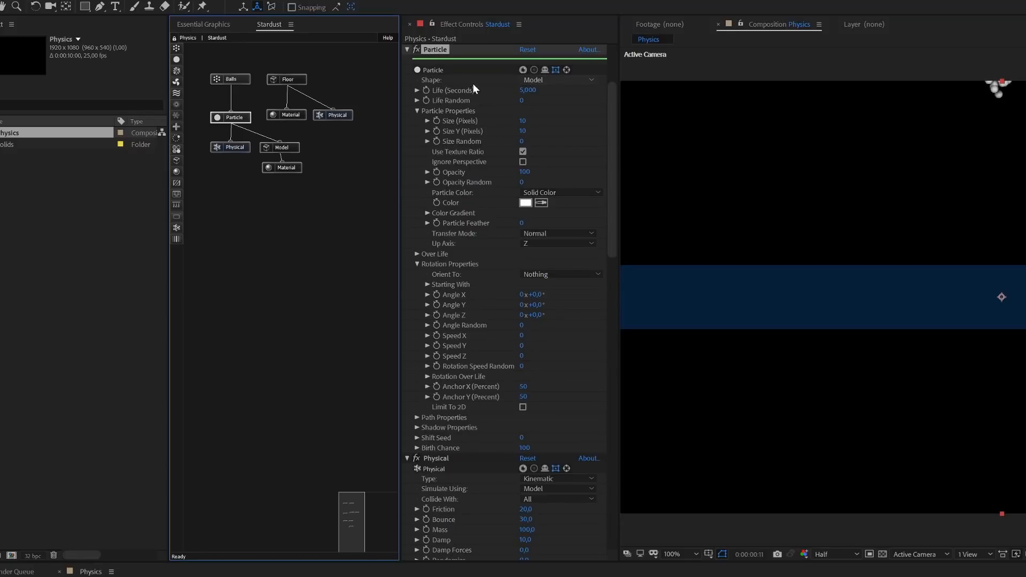
{"action": "left_click", "coordinate": [293, 148]}
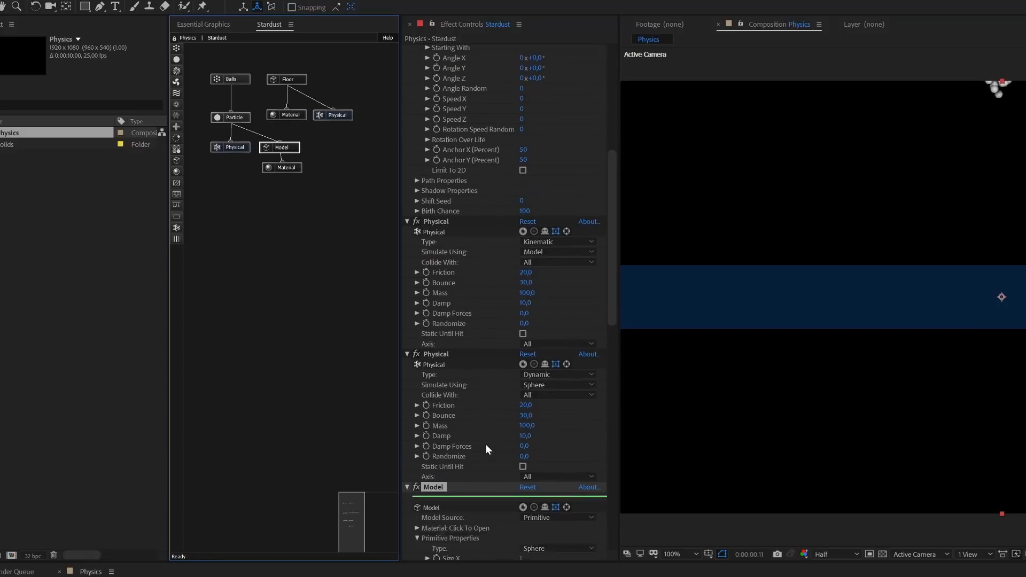
{"action": "scroll", "coordinate": [529, 465], "scroll_direction": "down", "scroll_amount": 3}
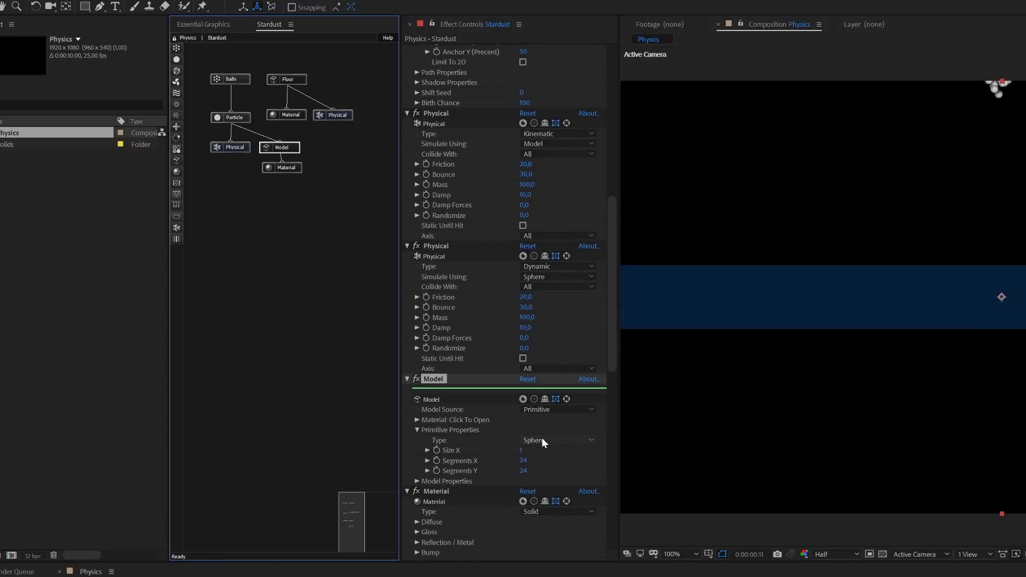
{"action": "left_click", "coordinate": [294, 168]}
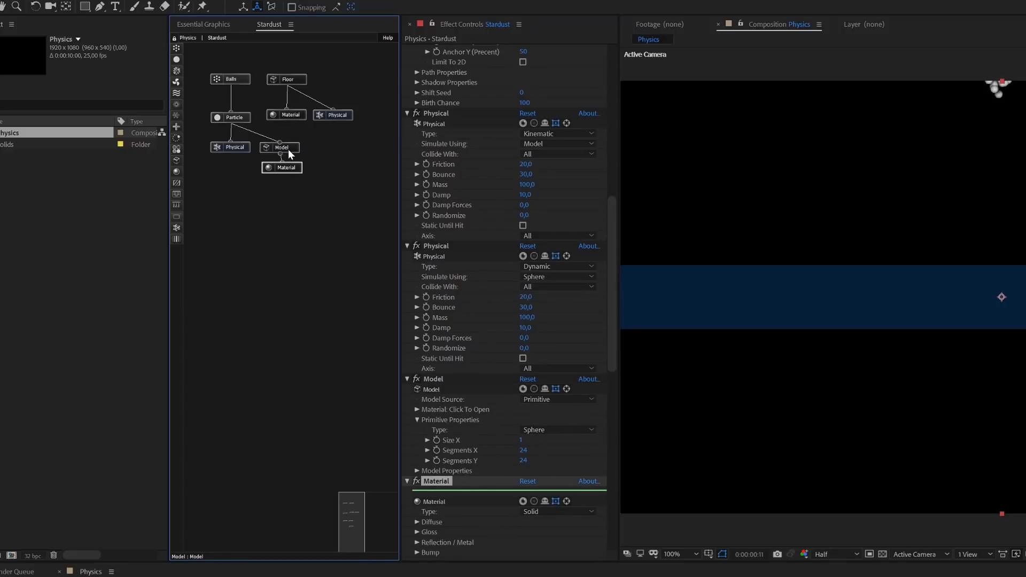
{"action": "left_click", "coordinate": [243, 146]}
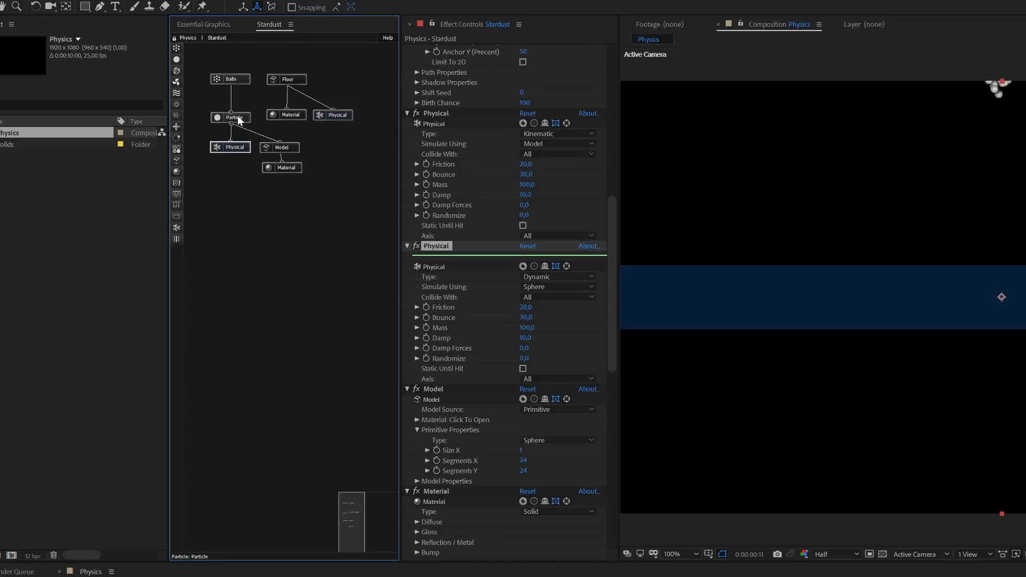
{"action": "left_click", "coordinate": [300, 80]}
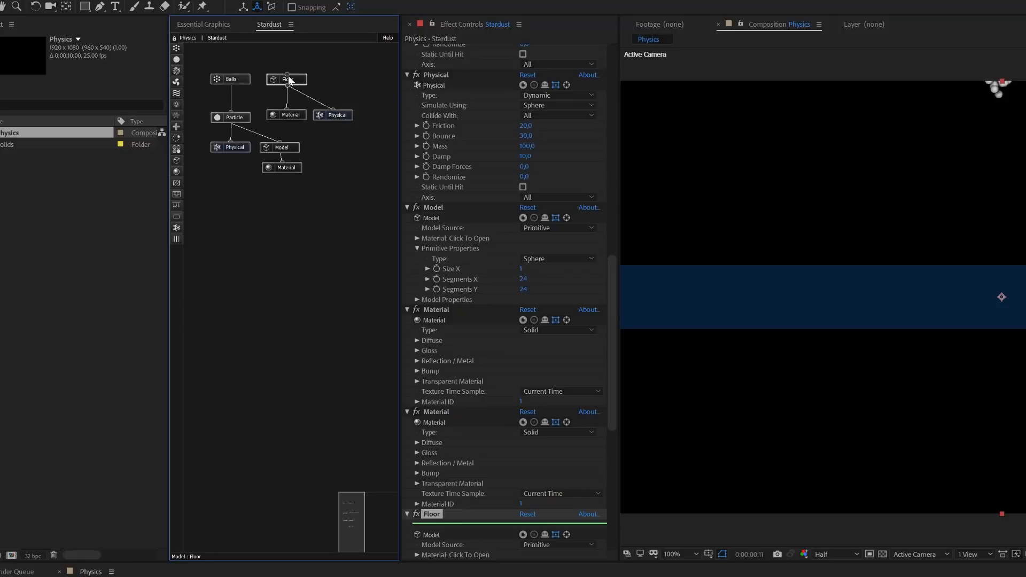
{"action": "left_click", "coordinate": [297, 111]}
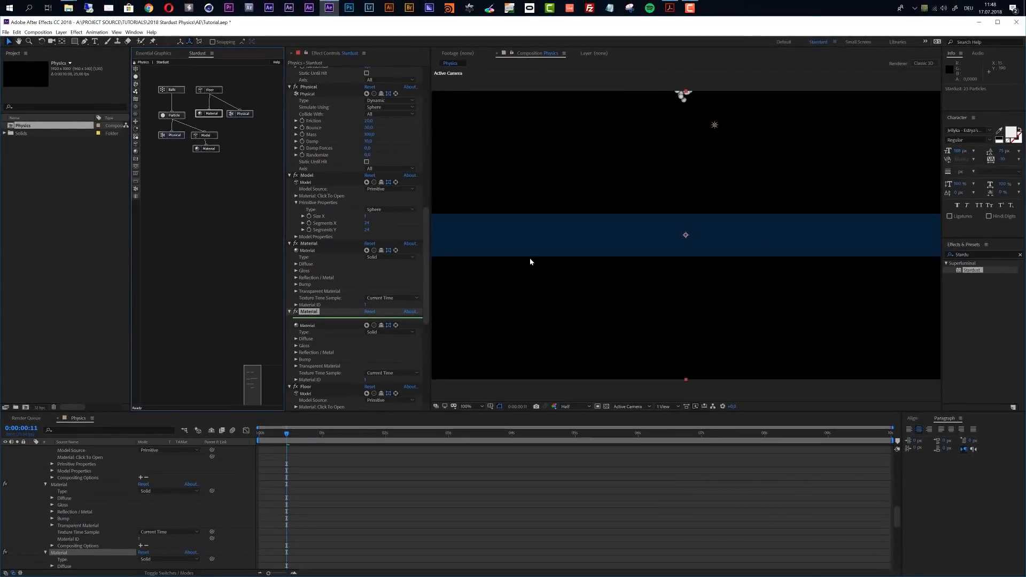
Switch the composition view to Custom View 1 and preview the ball emission over the floor.
{"action": "left_click", "coordinate": [629, 407]}
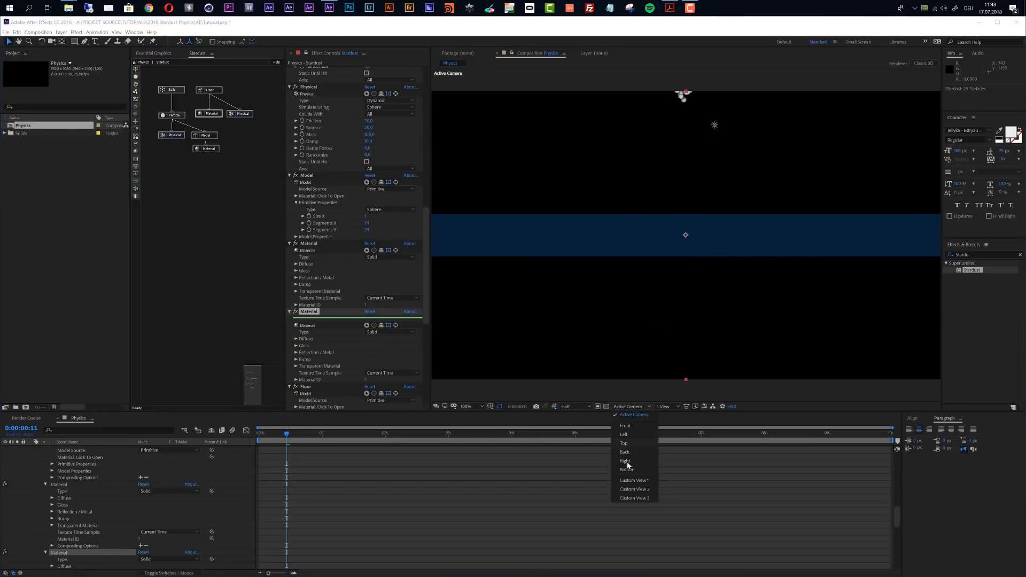
{"action": "left_click", "coordinate": [632, 482]}
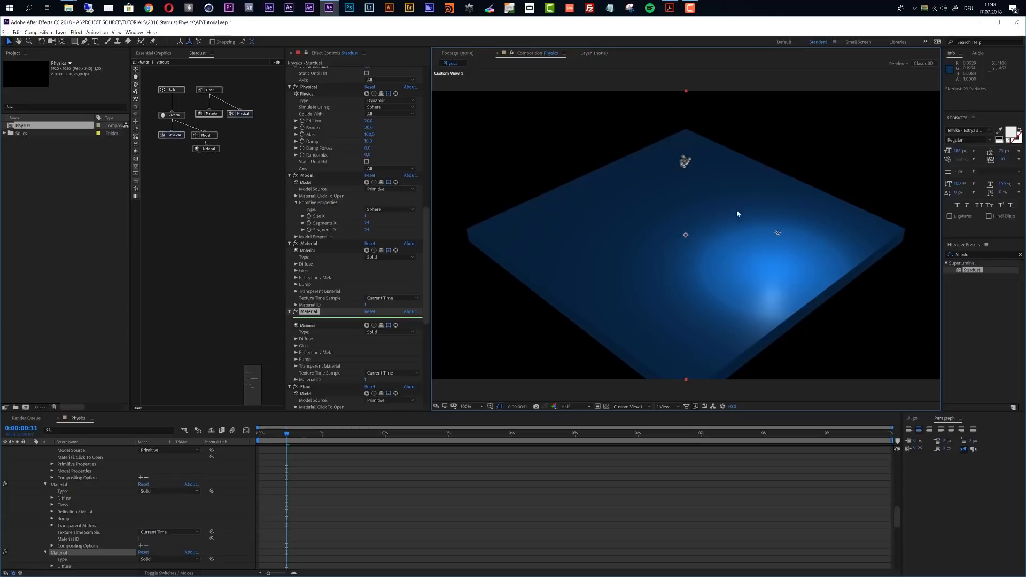
{"action": "scroll", "coordinate": [378, 533], "scroll_direction": "up", "scroll_amount": 10}
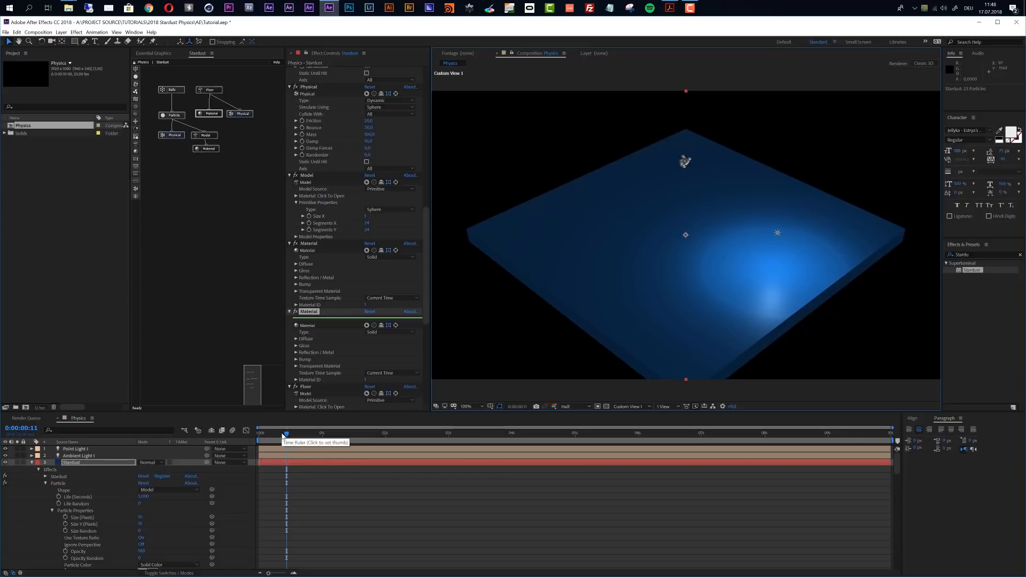
{"action": "key", "text": "space"}
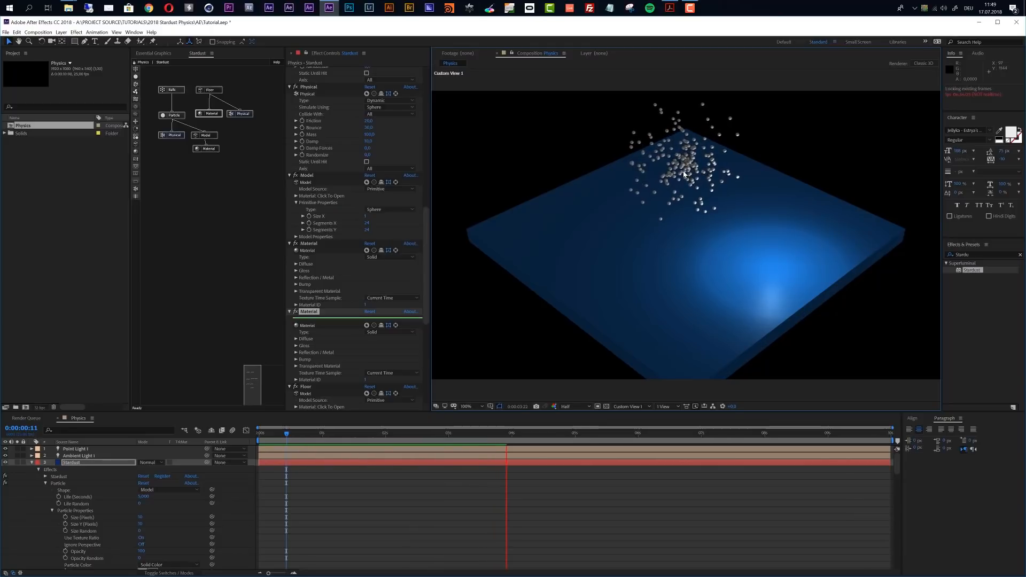
{"action": "key", "text": "space"}
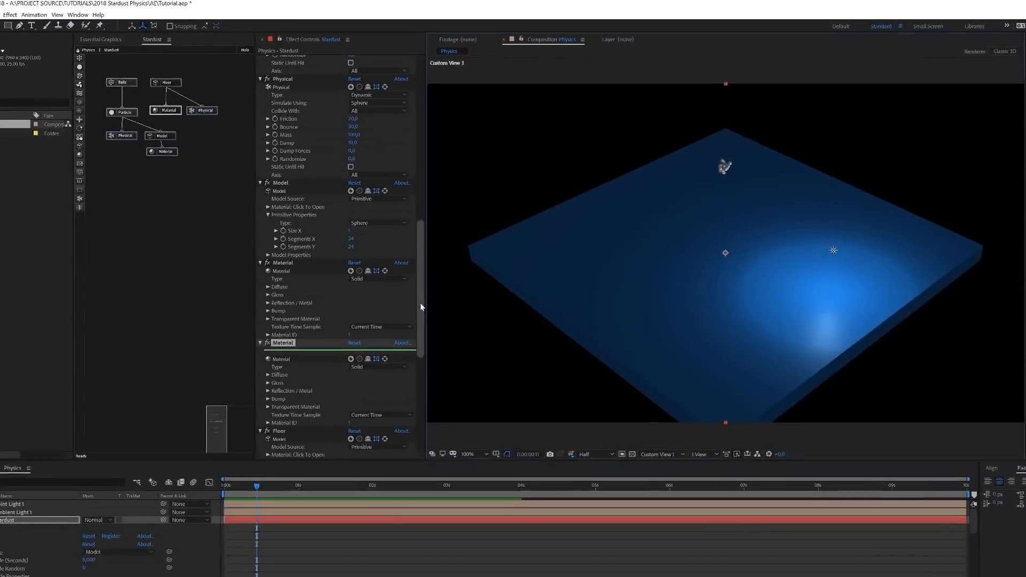
Turn on the Simulation option in the Stardust effect's Physics settings.
{"action": "left_click_drag", "start_coordinate": [421, 304], "coordinate": [430, 119]}
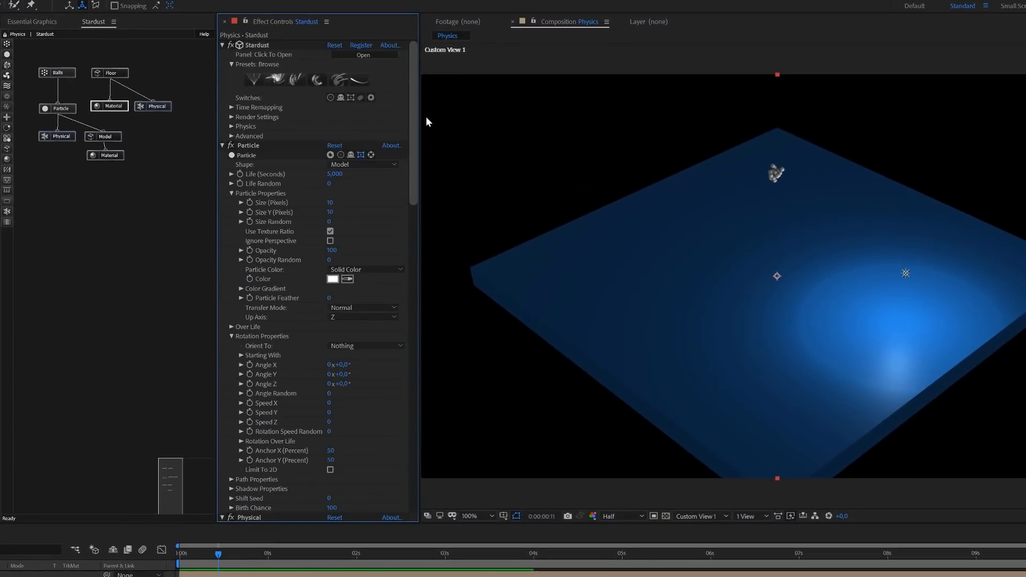
{"action": "left_click", "coordinate": [255, 45]}
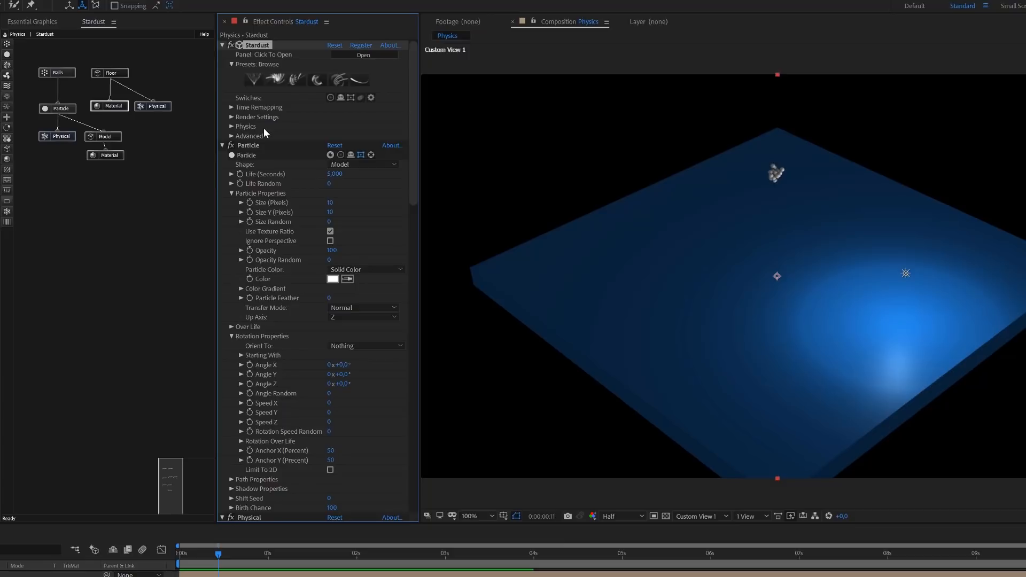
{"action": "left_click", "coordinate": [231, 127]}
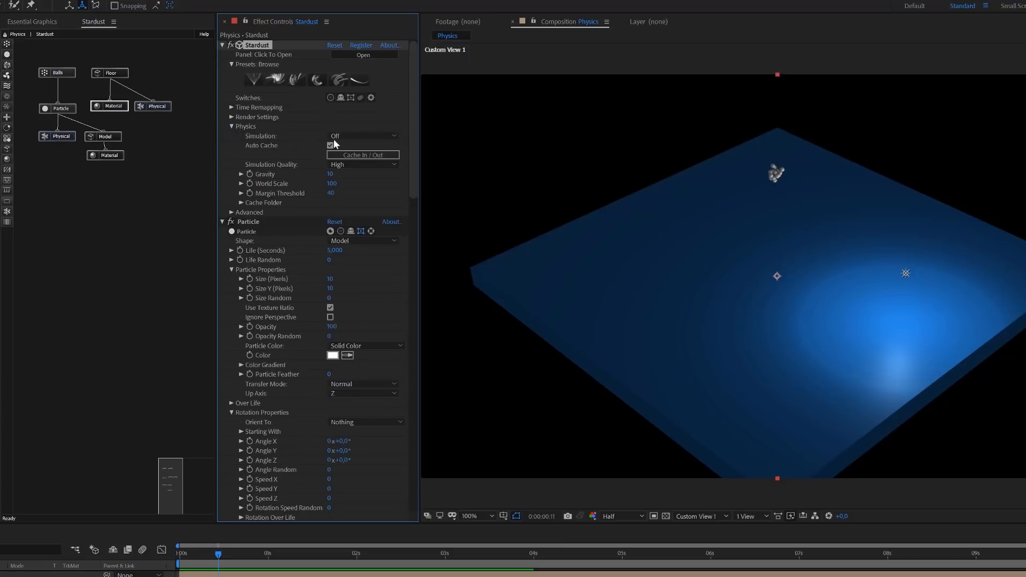
{"action": "left_click", "coordinate": [362, 133]}
{"action": "left_click", "coordinate": [348, 159]}
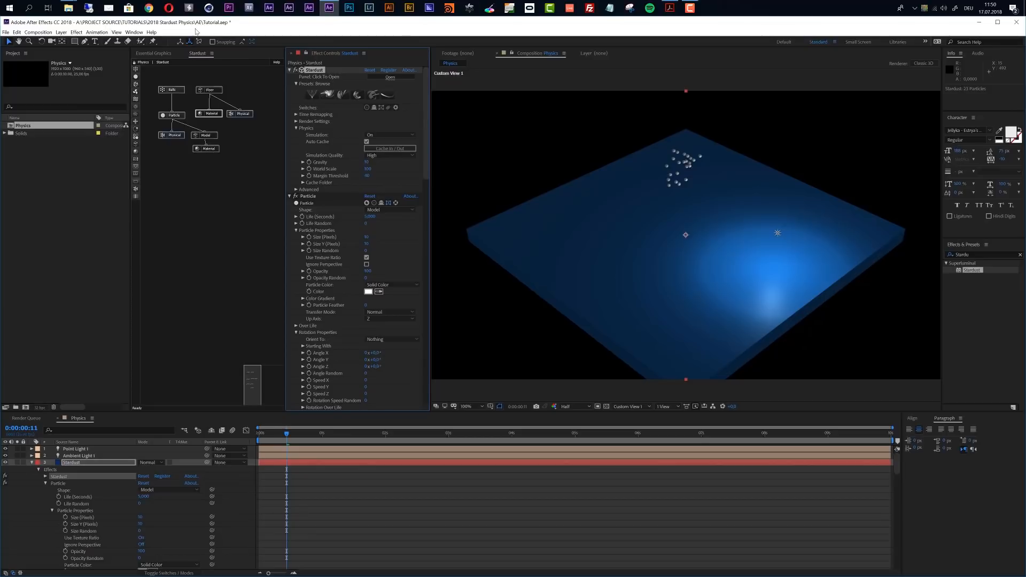
Save the project and play back the simulated balls colliding with the floor.
{"action": "left_click", "coordinate": [6, 32]}
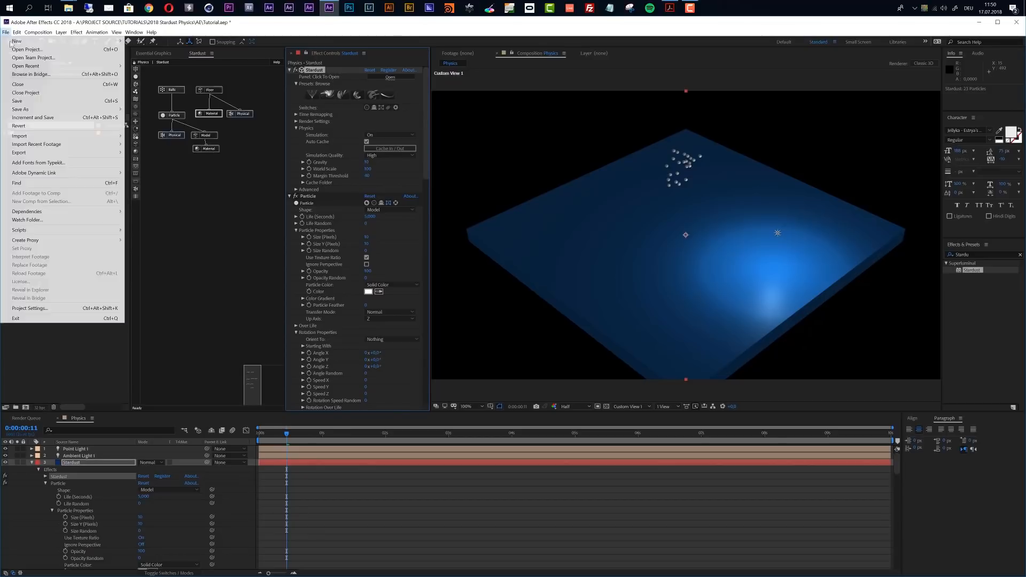
{"action": "left_click", "coordinate": [19, 101]}
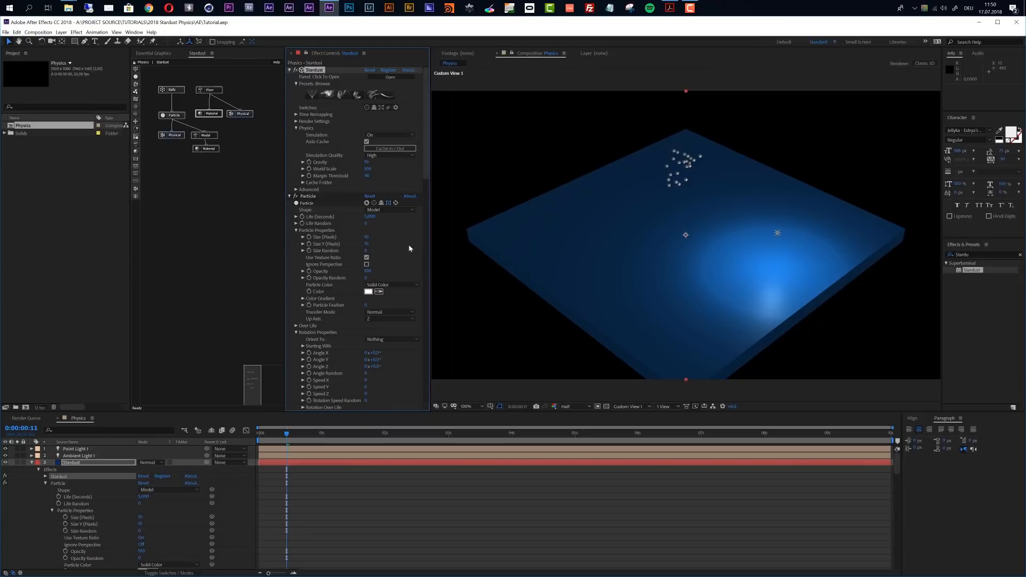
{"action": "left_click", "coordinate": [316, 498]}
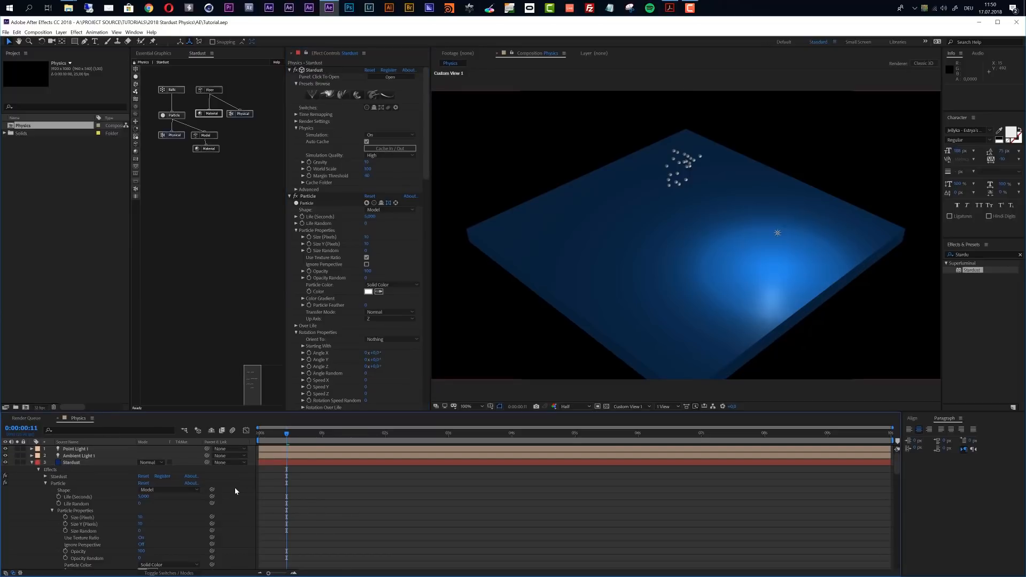
{"action": "key", "text": "space"}
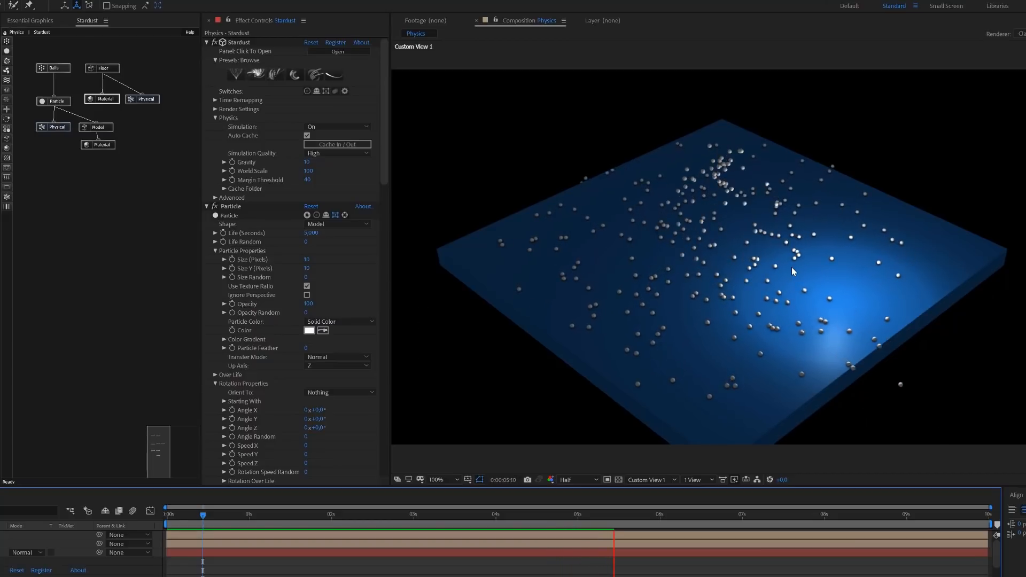
{"action": "key", "text": "space"}
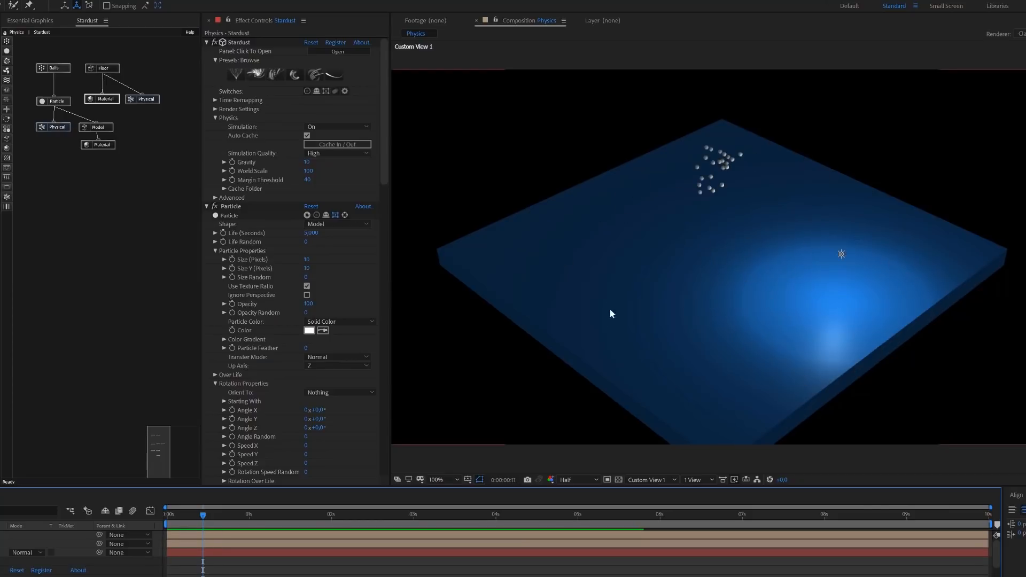
Keyframe the Balls emitter's Particles Per Second at 2 seconds, and set it to 0 one frame after that.
{"action": "left_click", "coordinate": [57, 70]}
{"action": "left_click", "coordinate": [331, 515]}
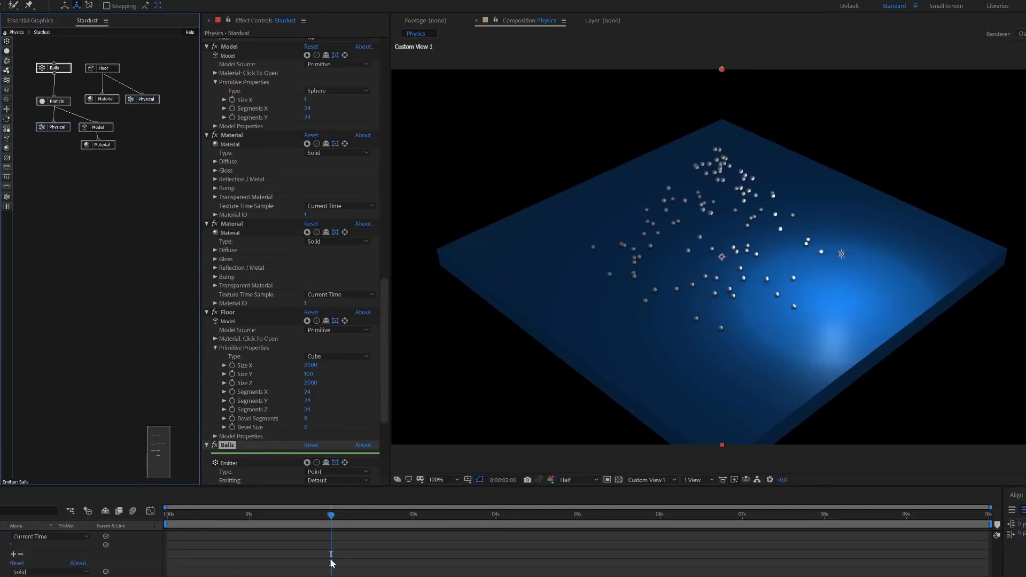
{"action": "scroll", "coordinate": [321, 299], "scroll_direction": "up", "scroll_amount": 1}
{"action": "scroll", "coordinate": [273, 460], "scroll_direction": "down", "scroll_amount": 4}
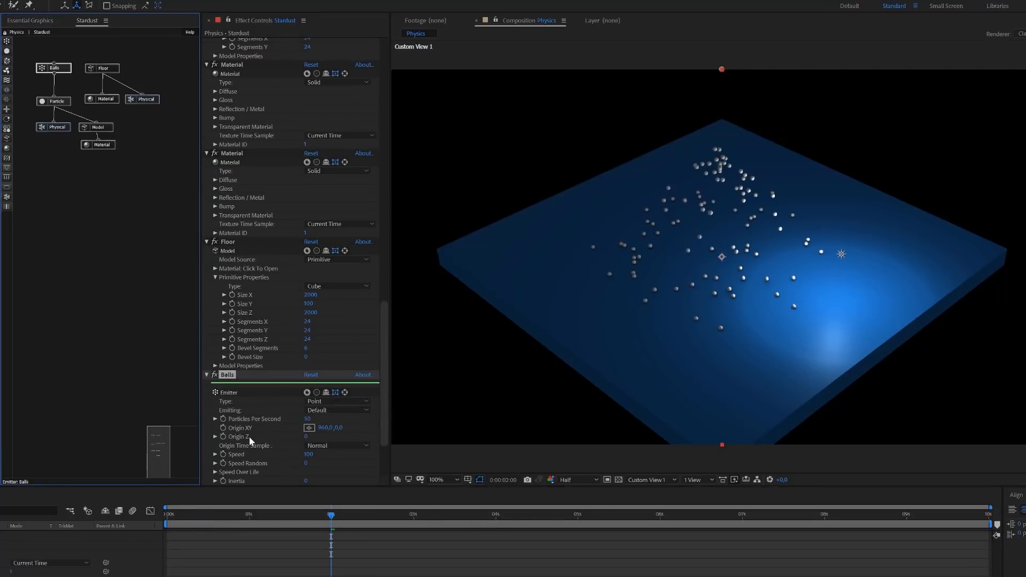
{"action": "left_click", "coordinate": [223, 421]}
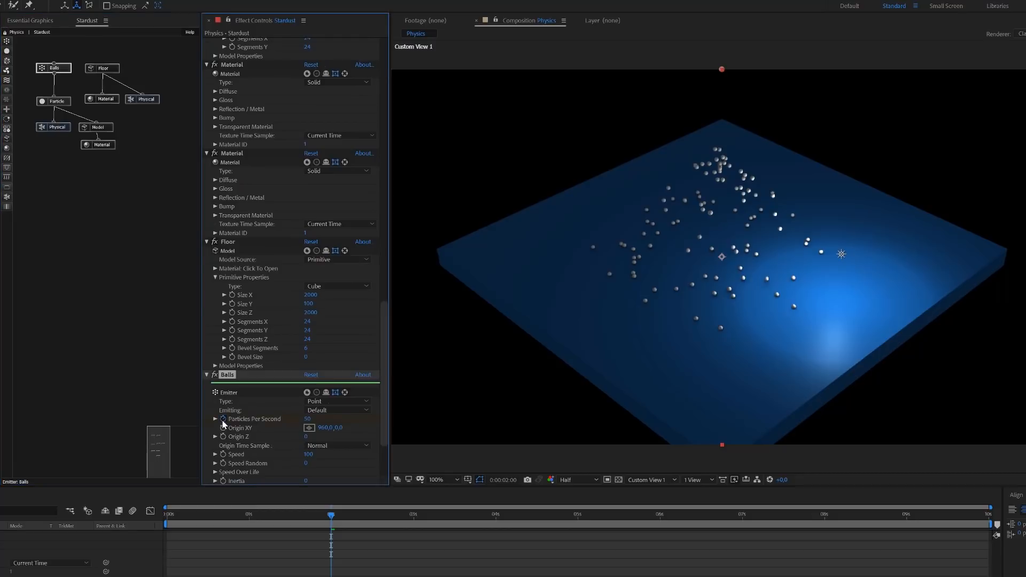
{"action": "key", "text": "Page_Down"}
{"action": "left_click", "coordinate": [308, 419]}
{"action": "type", "text": "0"}
{"action": "key", "text": "Return"}
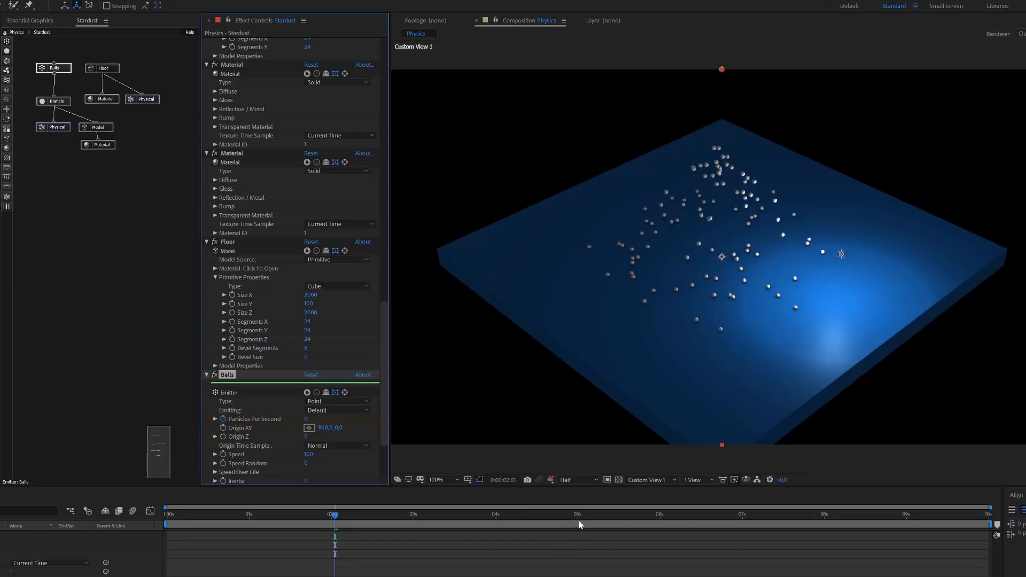
End the work area at 5 seconds and play back the simulation.
{"action": "left_click", "coordinate": [579, 524]}
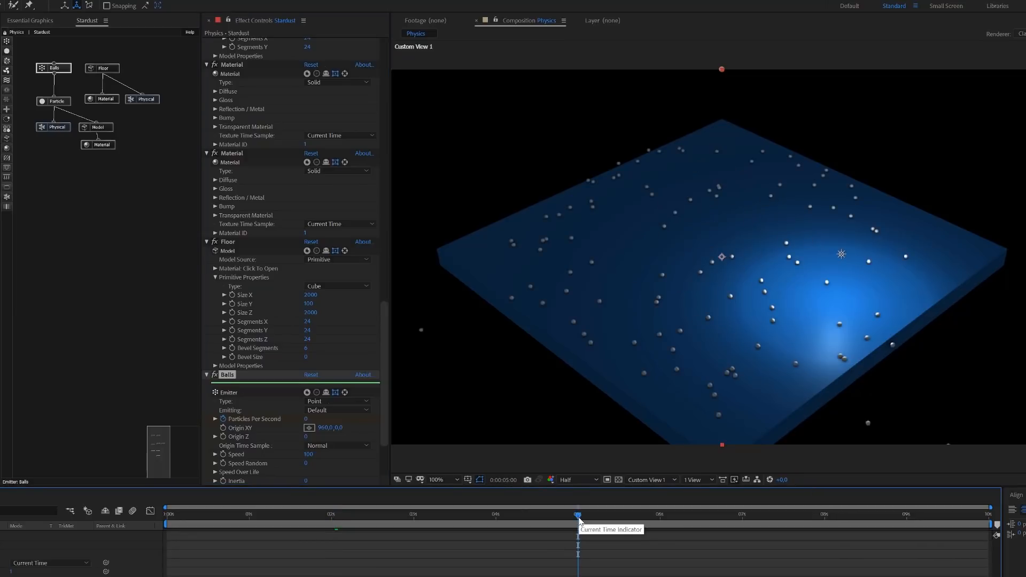
{"action": "key", "text": "n"}
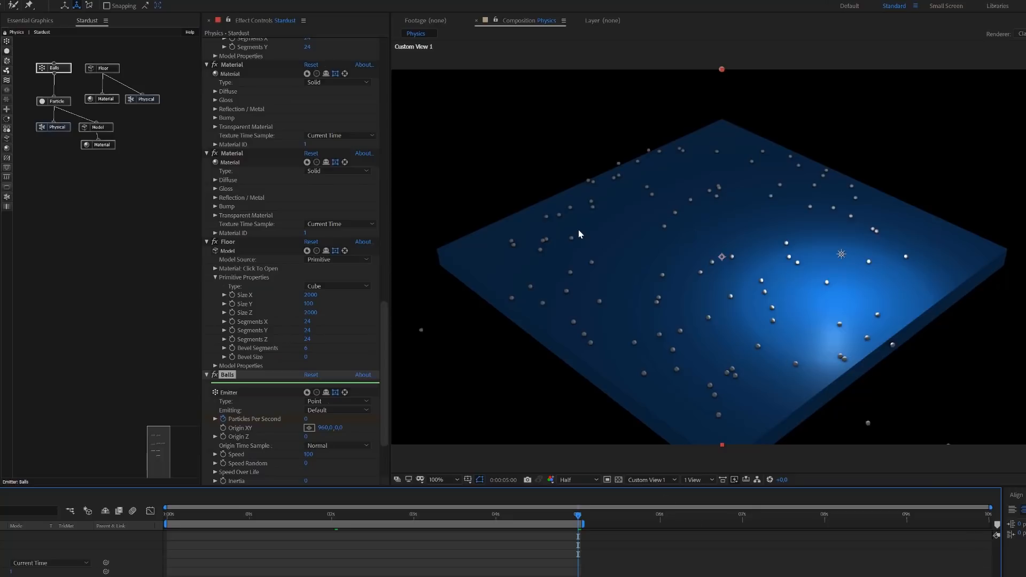
{"action": "key", "text": "space"}
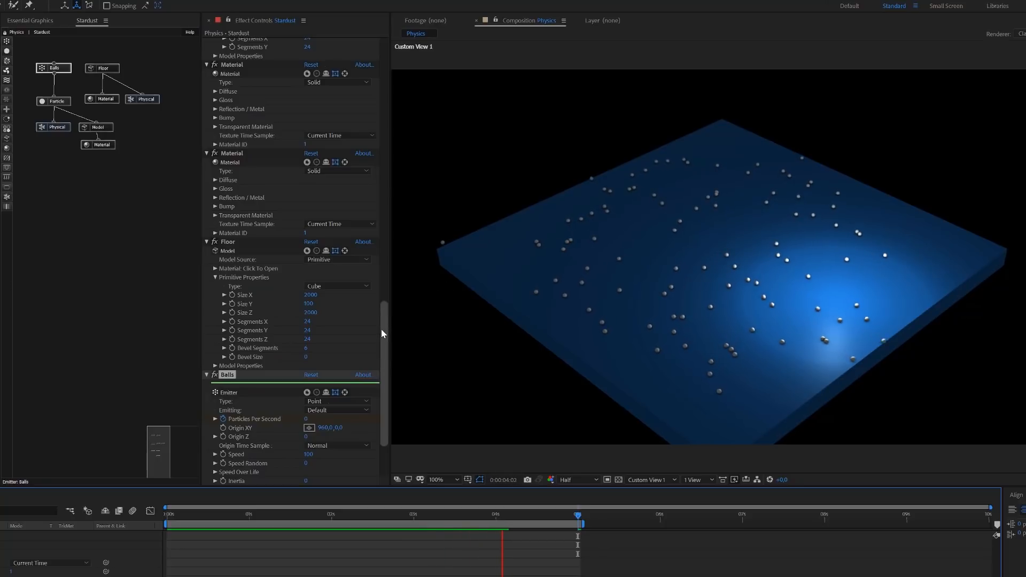
Stop the preview and examine the Simulation mode options in Stardust's Physics settings.
{"action": "left_click_drag", "start_coordinate": [381, 328], "coordinate": [405, 25]}
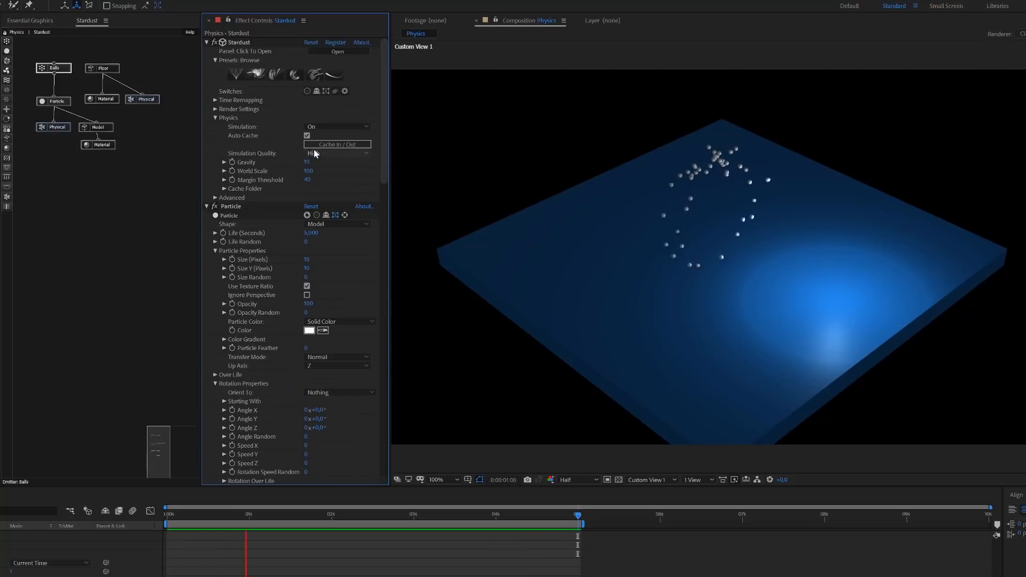
{"action": "key", "text": "space"}
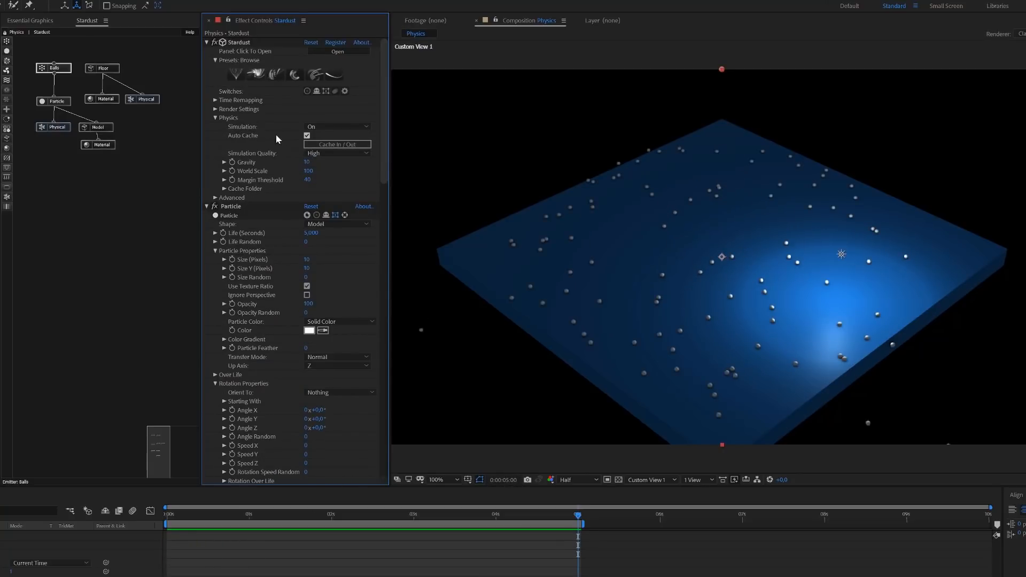
{"action": "left_click", "coordinate": [311, 127]}
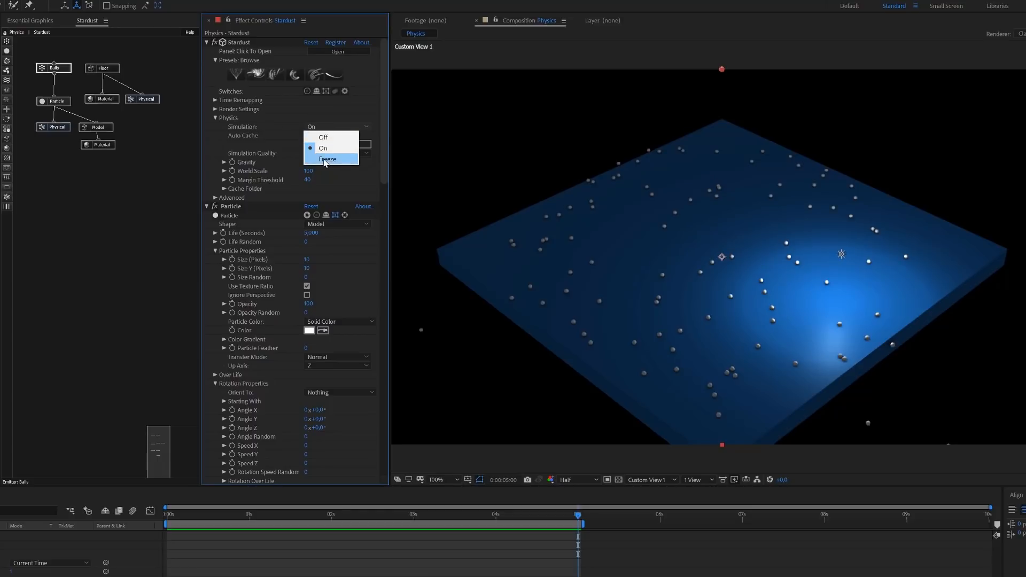
{"action": "left_click", "coordinate": [345, 174]}
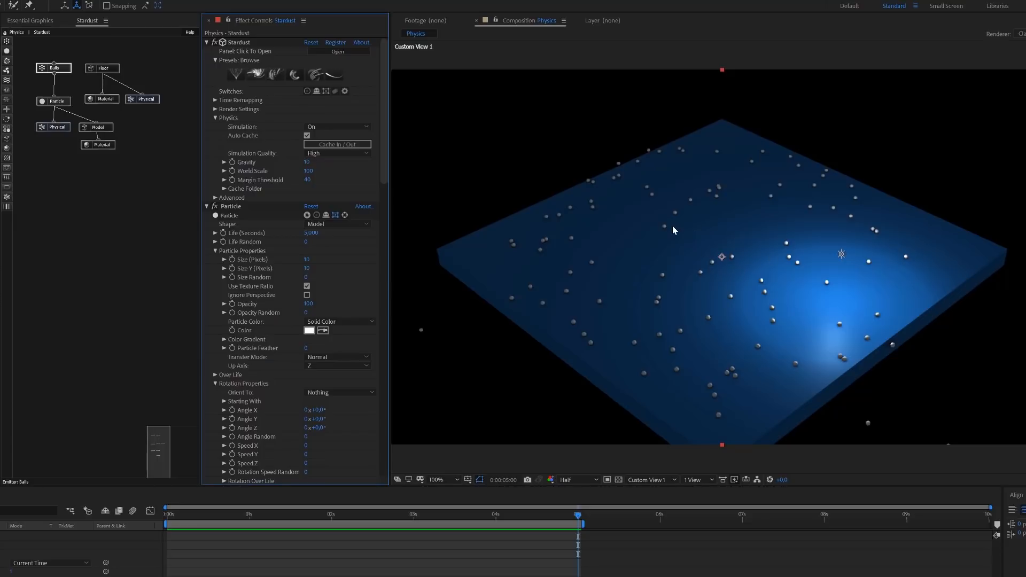
Turn off Auto Cache, cache the simulation manually with Cache In / Out and play back the cached result.
{"action": "left_click", "coordinate": [307, 136]}
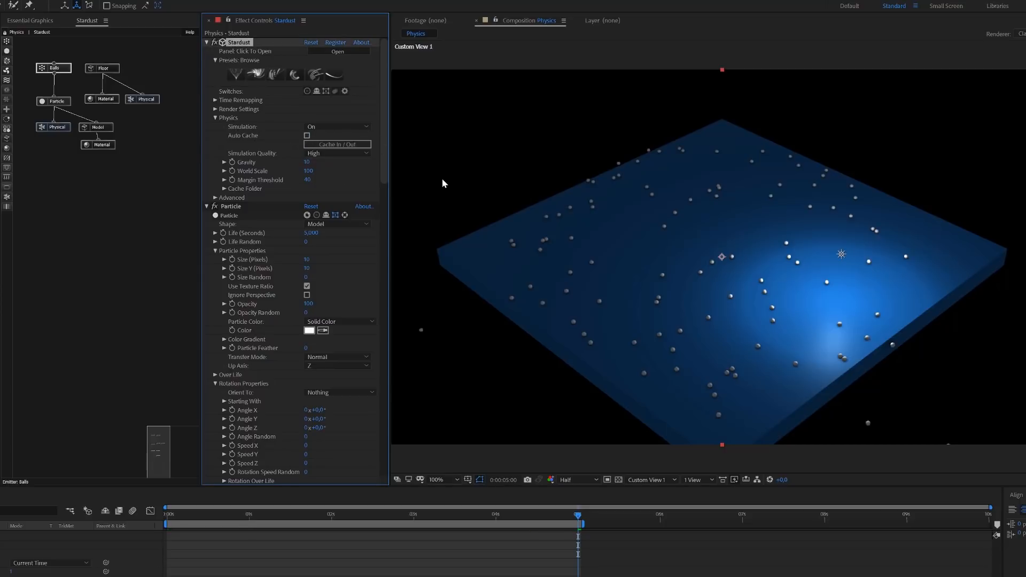
{"action": "left_click", "coordinate": [729, 516]}
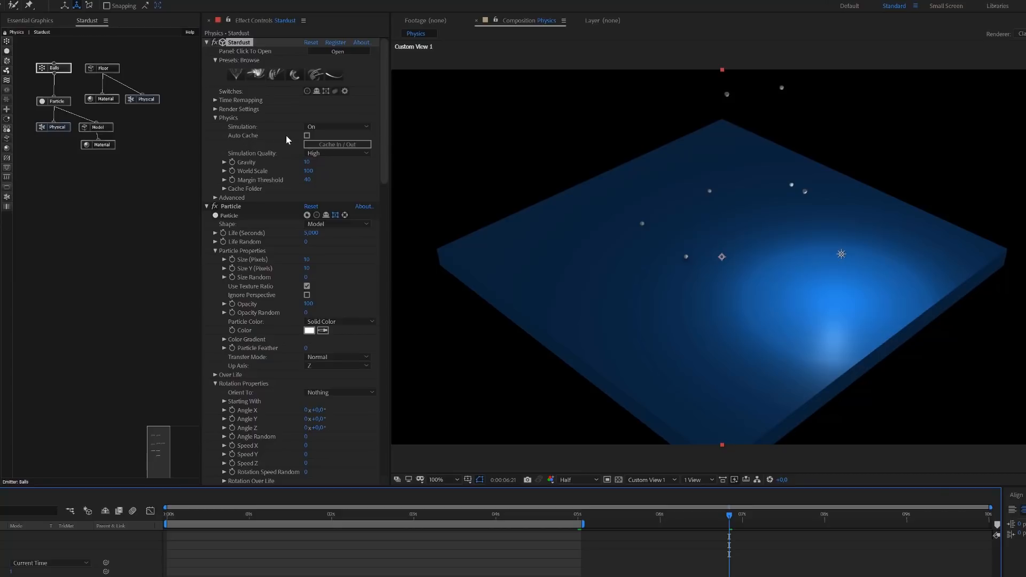
{"action": "left_click", "coordinate": [328, 147]}
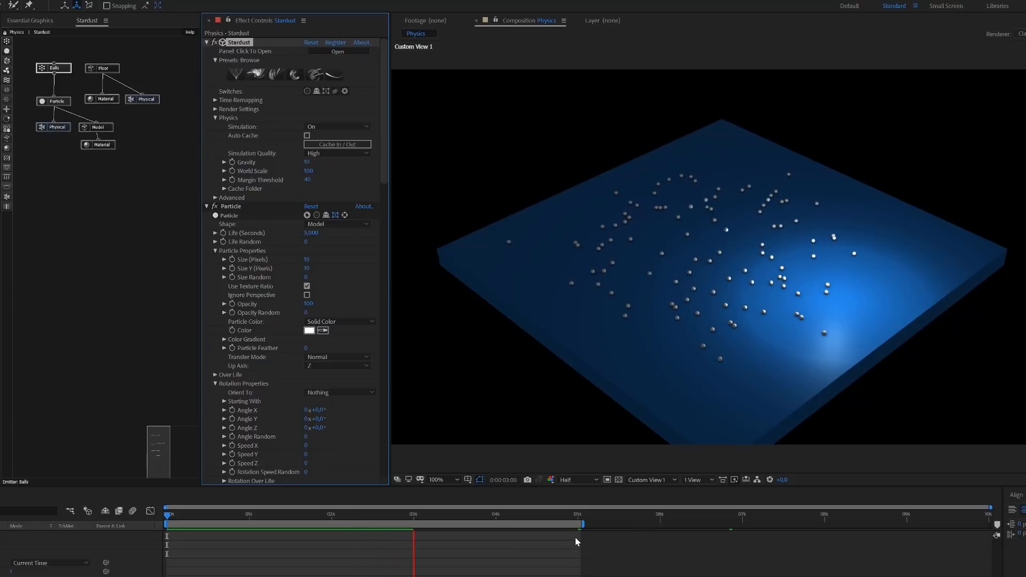
{"action": "key", "text": "space"}
{"action": "key", "text": "space"}
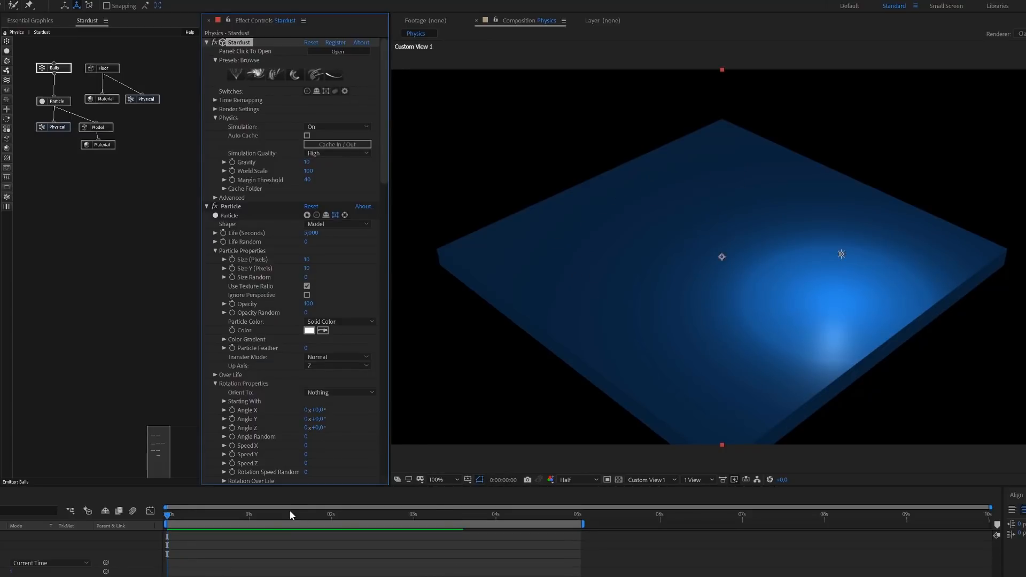
{"action": "left_click_drag", "start_coordinate": [291, 517], "coordinate": [162, 531]}
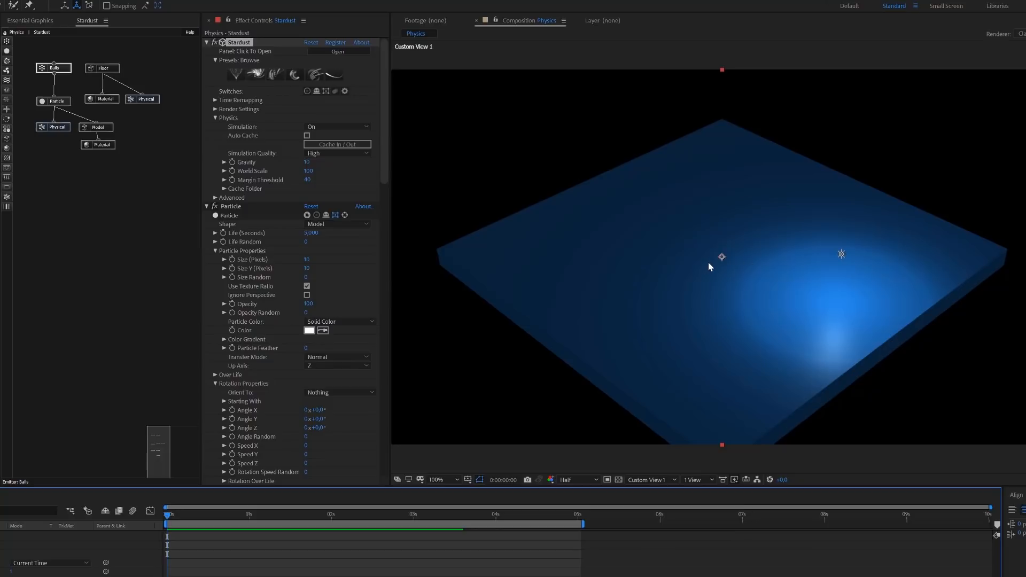
Turn Auto Cache back on and check the simulation at 0:00:05:23.
{"action": "left_click", "coordinate": [306, 135]}
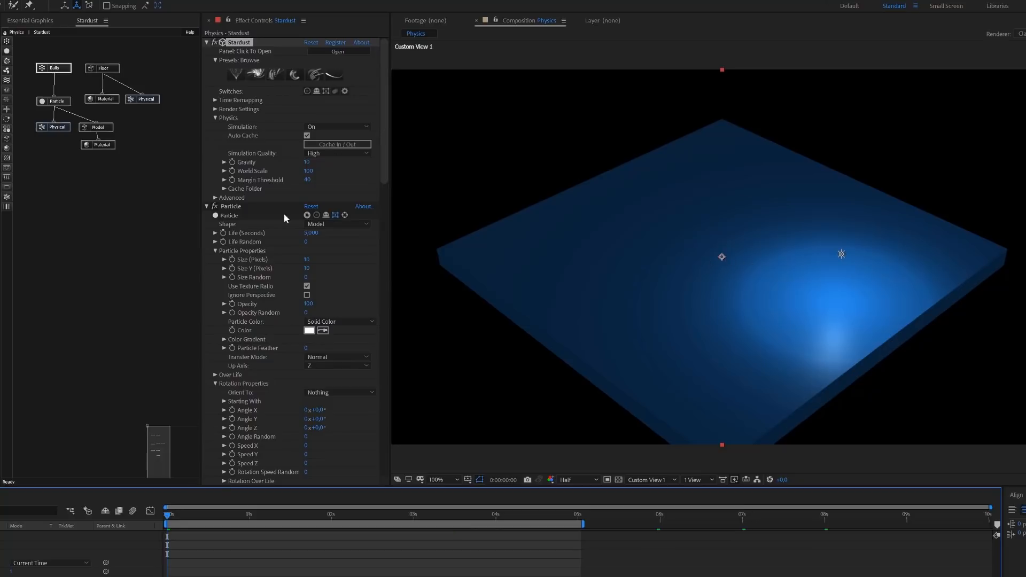
{"action": "left_click", "coordinate": [307, 136]}
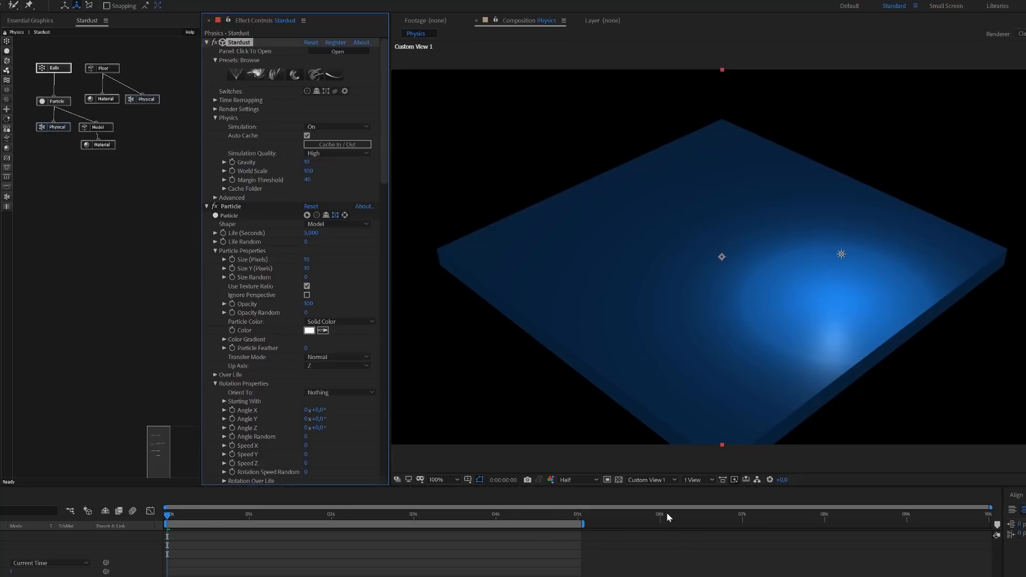
{"action": "left_click", "coordinate": [653, 515]}
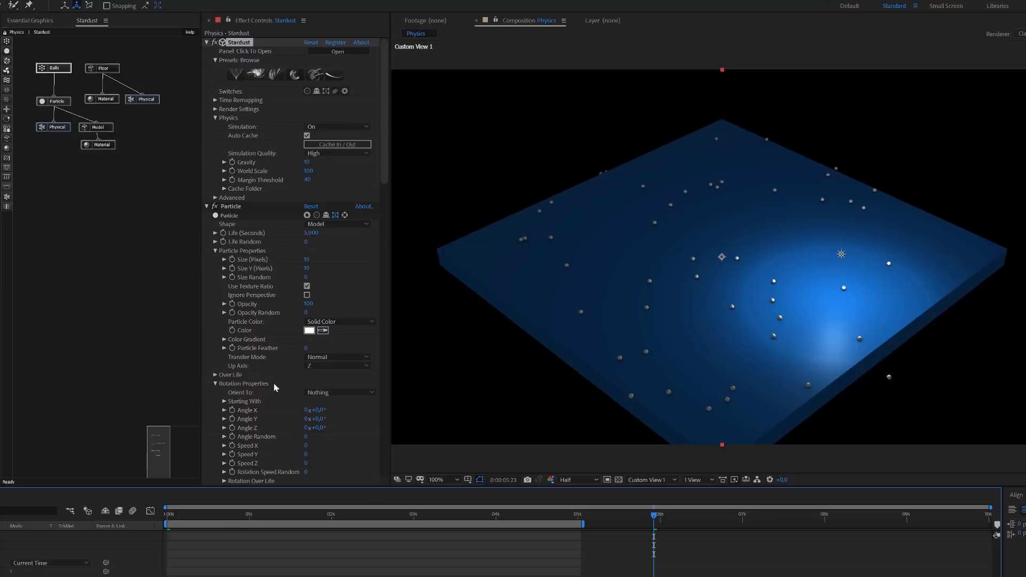
Preview the simulation with Simulation Quality at Medium, and set the quality back to High.
{"action": "left_click", "coordinate": [348, 153]}
{"action": "left_click", "coordinate": [350, 165]}
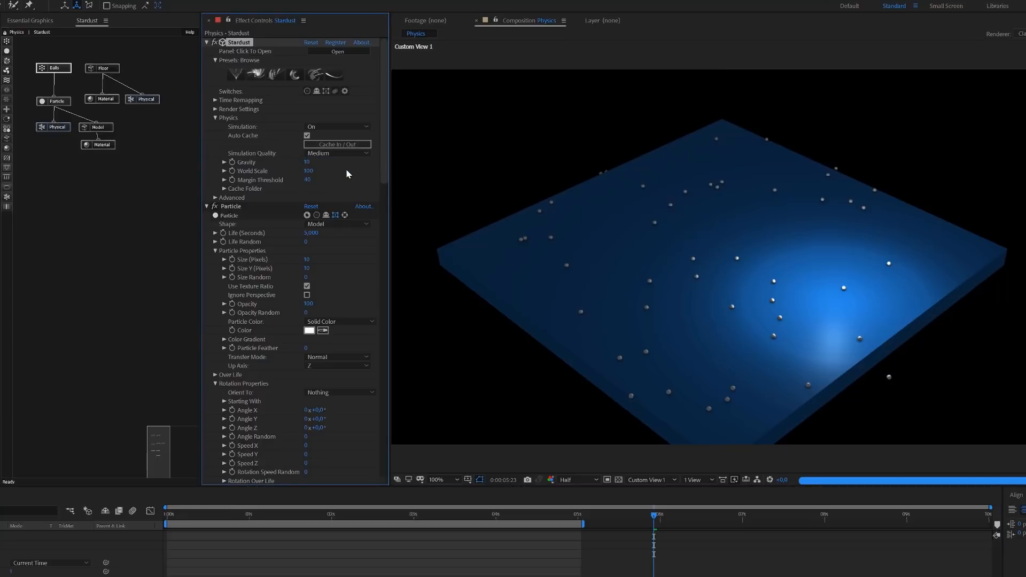
{"action": "key", "text": "space"}
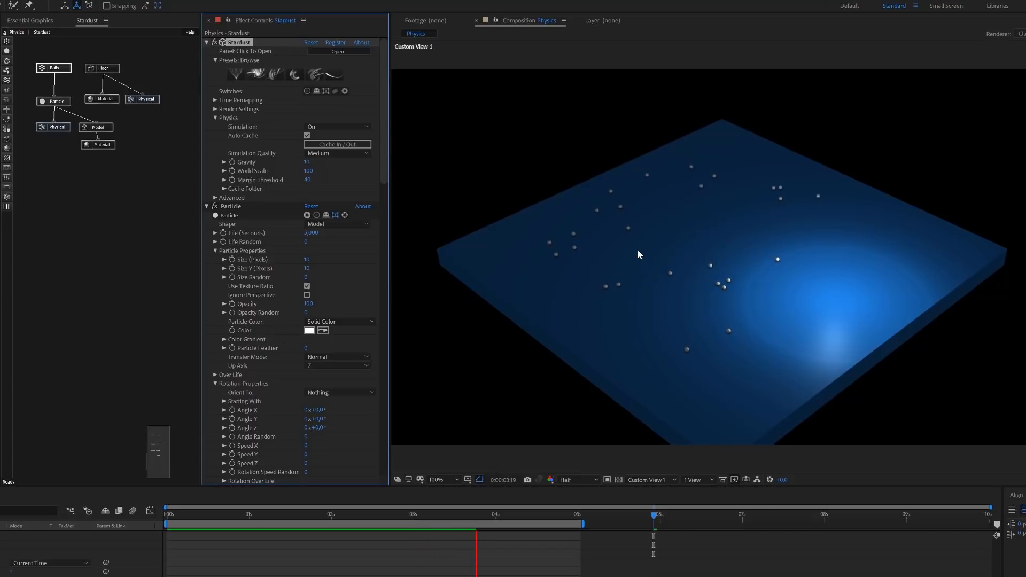
{"action": "key", "text": "space"}
{"action": "left_click", "coordinate": [338, 154]}
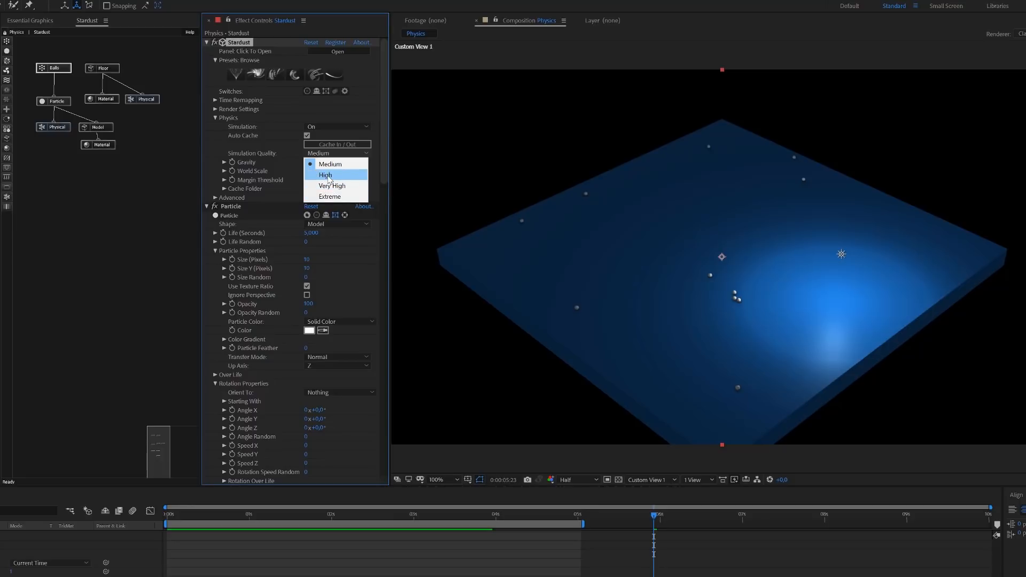
{"action": "left_click", "coordinate": [328, 177]}
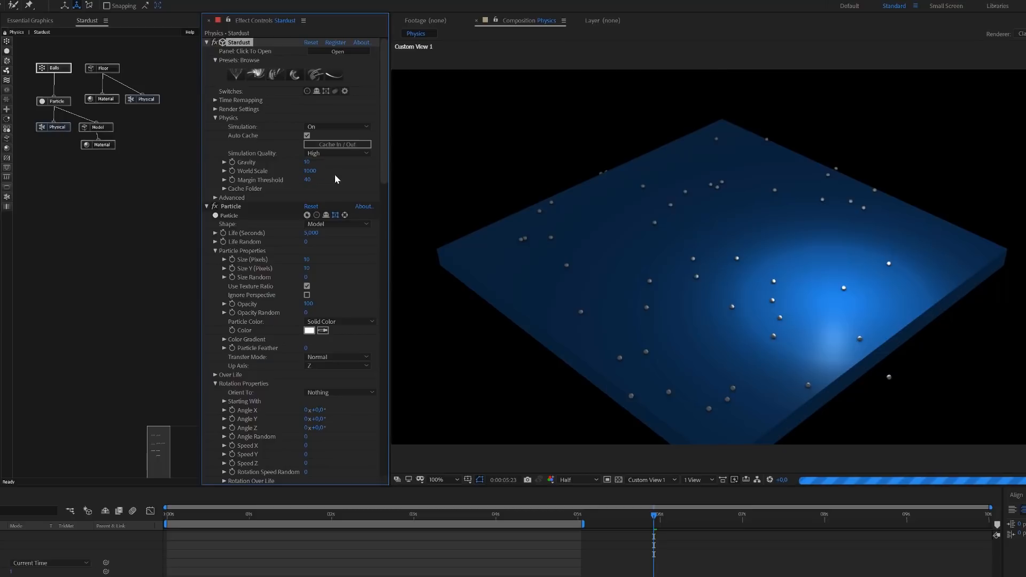
Set the Physics World Scale to 1000 and preview how the balls fall.
{"action": "key", "text": "Return"}
{"action": "key", "text": "space"}
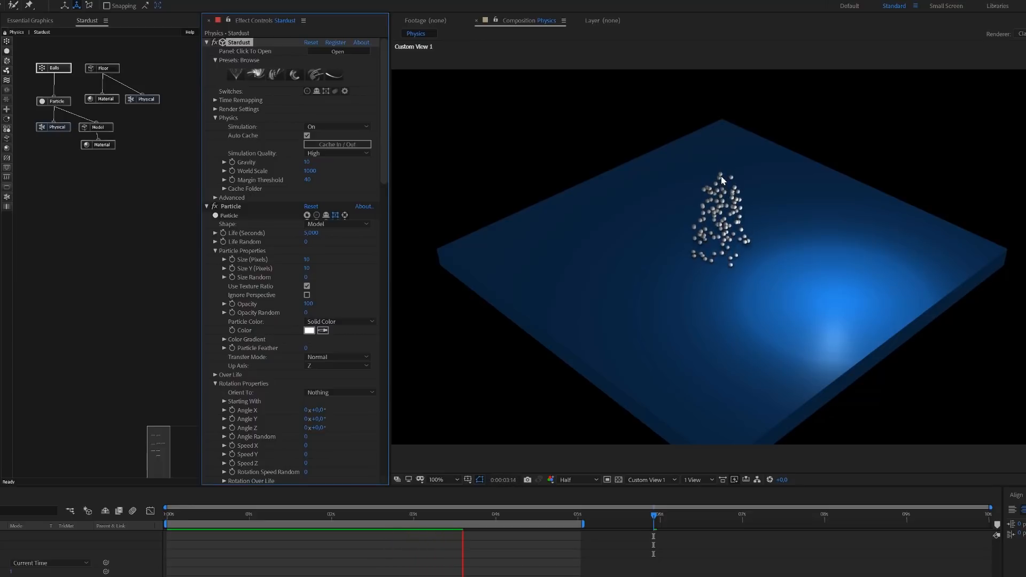
{"action": "key", "text": "space"}
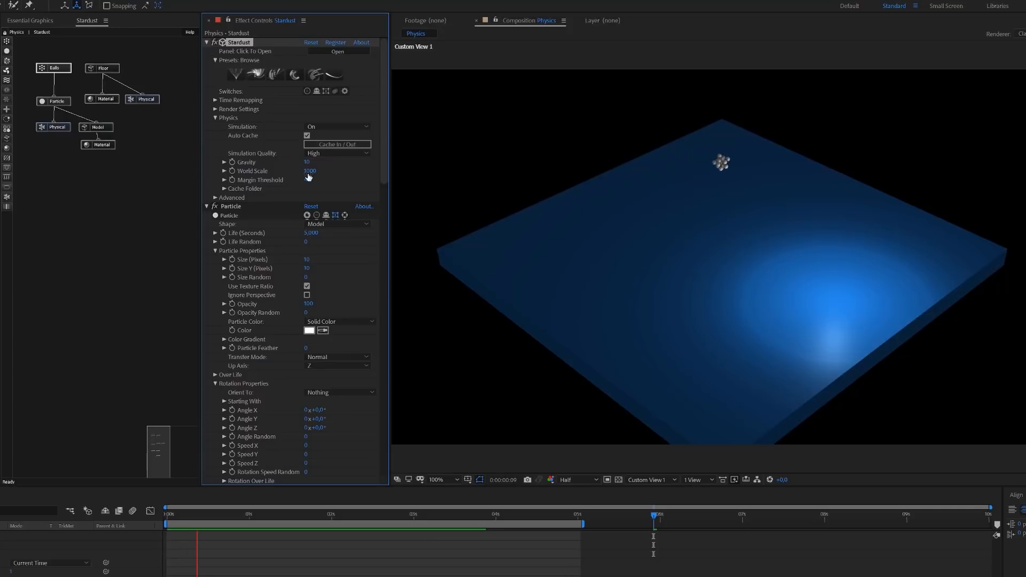
Set the World Scale to 25 and play back the simulation.
{"action": "left_click", "coordinate": [309, 171]}
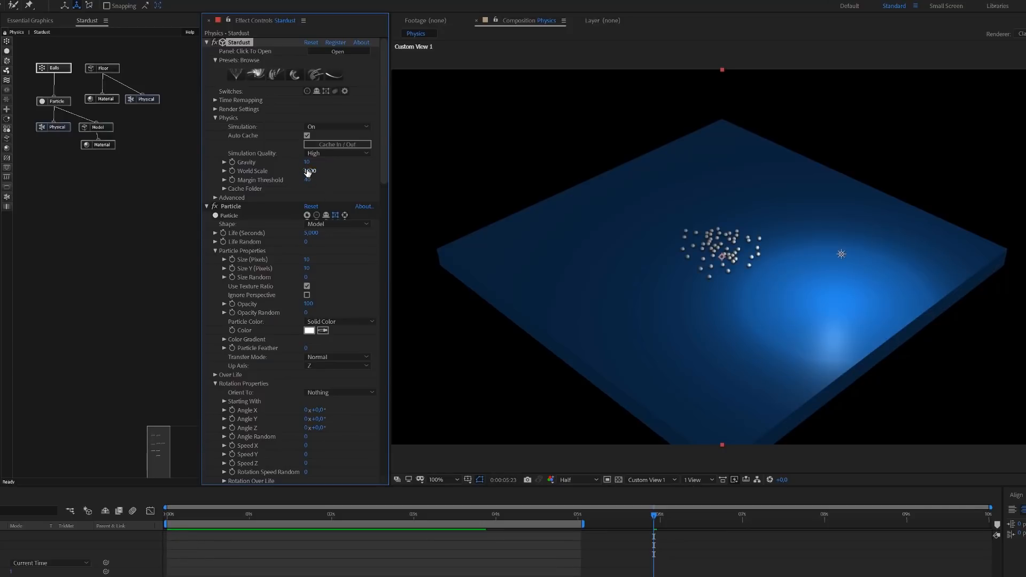
{"action": "type", "text": "25"}
{"action": "key", "text": "Return"}
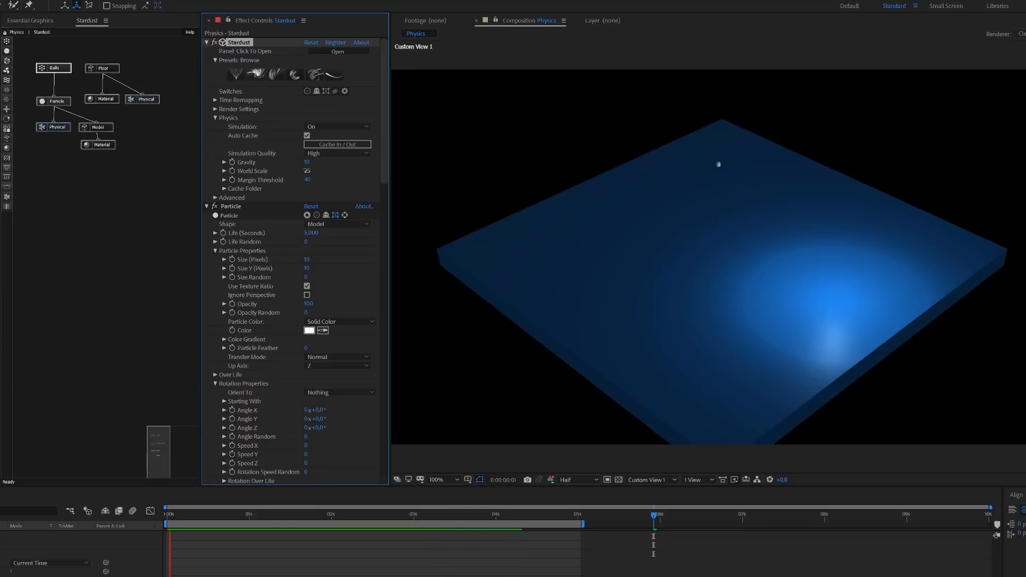
{"action": "key", "text": "space"}
Set the World Scale to 100 and check the Cache Folder options.
{"action": "left_click", "coordinate": [306, 172]}
{"action": "type", "text": "100"}
{"action": "key", "text": "Return"}
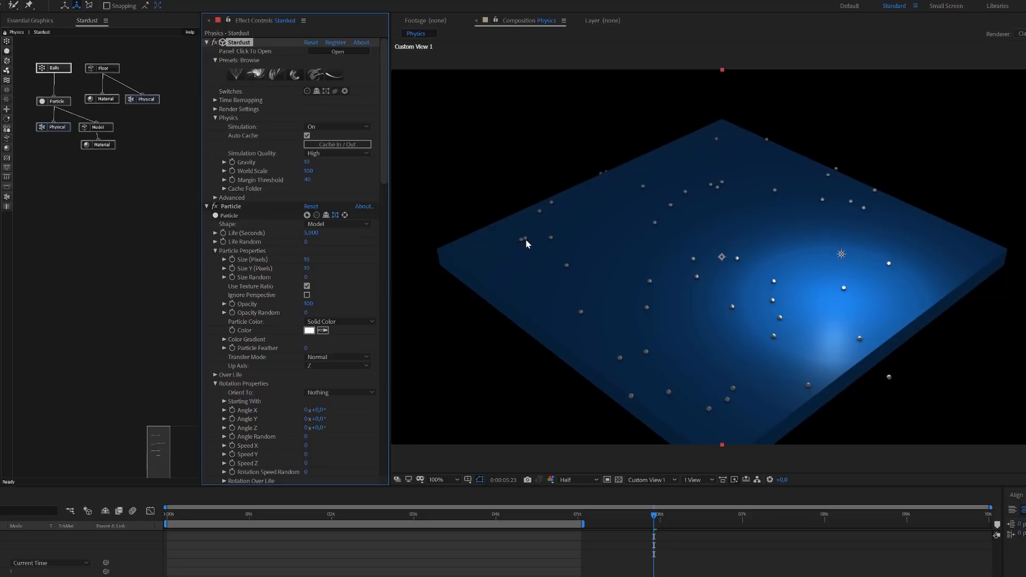
{"action": "left_click", "coordinate": [223, 189]}
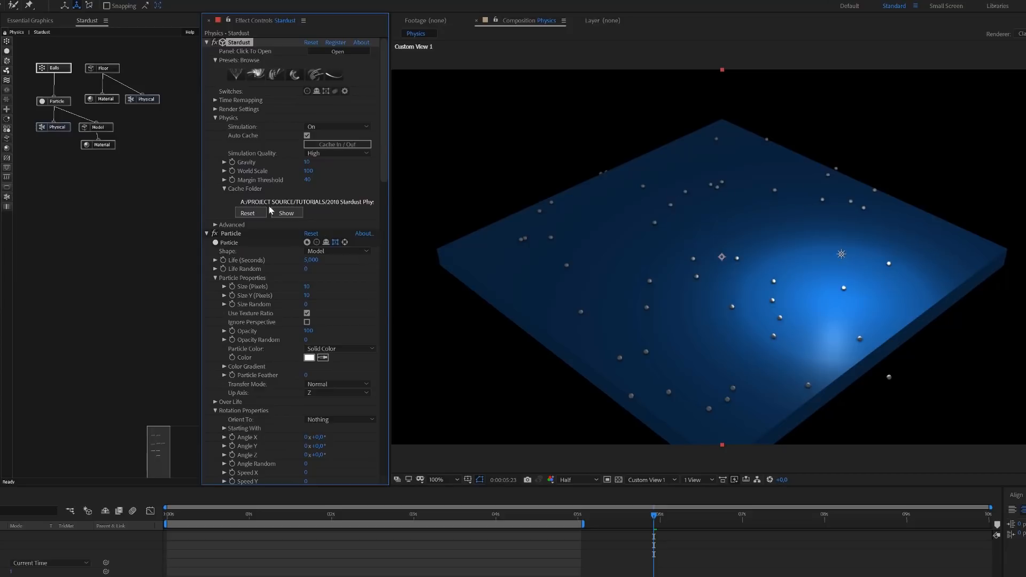
{"action": "left_click", "coordinate": [224, 187]}
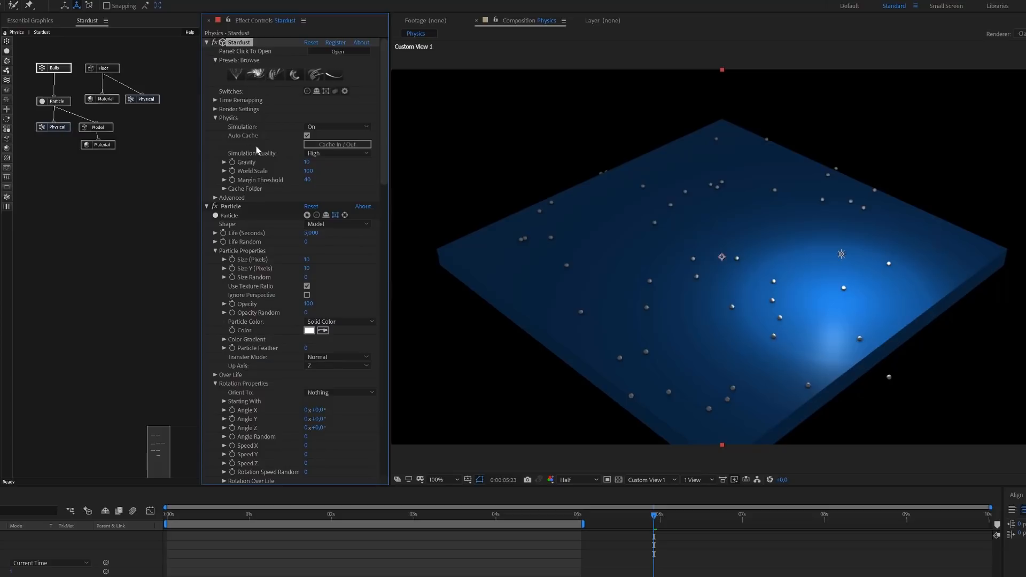
Rename the Physical node connected to the Balls particle as Physical Particles.
{"action": "left_click", "coordinate": [65, 126]}
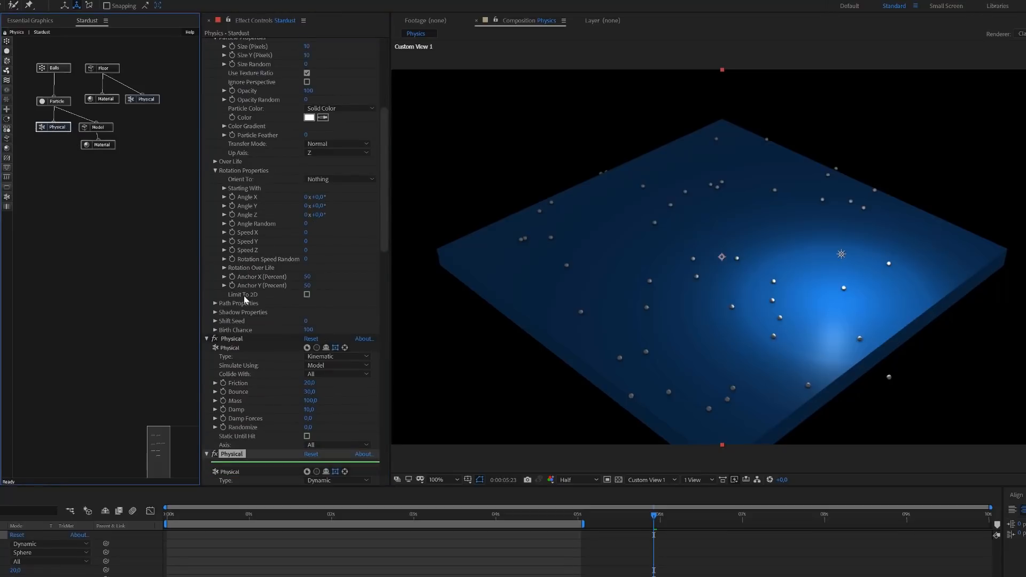
{"action": "scroll", "coordinate": [257, 349], "scroll_direction": "down", "scroll_amount": 7}
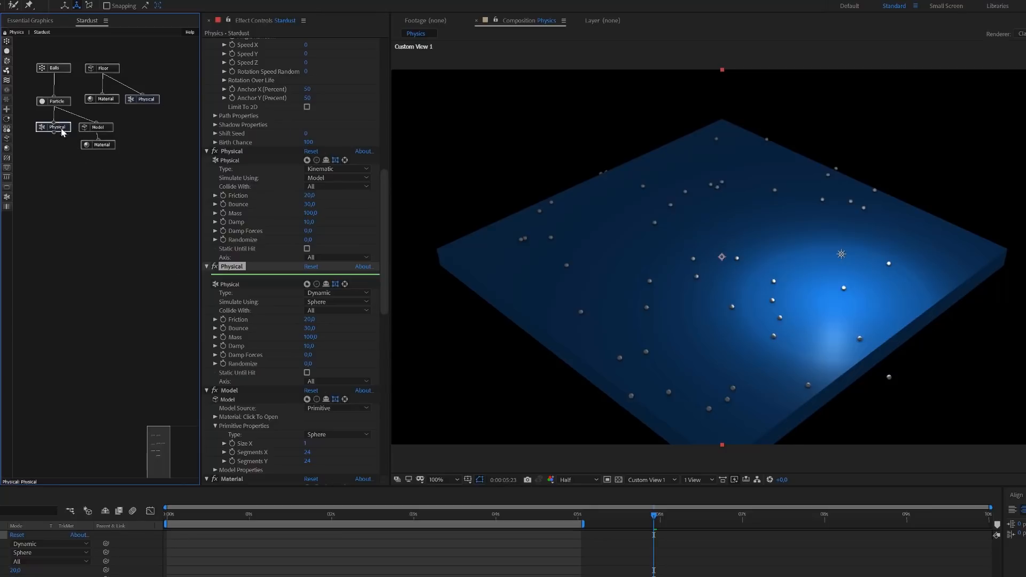
{"action": "left_click", "coordinate": [235, 267]}
{"action": "key", "text": "Return"}
{"action": "type", "text": "Particles"}
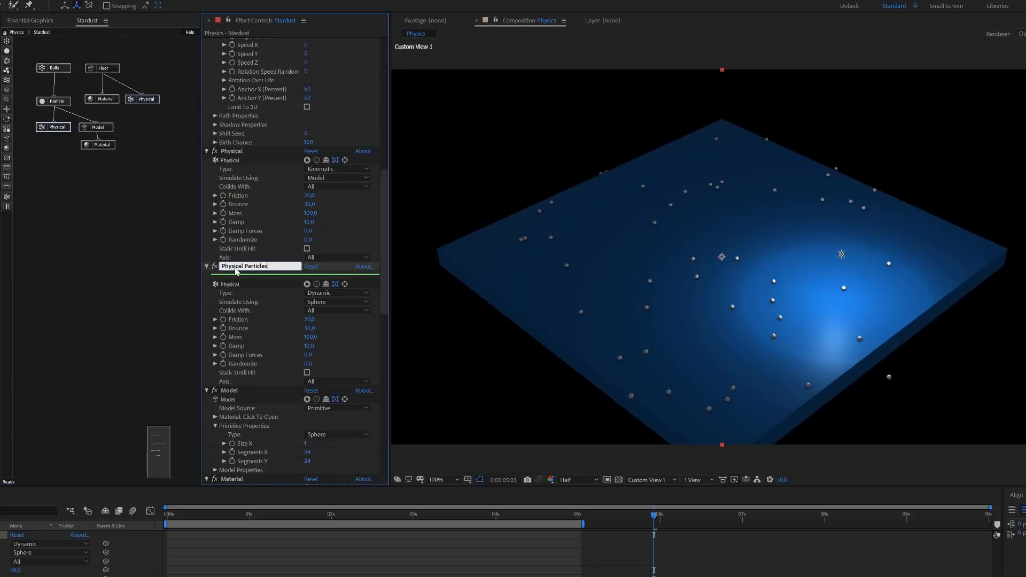
{"action": "key", "text": "Return"}
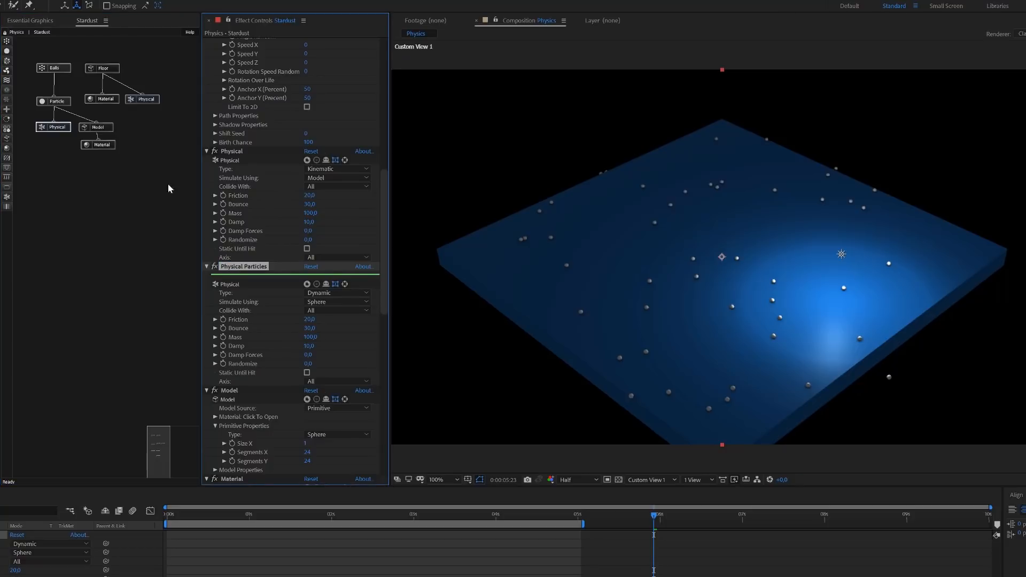
Rename the Physical node connected to the Floor model as Physical Floor.
{"action": "left_click", "coordinate": [145, 101]}
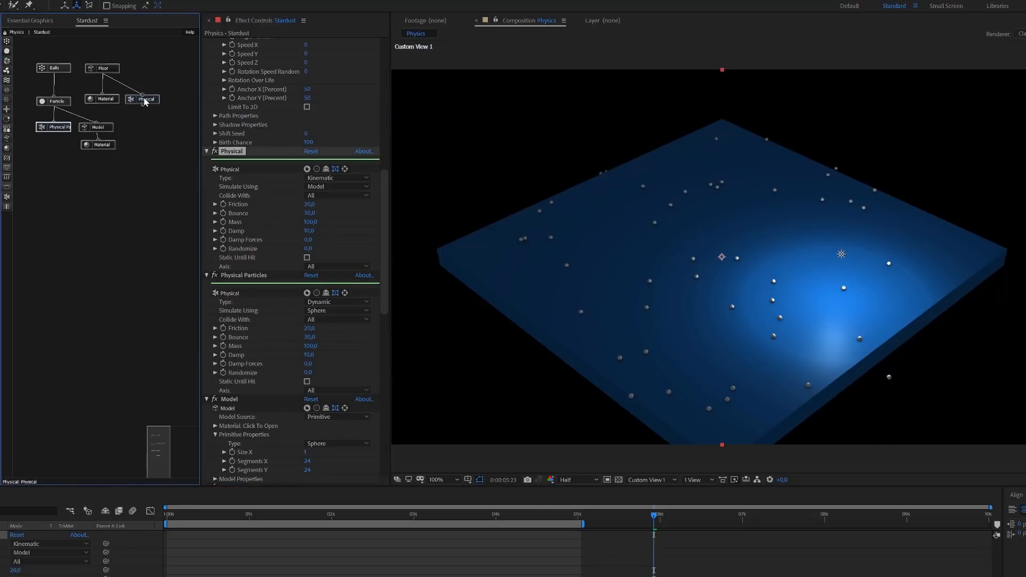
{"action": "left_click", "coordinate": [229, 152]}
{"action": "key", "text": "Return"}
{"action": "key", "text": "Right"}
{"action": "type", "text": "Flo"}
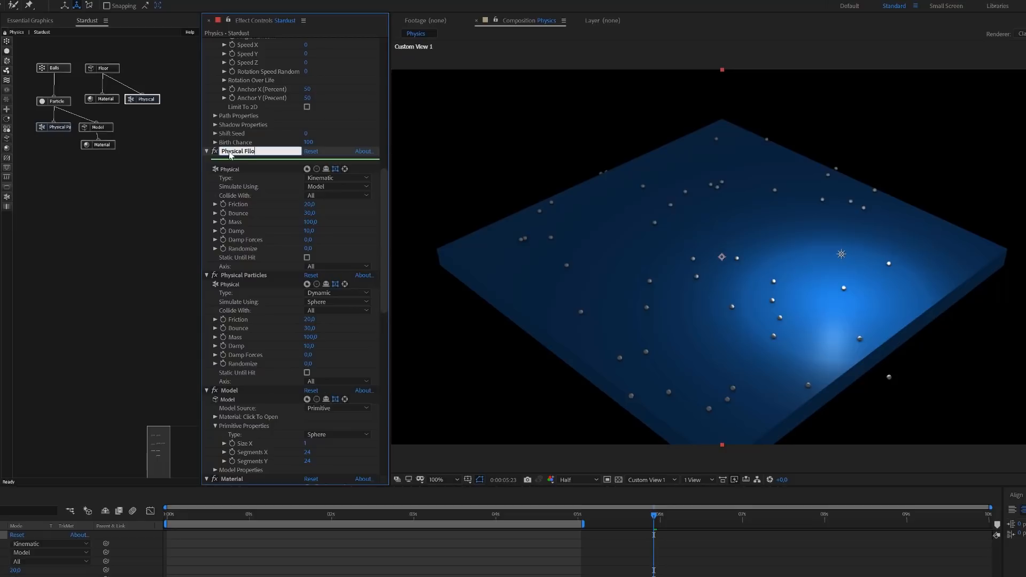
{"action": "type", "text": "oor"}
{"action": "key", "text": "Return"}
Examine the Type and Simulate Using options of Physical Particles and compare them with the settings of Physical Floor.
{"action": "left_click", "coordinate": [63, 130]}
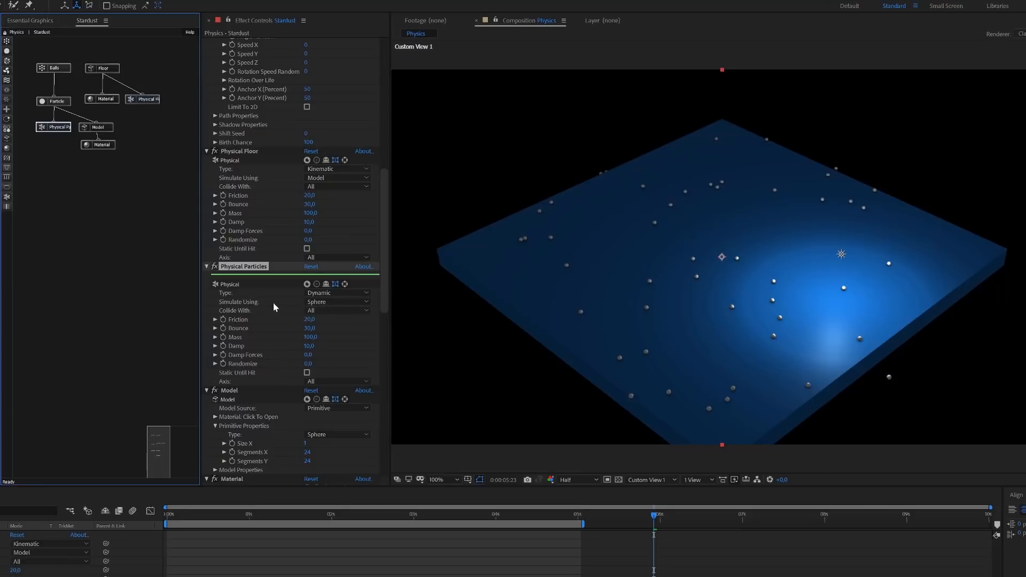
{"action": "left_click", "coordinate": [322, 294]}
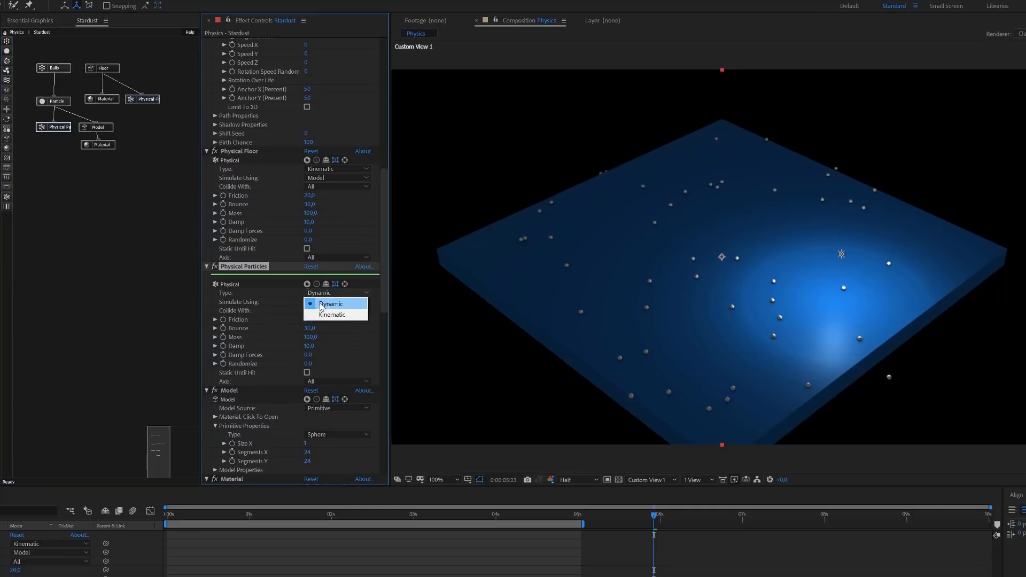
{"action": "left_click", "coordinate": [330, 304]}
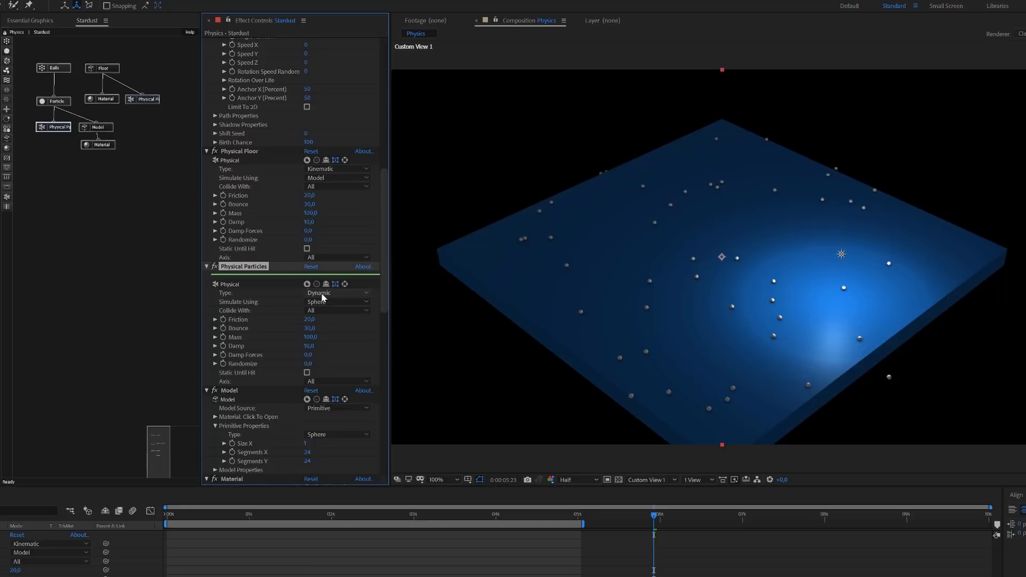
{"action": "left_click", "coordinate": [145, 99]}
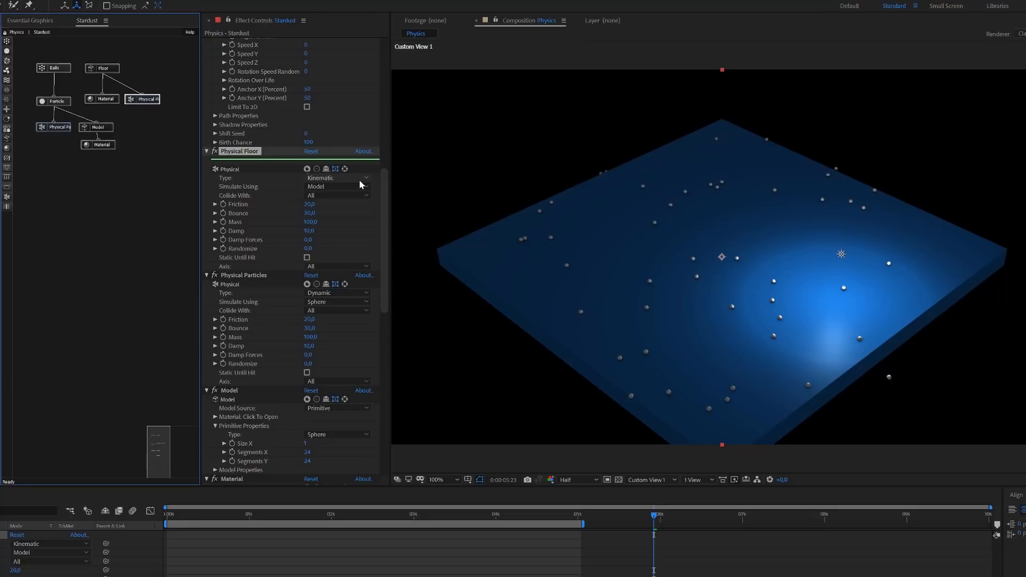
{"action": "left_click", "coordinate": [241, 276]}
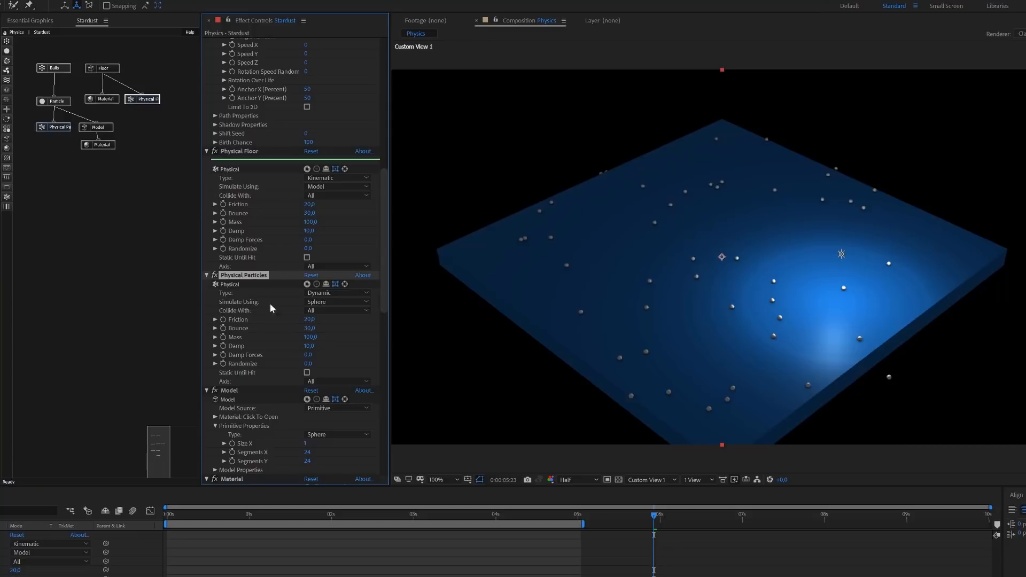
{"action": "left_click", "coordinate": [68, 129]}
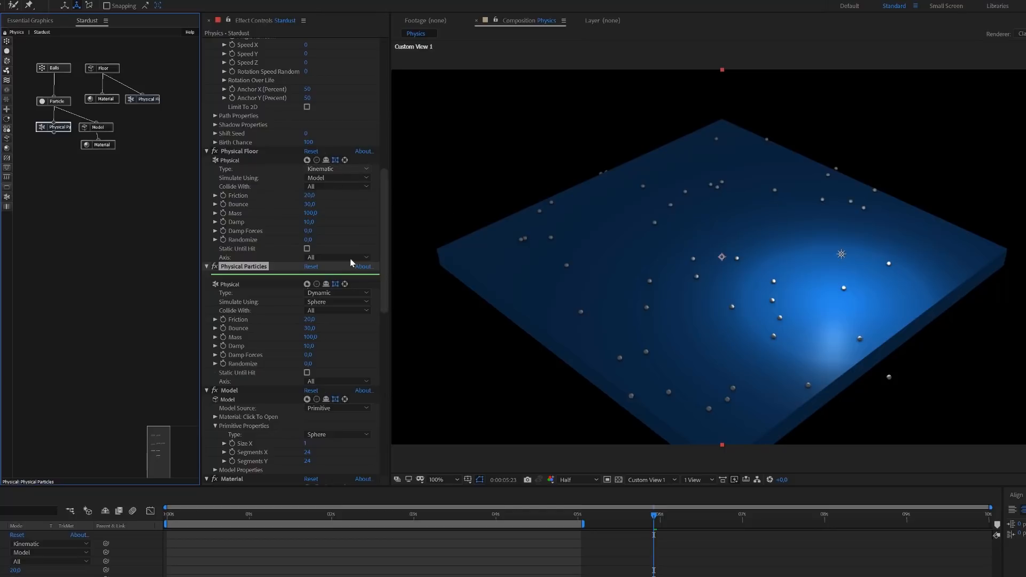
{"action": "left_click", "coordinate": [246, 303]}
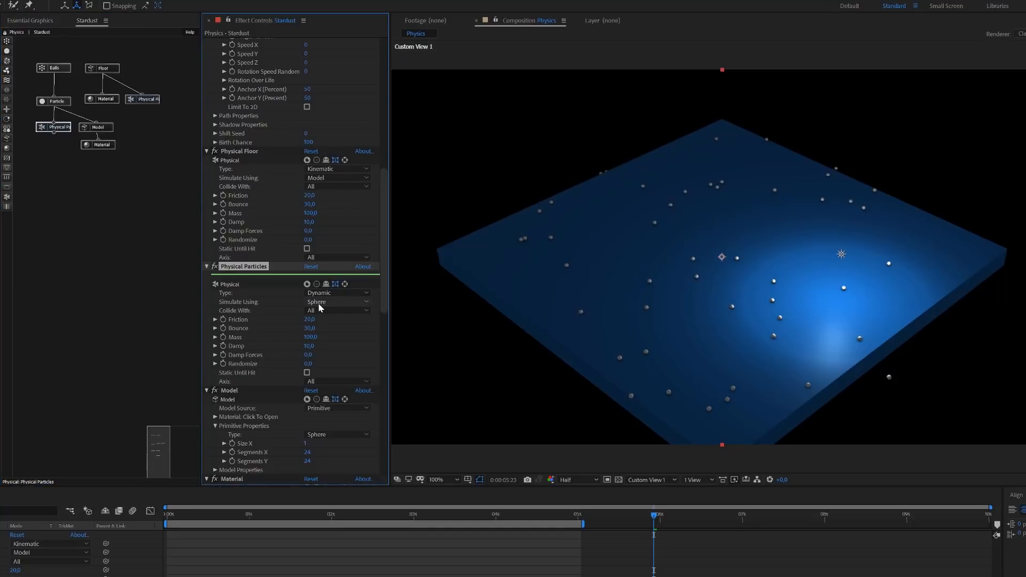
{"action": "left_click", "coordinate": [356, 302]}
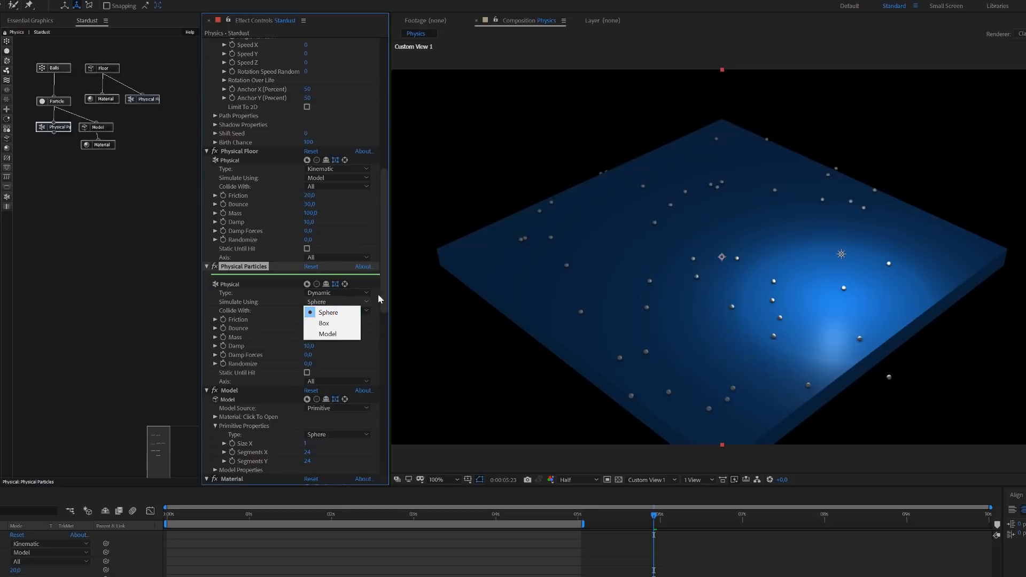
{"action": "left_click", "coordinate": [352, 359]}
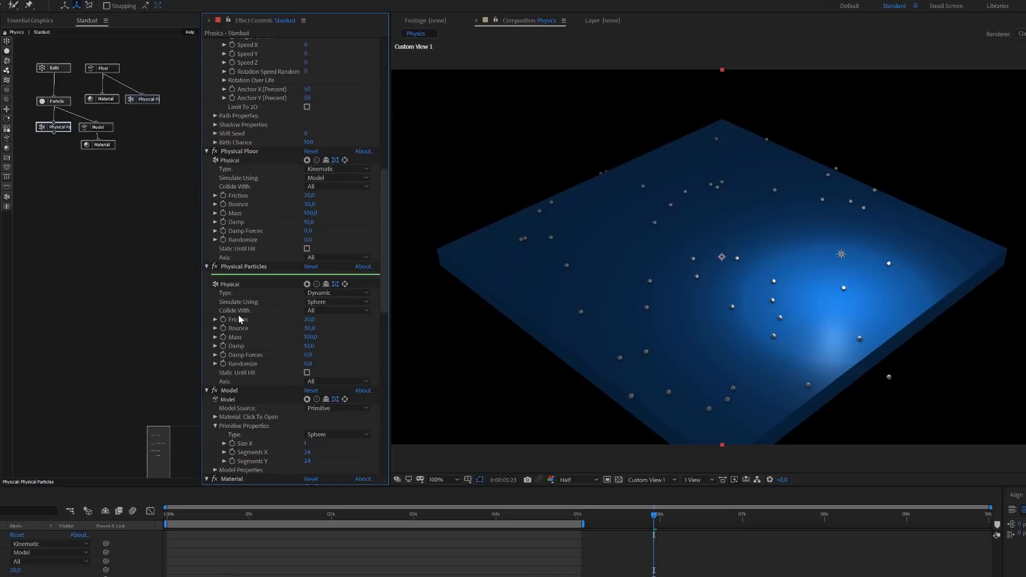
Try Collide With set to Kinematic on Physical Particles, play back the simulation, and restore the option to All.
{"action": "left_click", "coordinate": [328, 311]}
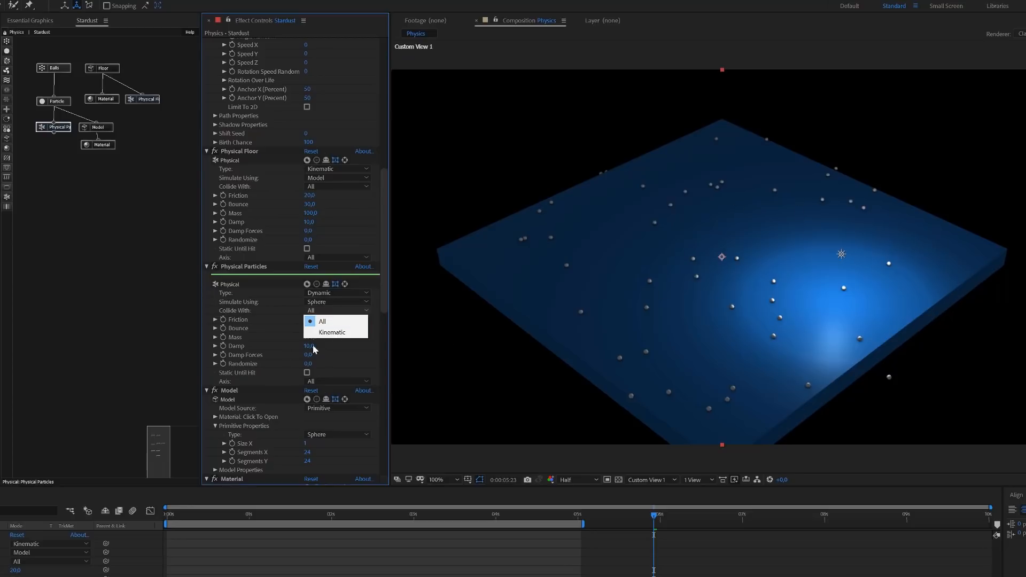
{"action": "left_click", "coordinate": [352, 334]}
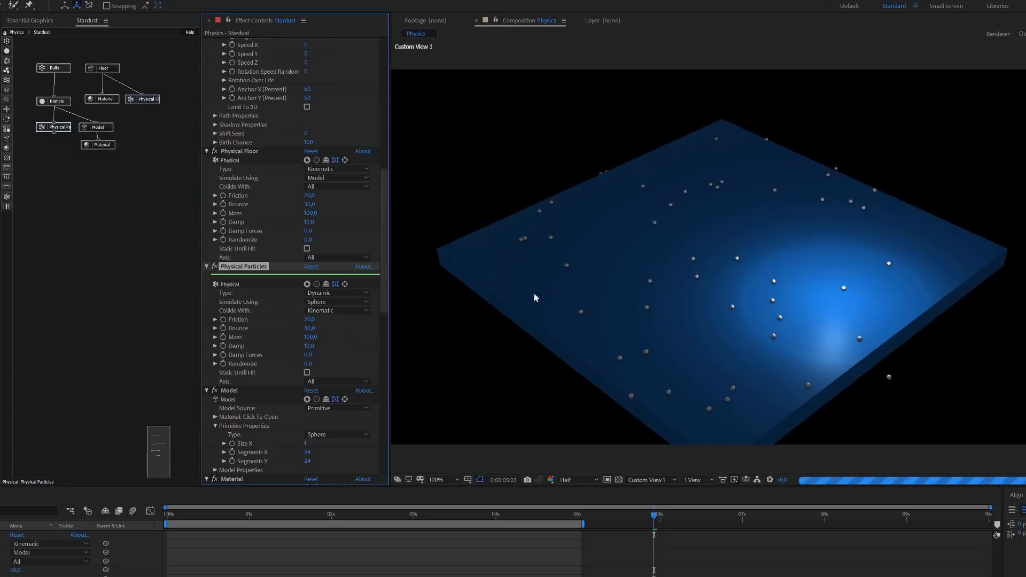
{"action": "key", "text": "space"}
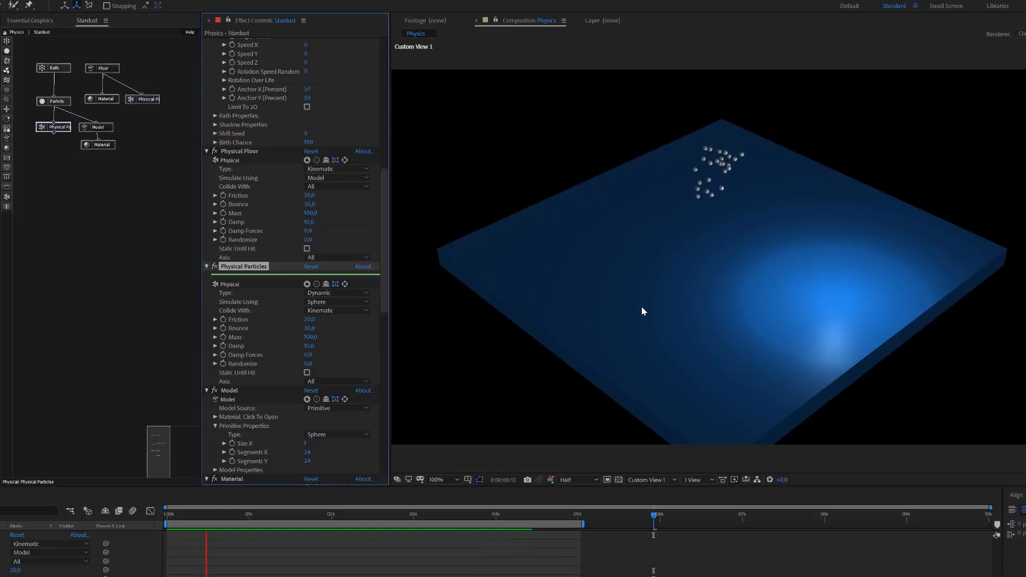
{"action": "key", "text": "space"}
{"action": "left_click", "coordinate": [358, 309]}
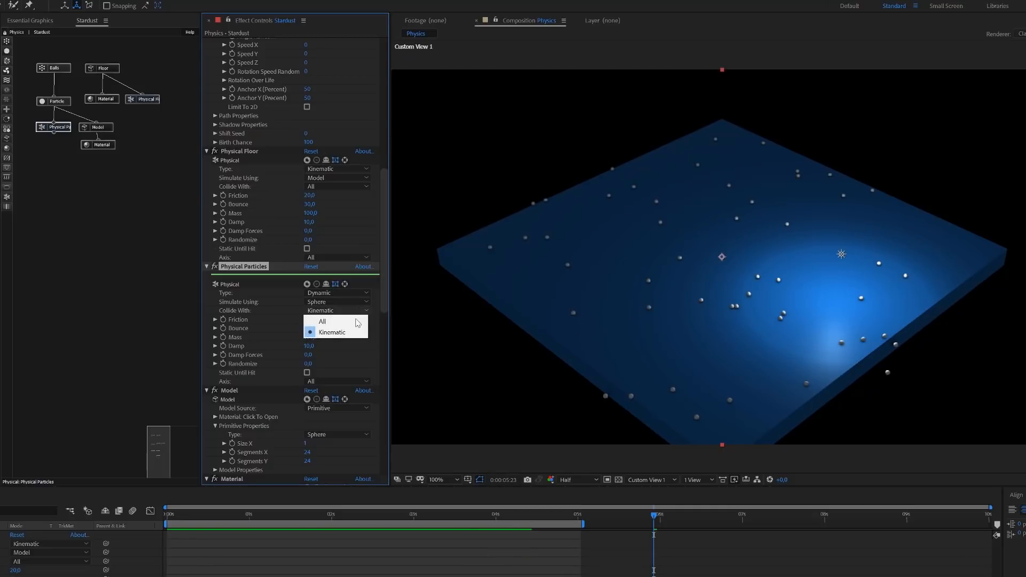
{"action": "left_click", "coordinate": [352, 321]}
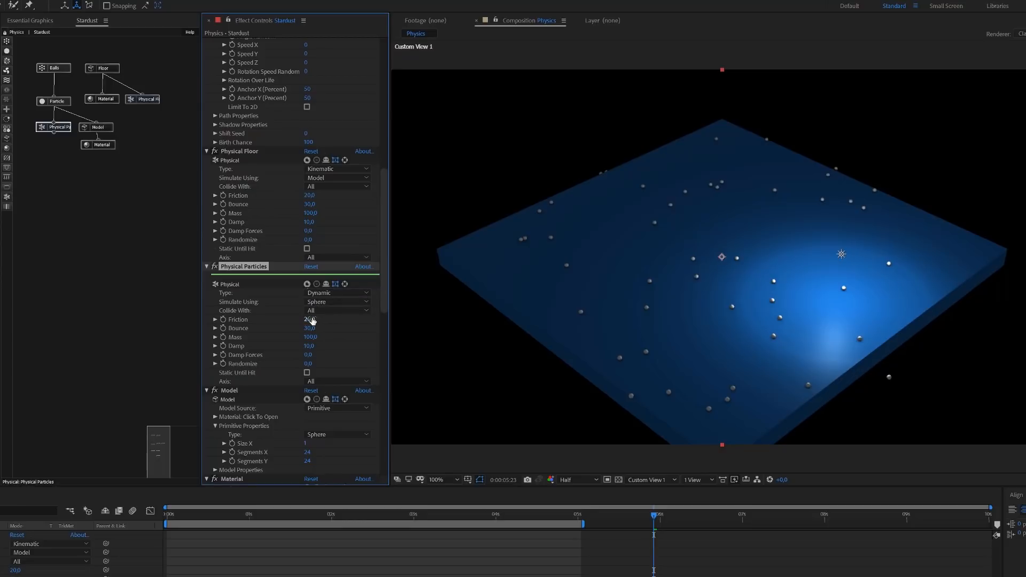
Set the Friction of both Physical Floor and Physical Particles to 80 and play back the simulation.
{"action": "left_click", "coordinate": [309, 196]}
{"action": "type", "text": "80"}
{"action": "left_click", "coordinate": [335, 342]}
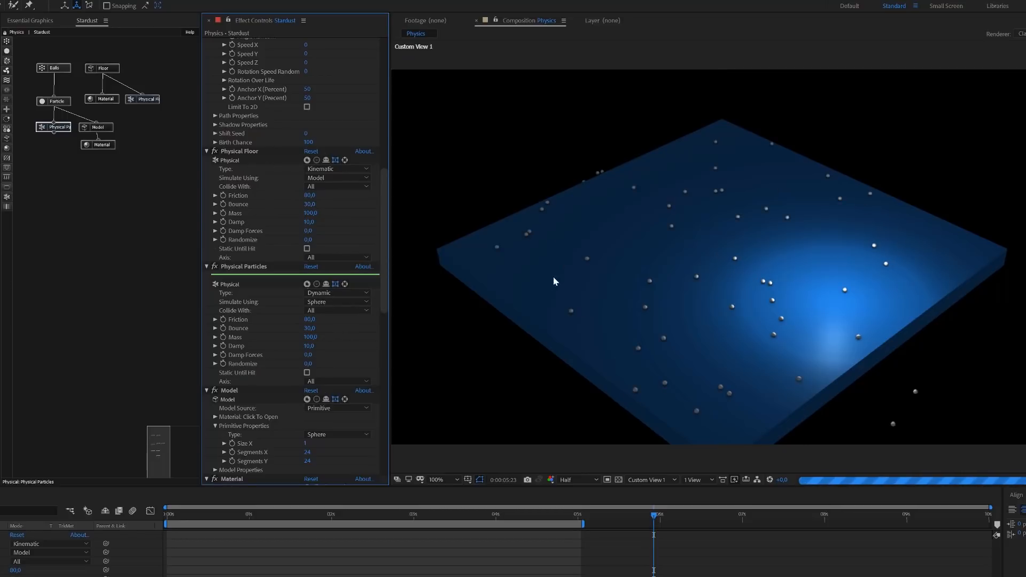
{"action": "key", "text": "space"}
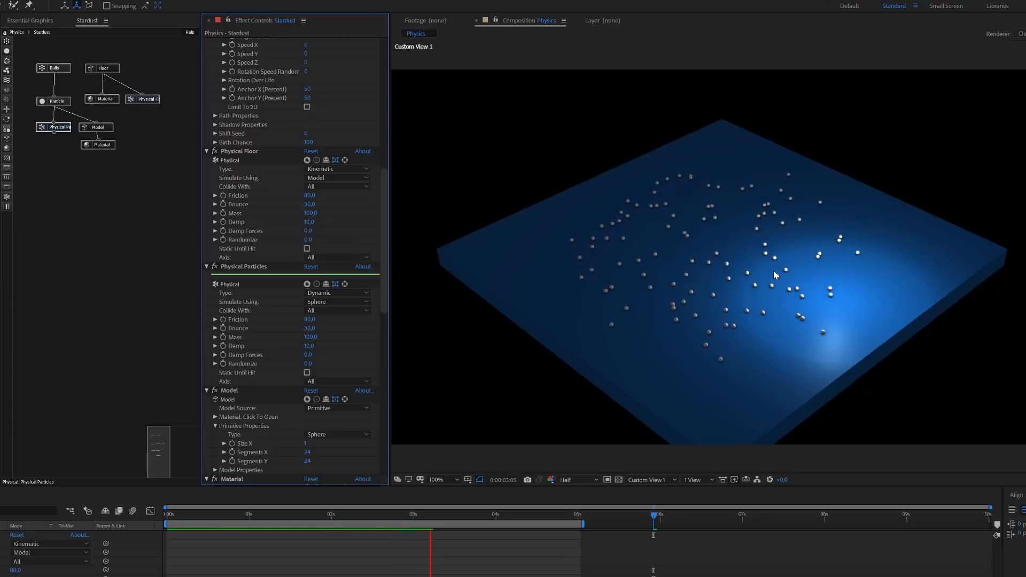
Set the Bounce of both Physical Particles and Physical Floor to 70 and play back the simulation.
{"action": "left_click", "coordinate": [312, 328]}
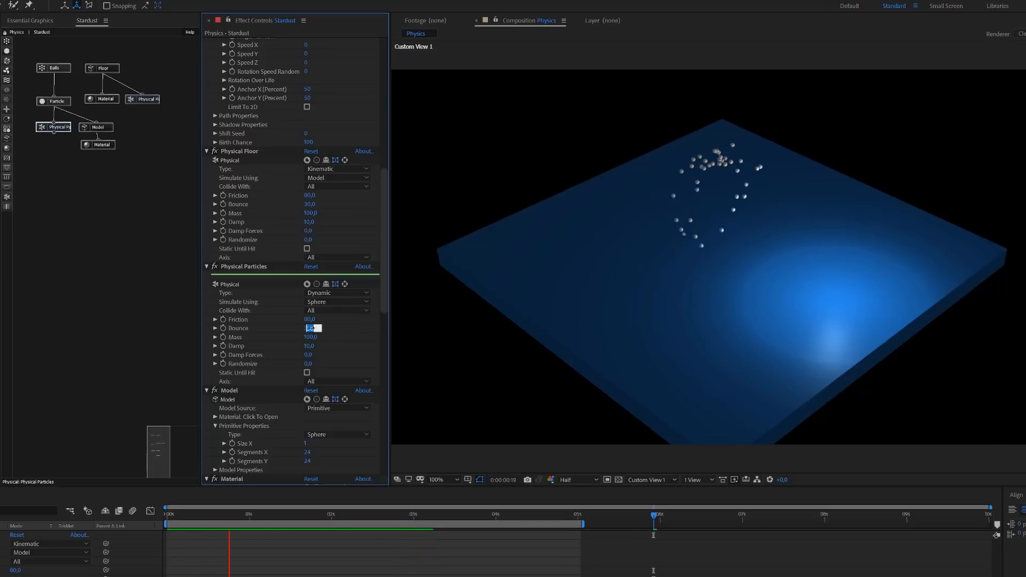
{"action": "type", "text": "70"}
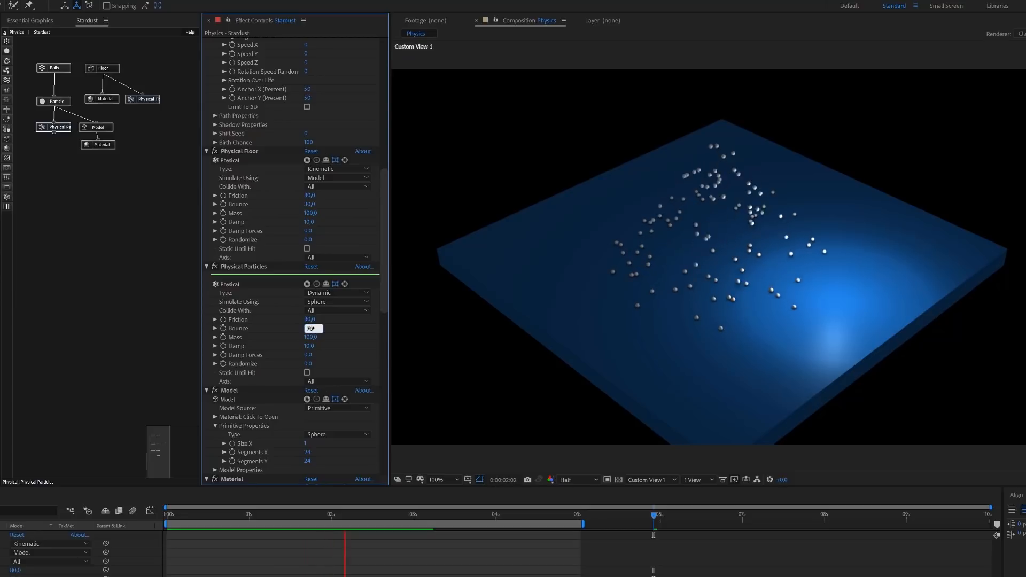
{"action": "left_click", "coordinate": [308, 205]}
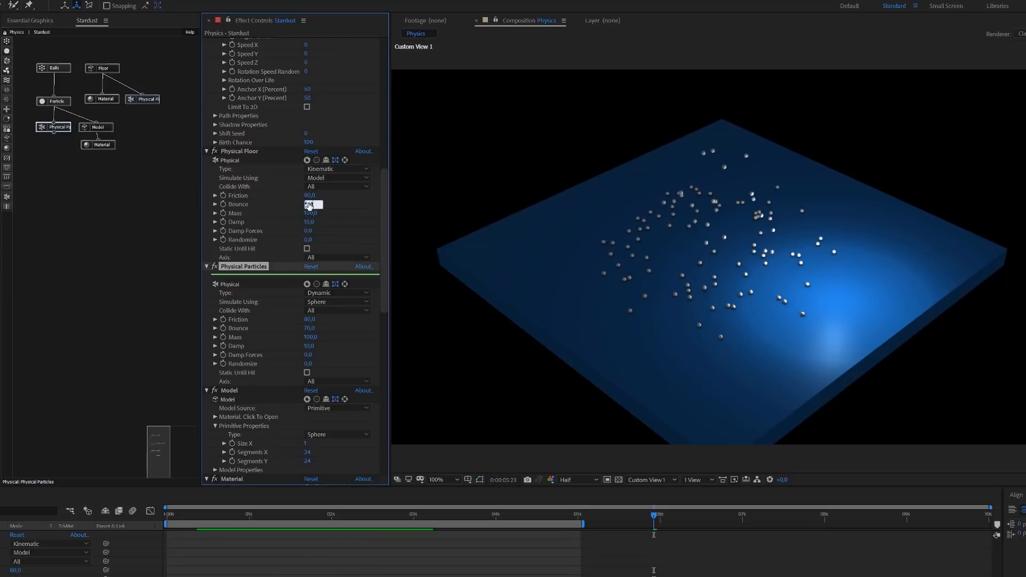
{"action": "type", "text": "70"}
{"action": "key", "text": "Return"}
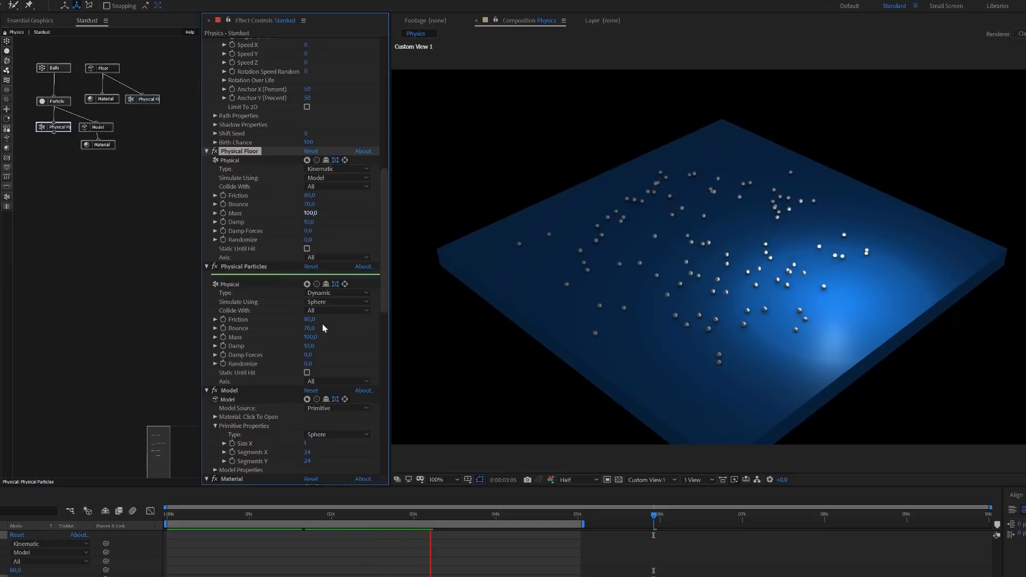
Try a Mass of 2000 on Physical Particles, then restore it to 100.
{"action": "left_click", "coordinate": [311, 337]}
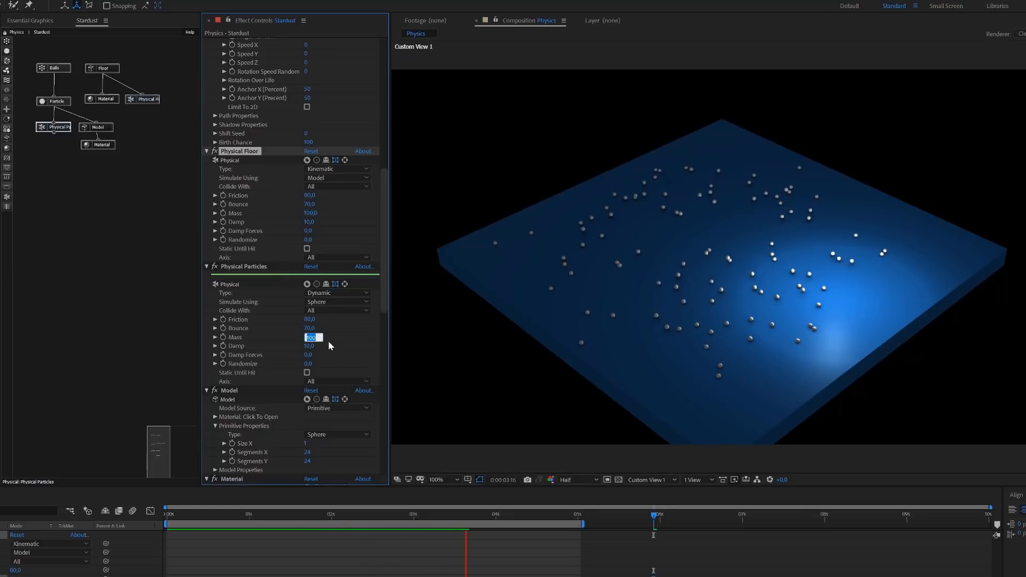
{"action": "type", "text": "200"}
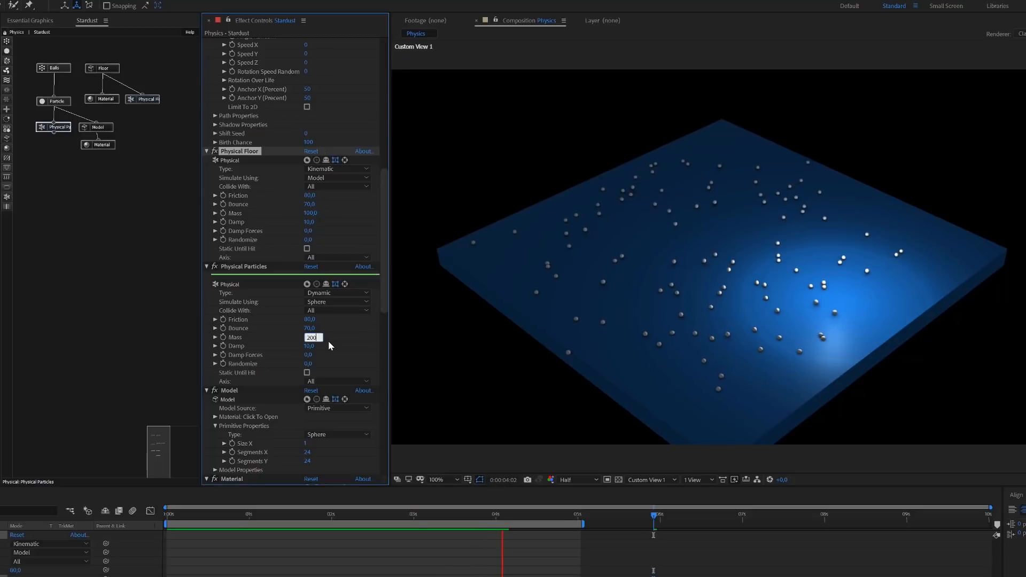
{"action": "type", "text": "0"}
{"action": "key", "text": "Return"}
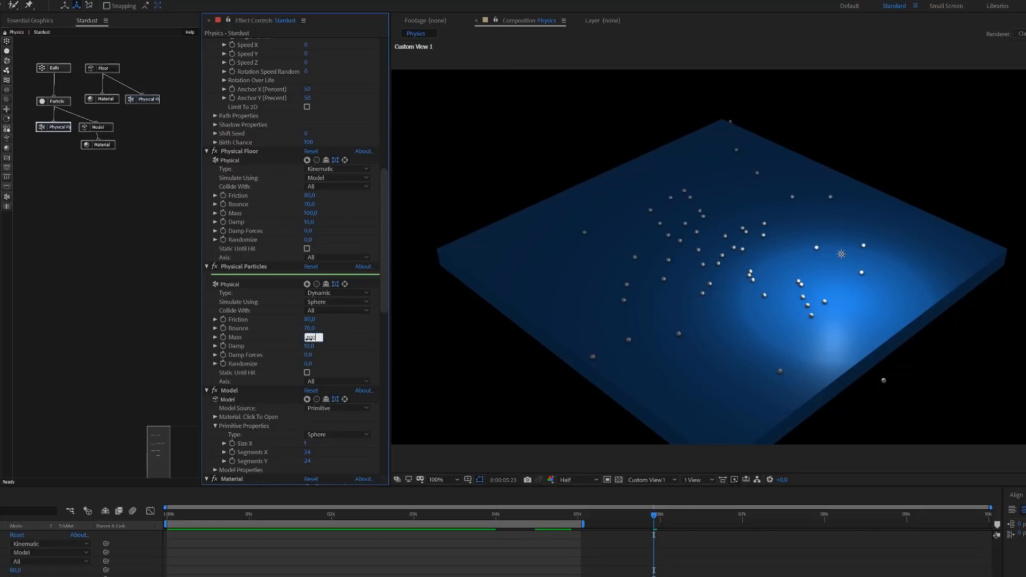
{"action": "key", "text": "Return"}
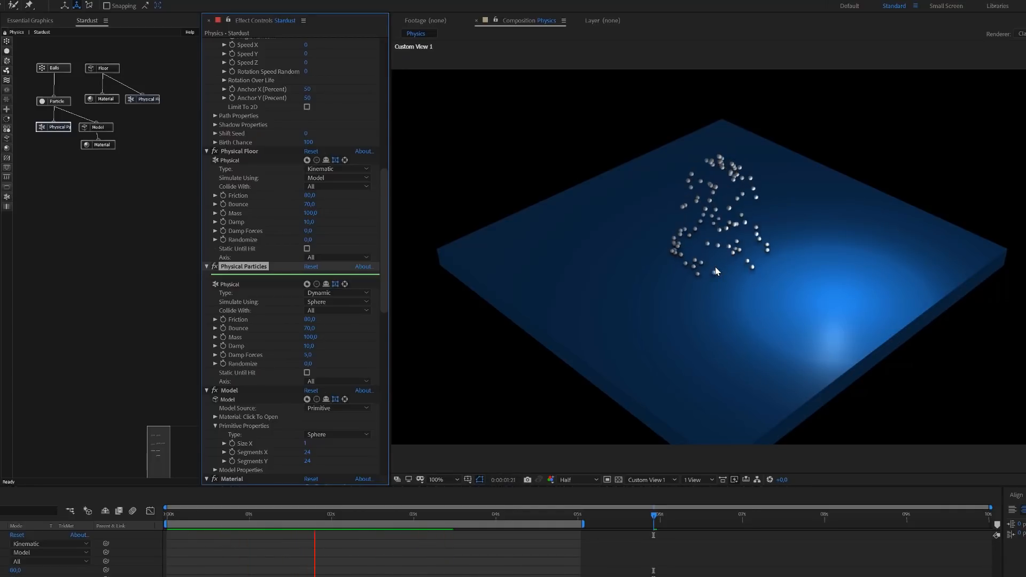
Set the Randomize value of Physical Particles to 5 and preview the falling balls.
{"action": "key", "text": "space"}
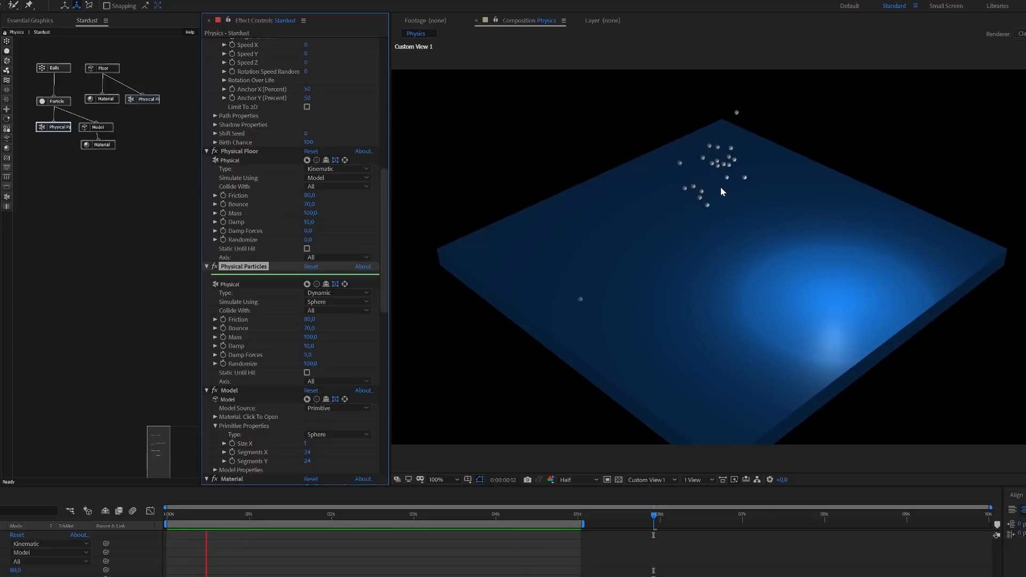
{"action": "left_click", "coordinate": [310, 363]}
{"action": "type", "text": "5"}
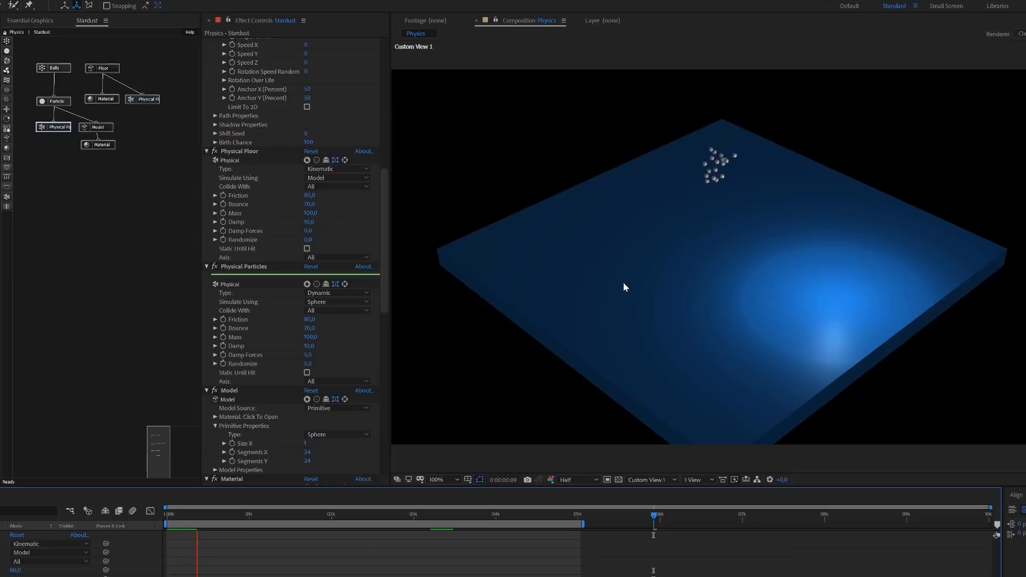
{"action": "left_click", "coordinate": [313, 402]}
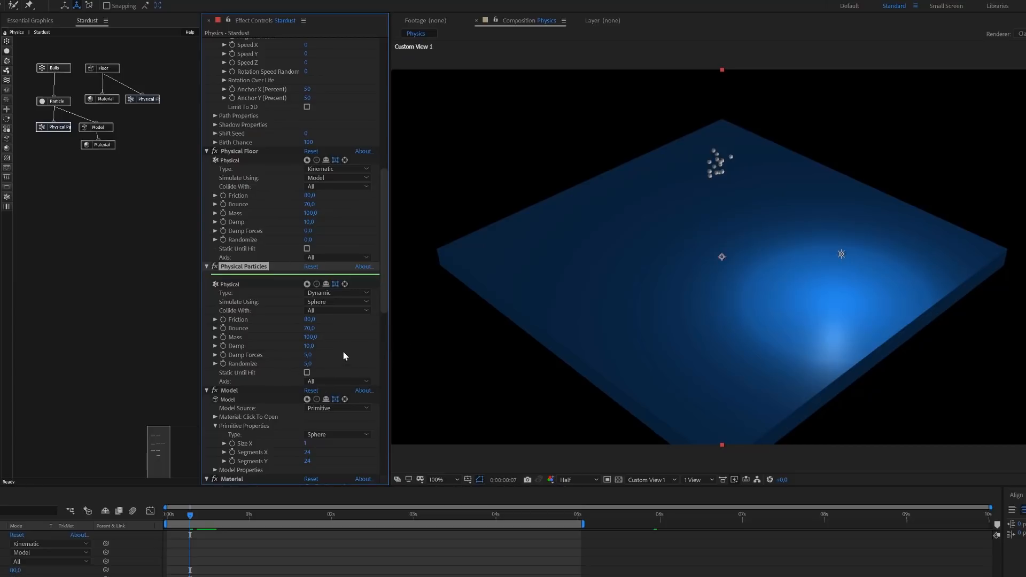
Try restricting the Axis of Physical Particles to ZX and play back the simulation.
{"action": "scroll", "coordinate": [343, 353], "scroll_direction": "down", "scroll_amount": 2}
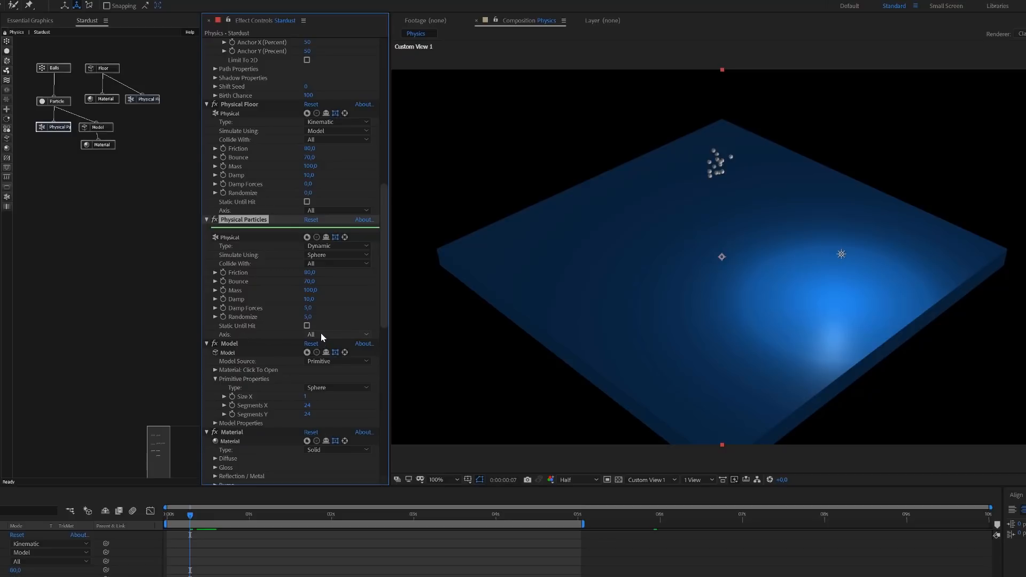
{"action": "left_click", "coordinate": [318, 335]}
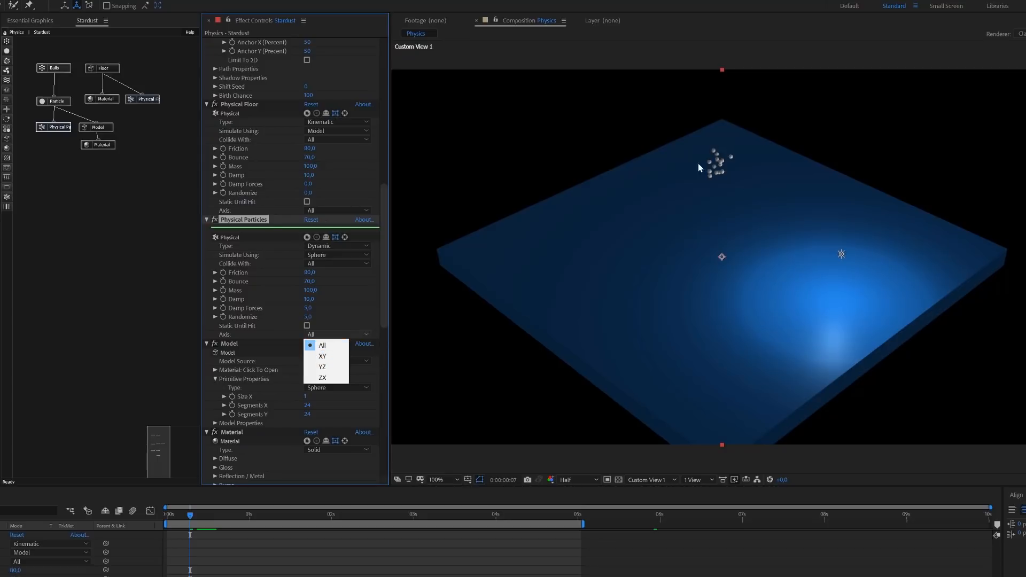
{"action": "left_click", "coordinate": [324, 378]}
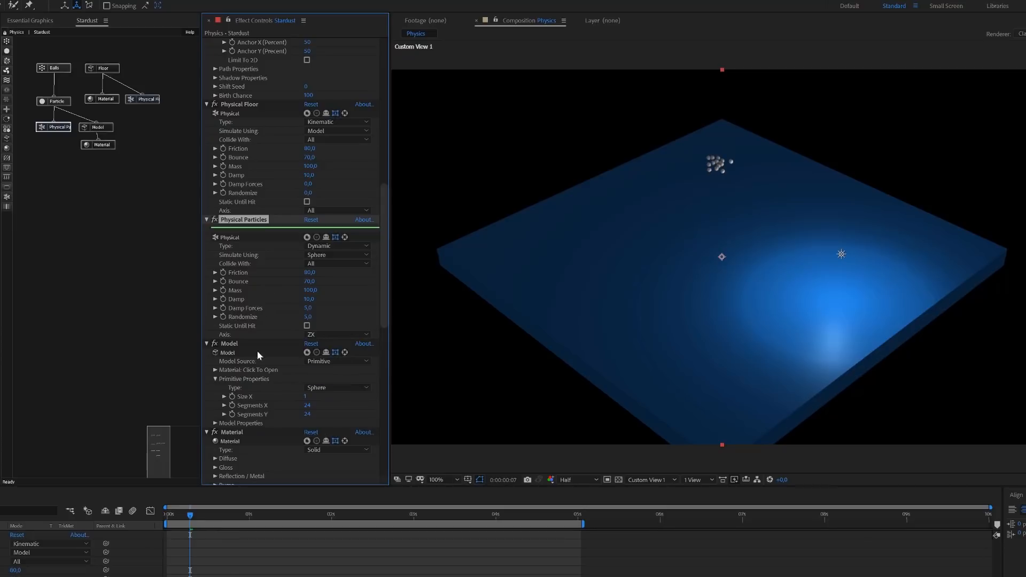
{"action": "key", "text": "space"}
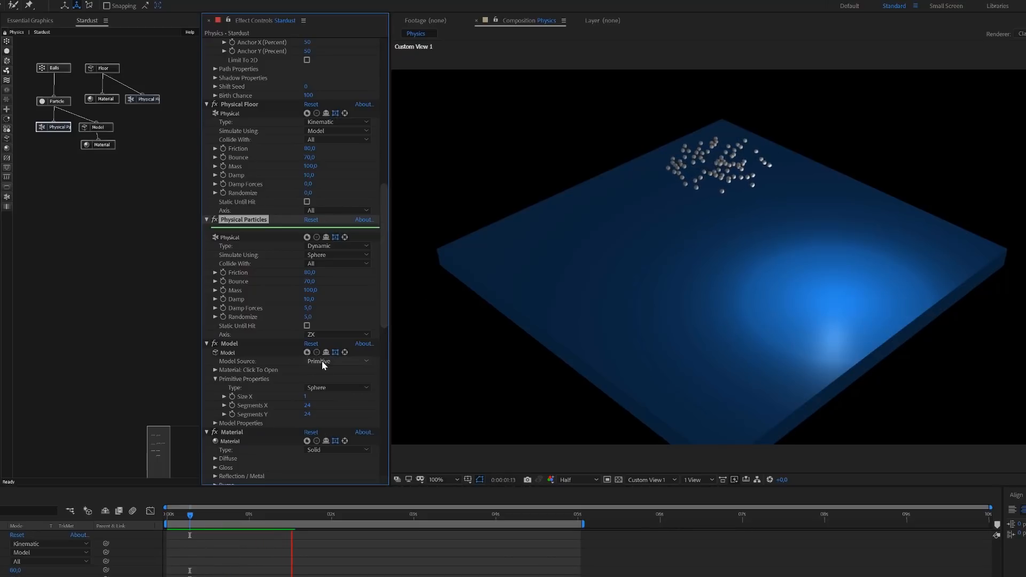
{"action": "key", "text": "space"}
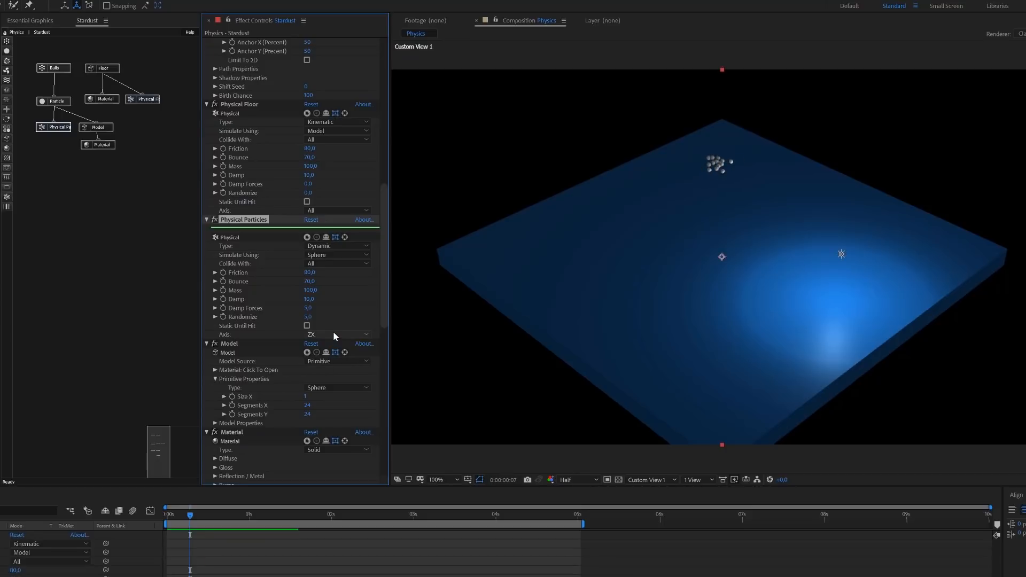
Try restricting the Axis of Physical Particles to XY and play back the simulation.
{"action": "left_click", "coordinate": [333, 334]}
{"action": "left_click", "coordinate": [326, 356]}
{"action": "key", "text": "space"}
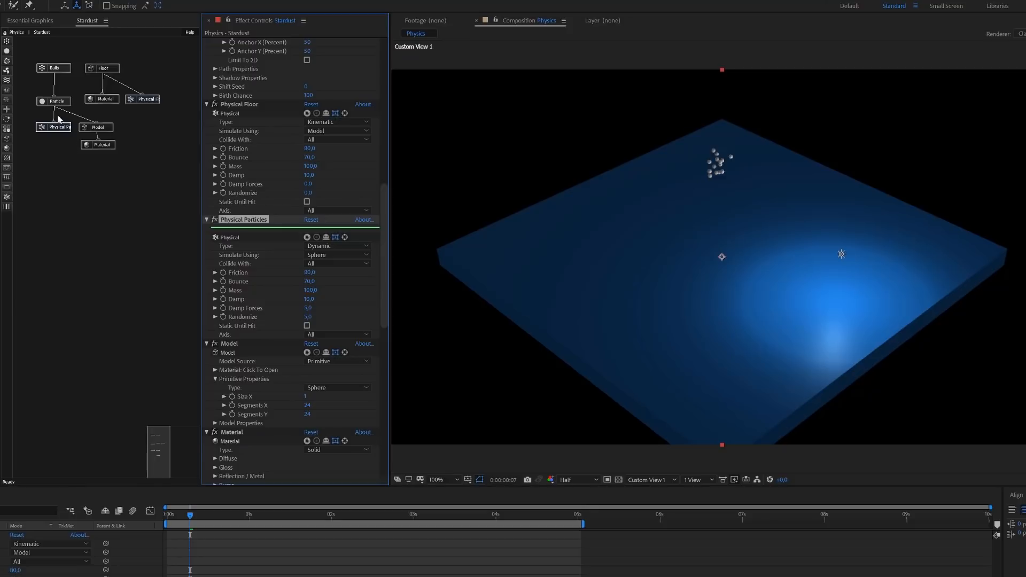
Add a Forces node to the node graph and connect it below the Physical Particles node.
{"action": "left_click", "coordinate": [8, 211]}
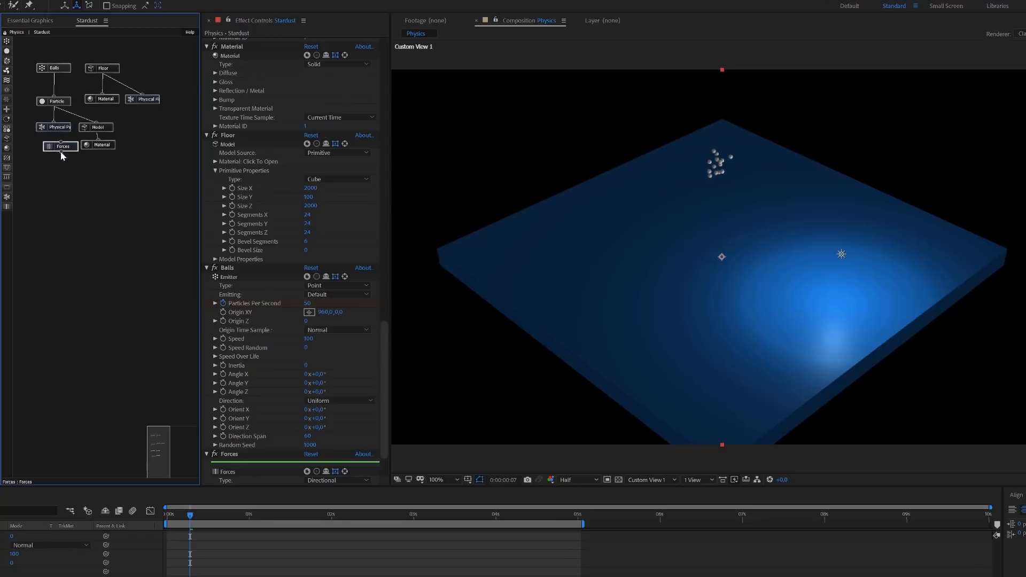
{"action": "left_click", "coordinate": [62, 165]}
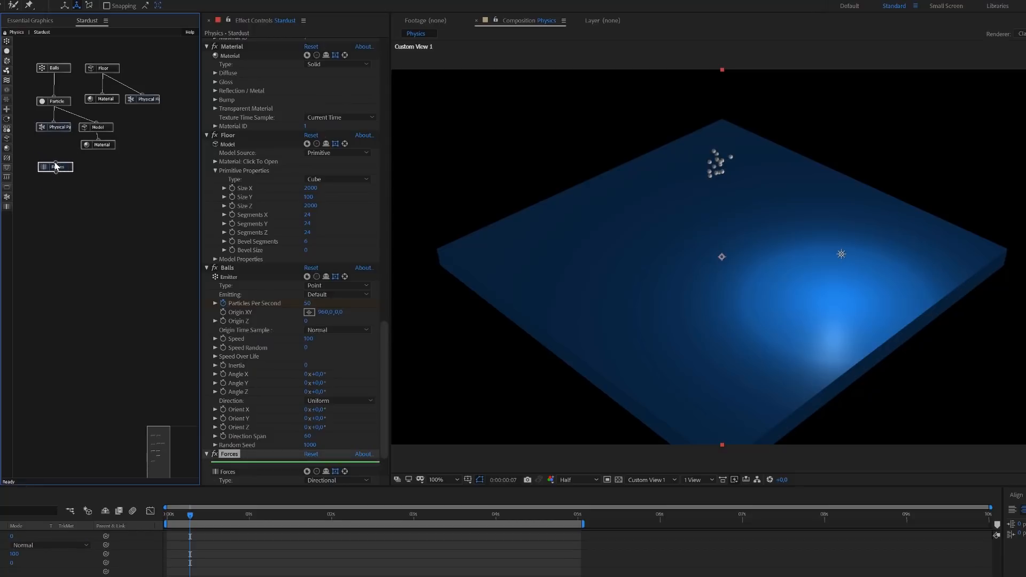
{"action": "left_click_drag", "start_coordinate": [56, 137], "coordinate": [55, 129]}
{"action": "left_click_drag", "start_coordinate": [62, 166], "coordinate": [62, 161]}
{"action": "scroll", "coordinate": [355, 440], "scroll_direction": "down", "scroll_amount": 3}
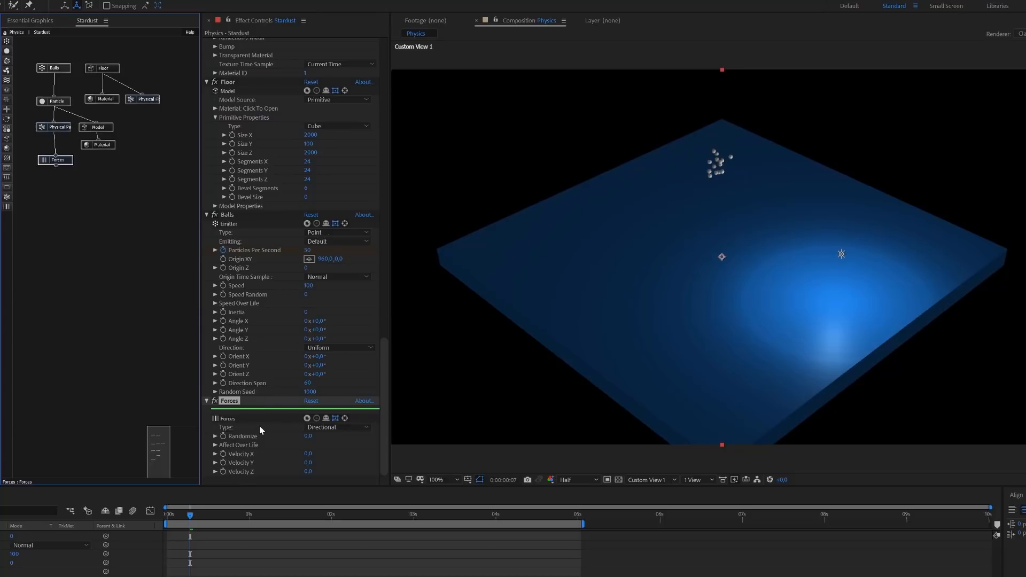
{"action": "left_click", "coordinate": [348, 427]}
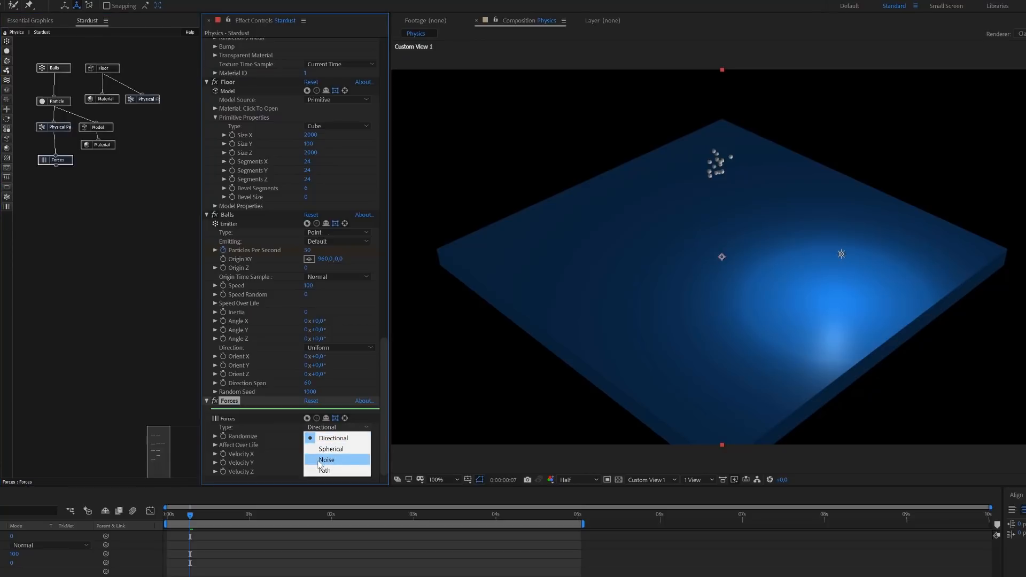
{"action": "left_click", "coordinate": [290, 463]}
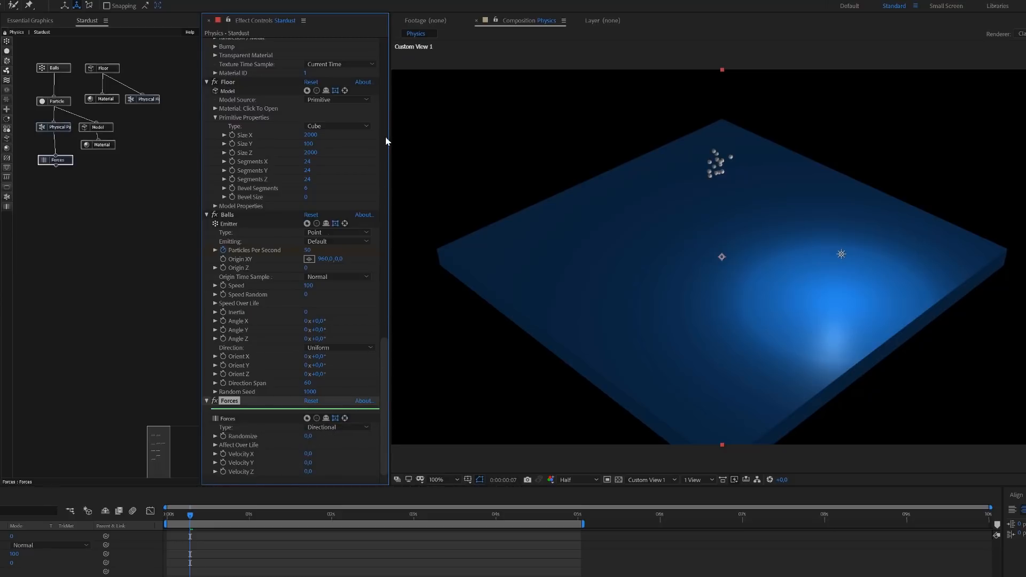
{"action": "left_click", "coordinate": [323, 427]}
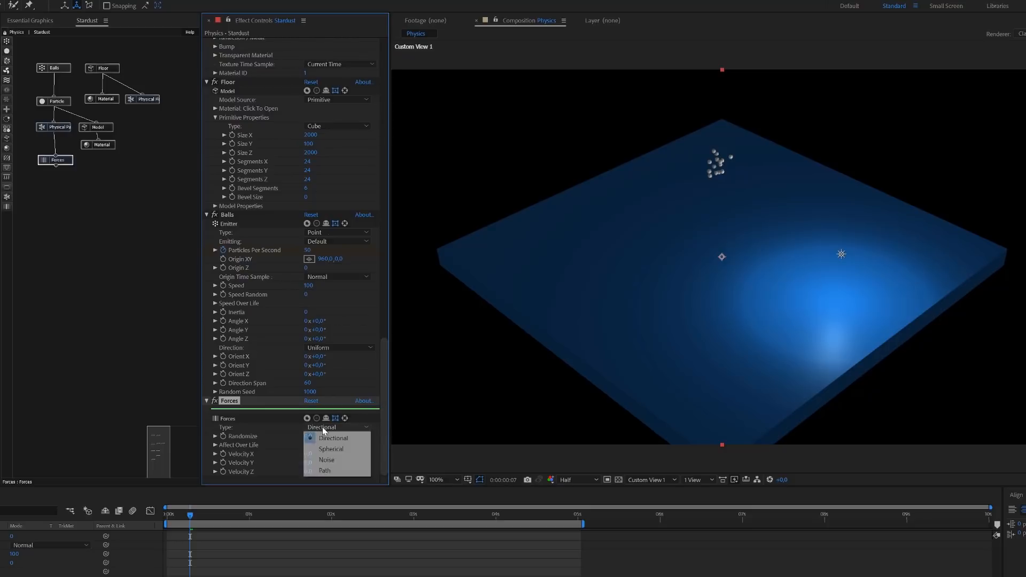
{"action": "left_click", "coordinate": [291, 440]}
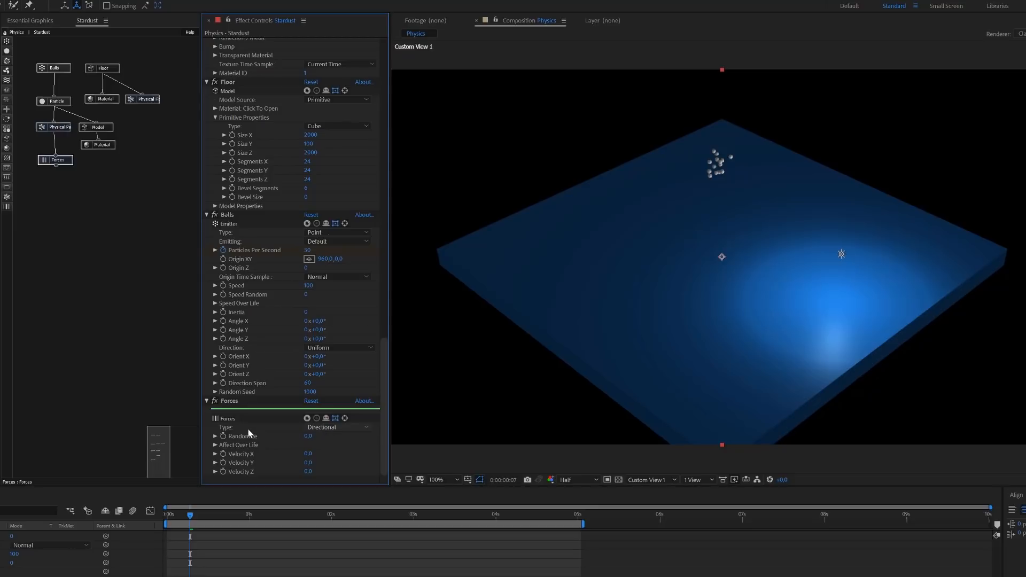
Set the Velocity X of the Forces node to 30 and Velocity Y to -20, and preview the simulation.
{"action": "left_click", "coordinate": [307, 454]}
{"action": "left_click", "coordinate": [308, 454]}
{"action": "type", "text": "30"}
{"action": "left_click", "coordinate": [308, 464]}
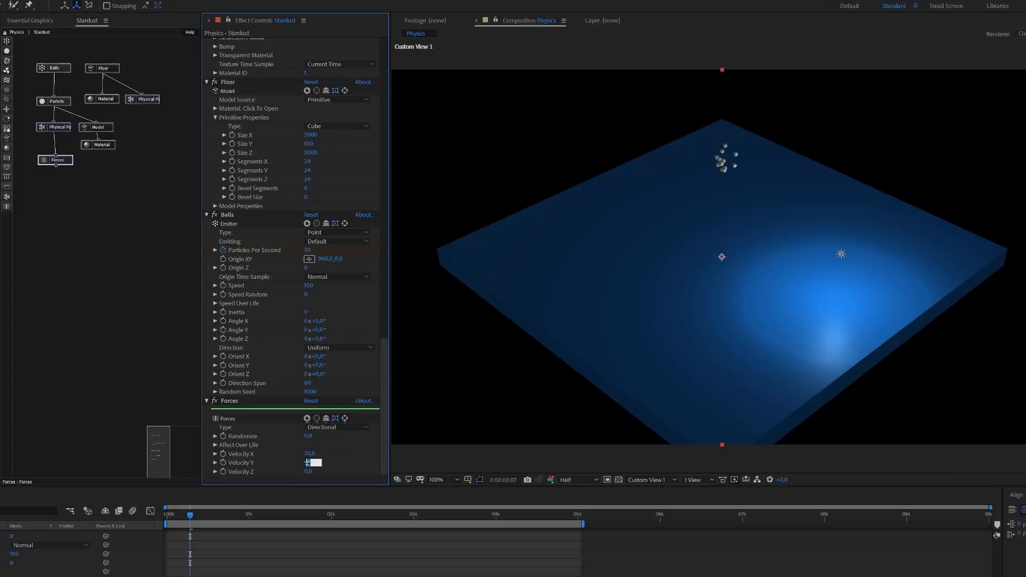
{"action": "type", "text": "-20"}
{"action": "key", "text": "Return"}
{"action": "key", "text": "space"}
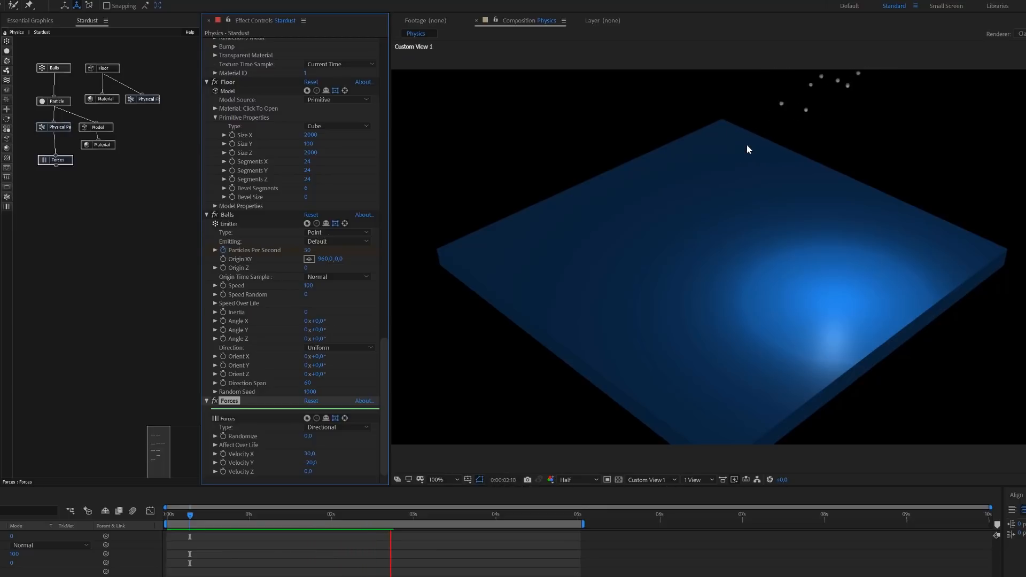
{"action": "key", "text": "space"}
{"action": "key", "text": "space"}
Apply the Fade Out Bezier 2 preset to the Affect Over Life curve of the Forces node.
{"action": "left_click", "coordinate": [216, 445]}
{"action": "scroll", "coordinate": [328, 476], "scroll_direction": "down", "scroll_amount": 2}
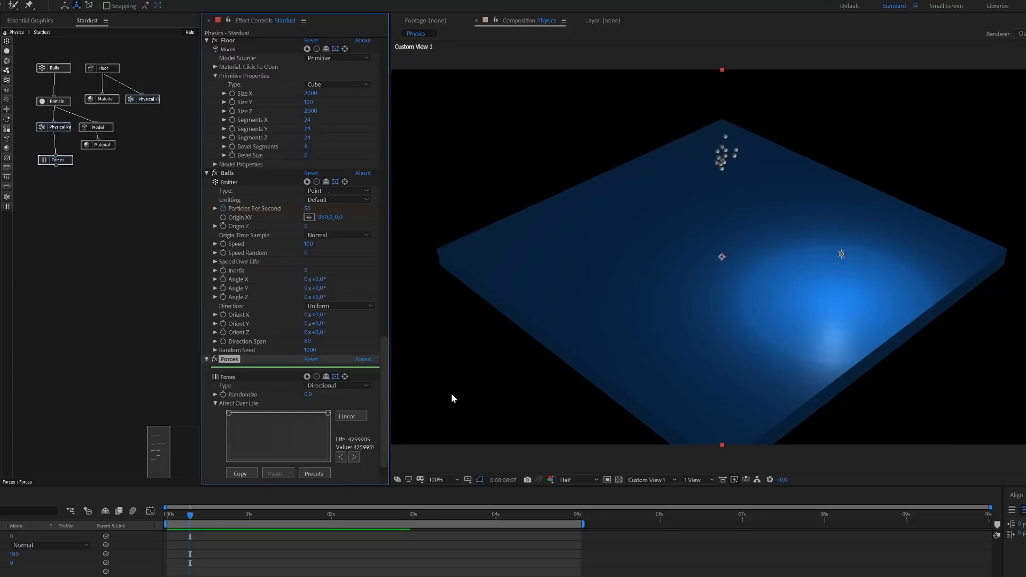
{"action": "left_click", "coordinate": [315, 474]}
{"action": "left_click", "coordinate": [603, 280]}
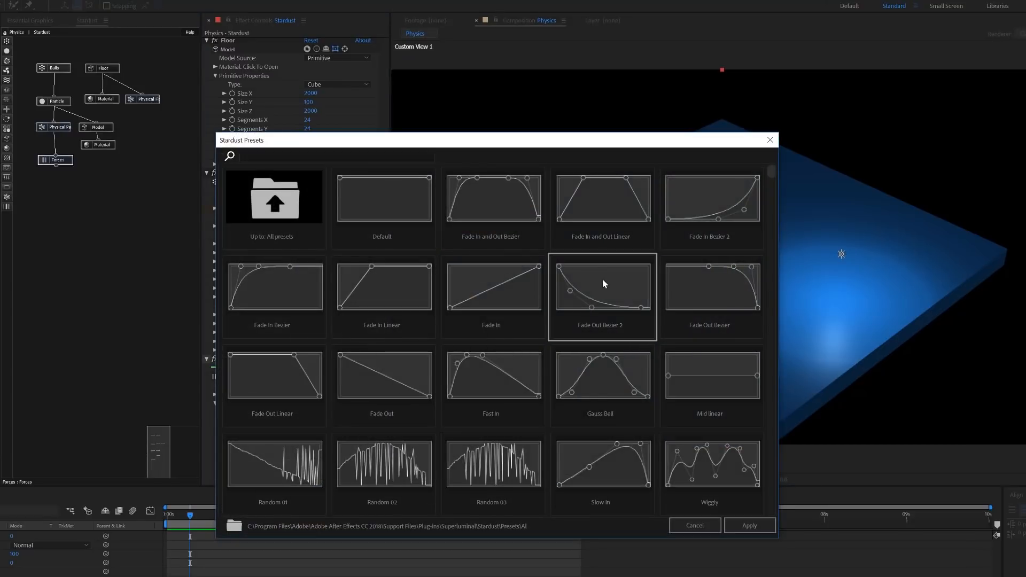
{"action": "left_click", "coordinate": [755, 525]}
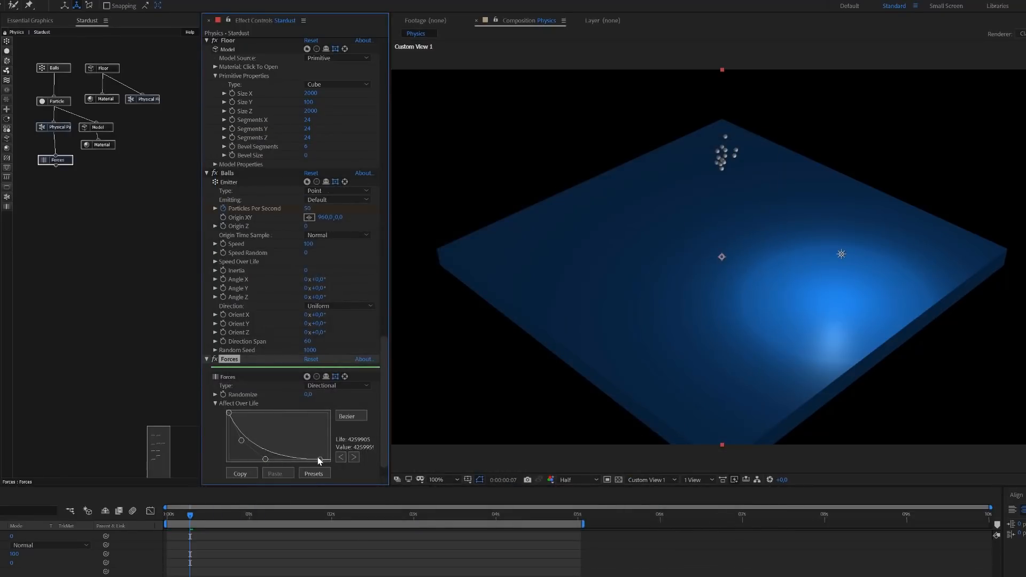
Reshape the Affect Over Life curve so the force drops to 0 at about life 42, and play back the simulation.
{"action": "mouse_move", "coordinate": [265, 461]}
{"action": "left_mouse_down"}
{"action": "mouse_move", "coordinate": [238, 464]}
{"action": "mouse_move", "coordinate": [254, 464]}
{"action": "mouse_move", "coordinate": [235, 441]}
{"action": "mouse_move", "coordinate": [245, 461]}
{"action": "left_mouse_up"}
{"action": "left_click_drag", "start_coordinate": [319, 460], "coordinate": [282, 461]}
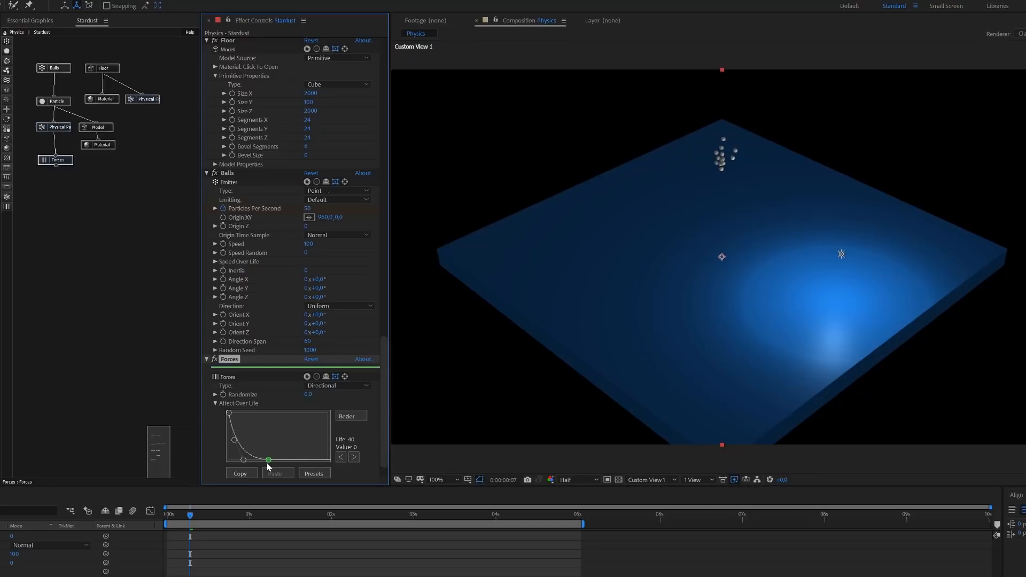
{"action": "key", "text": "space"}
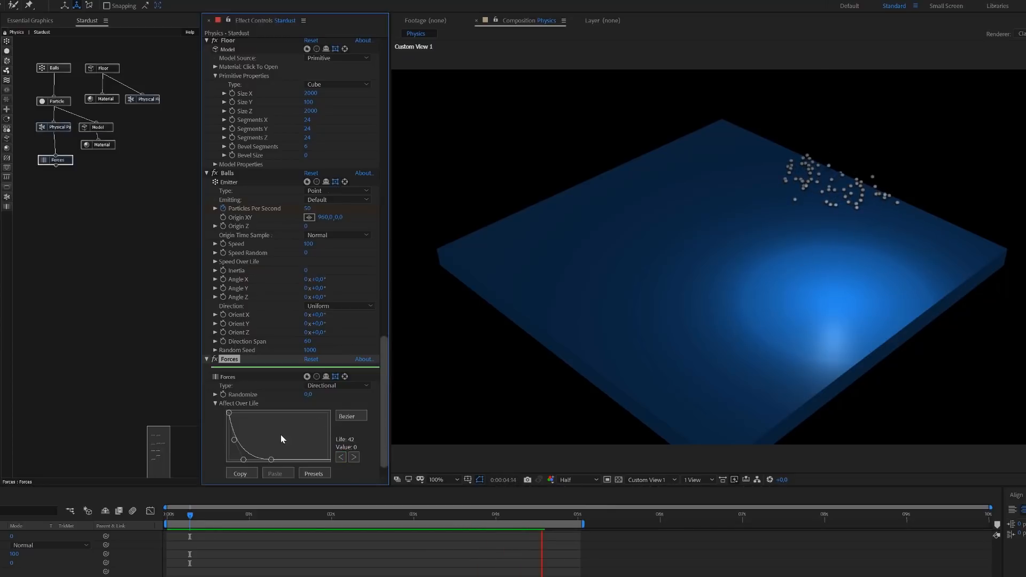
Set the Speed of the Balls emitter to 50 and preview the simulation.
{"action": "left_click", "coordinate": [56, 68]}
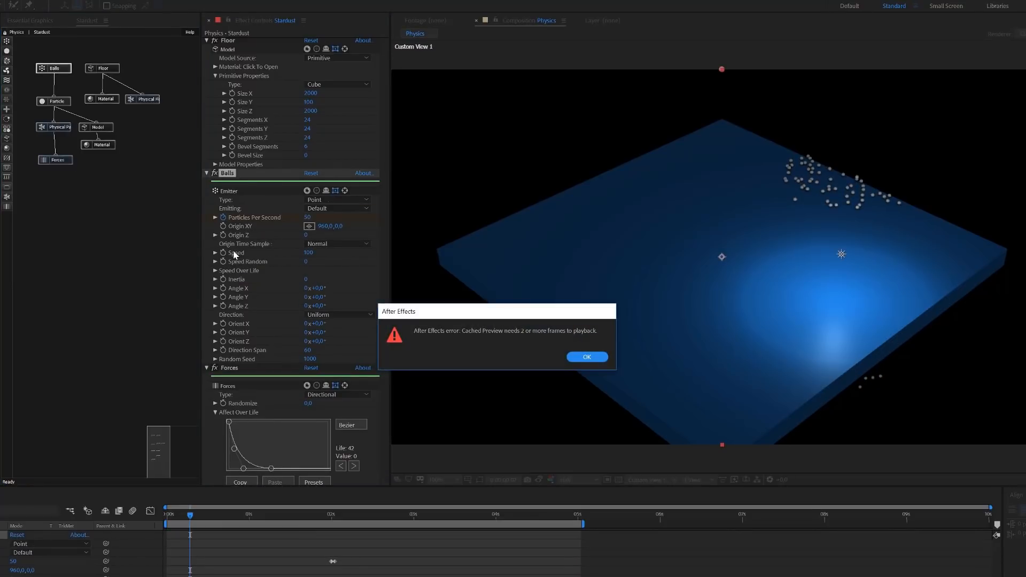
{"action": "left_click", "coordinate": [587, 357]}
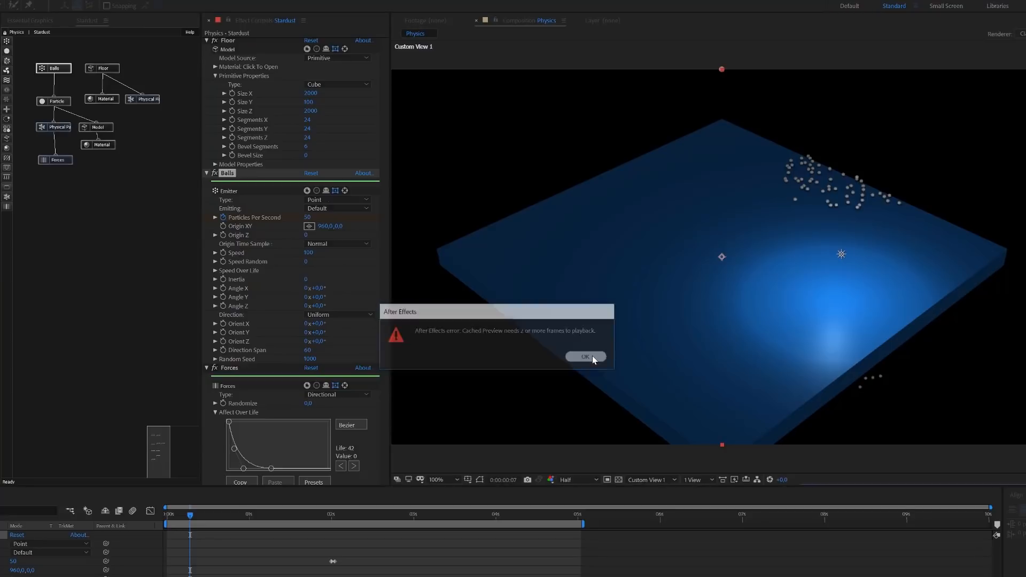
{"action": "left_click", "coordinate": [309, 254]}
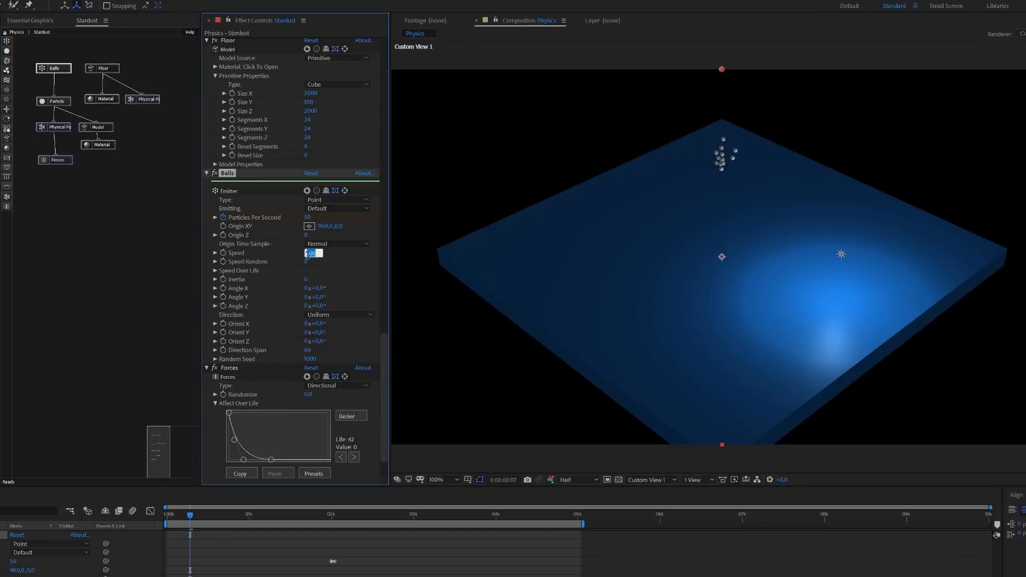
{"action": "type", "text": "50"}
{"action": "key", "text": "Return"}
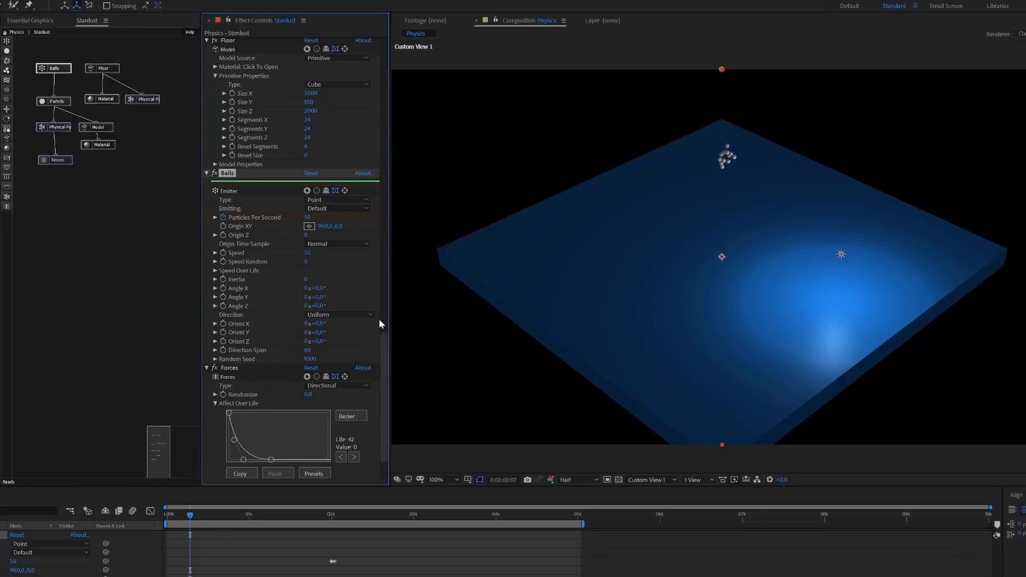
{"action": "left_click_drag", "start_coordinate": [384, 358], "coordinate": [385, 418]}
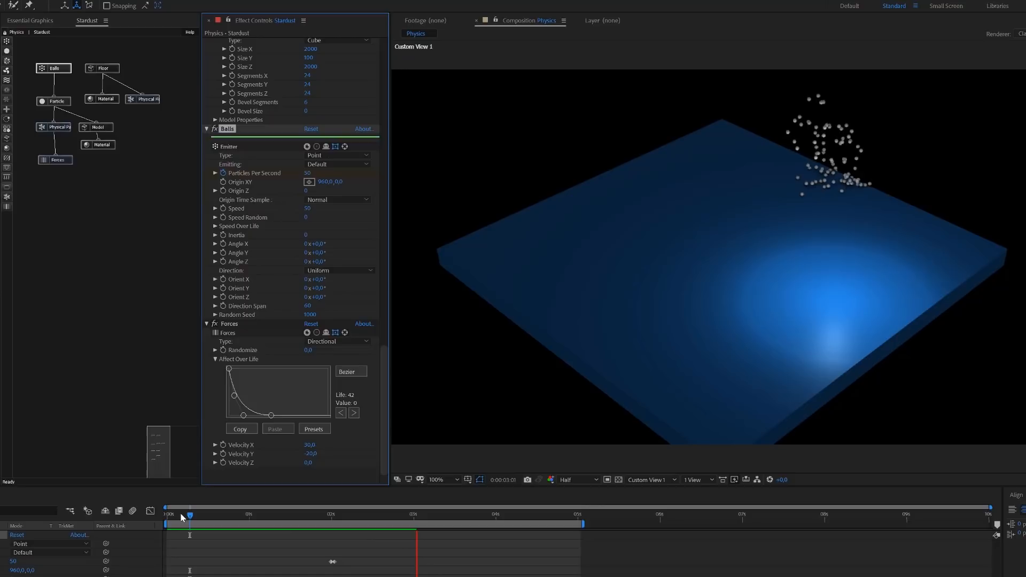
{"action": "key", "text": "space"}
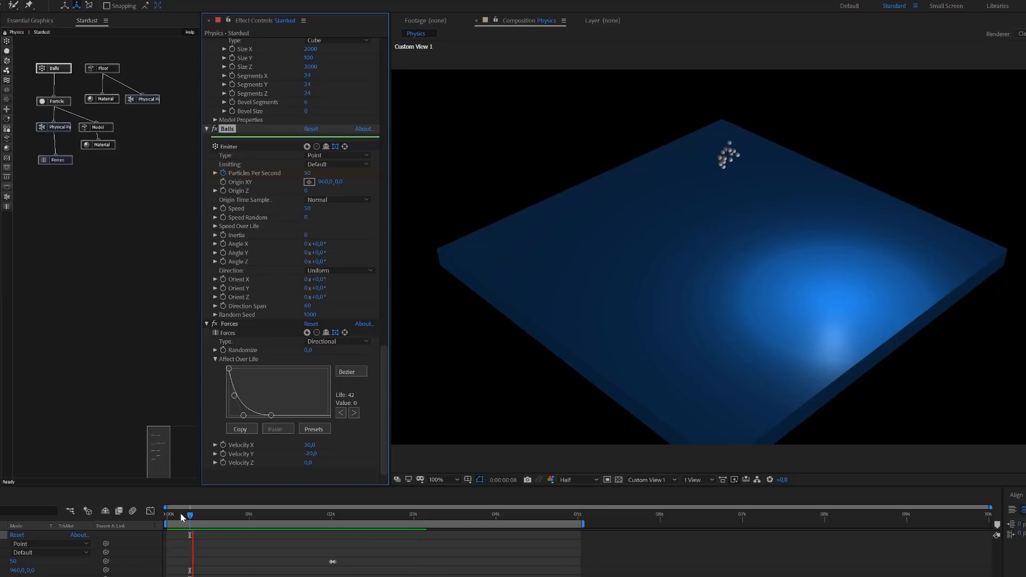
Set the Velocity X of the Forces node to 20 and Velocity Y to -15, and preview the simulation.
{"action": "left_click", "coordinate": [309, 445]}
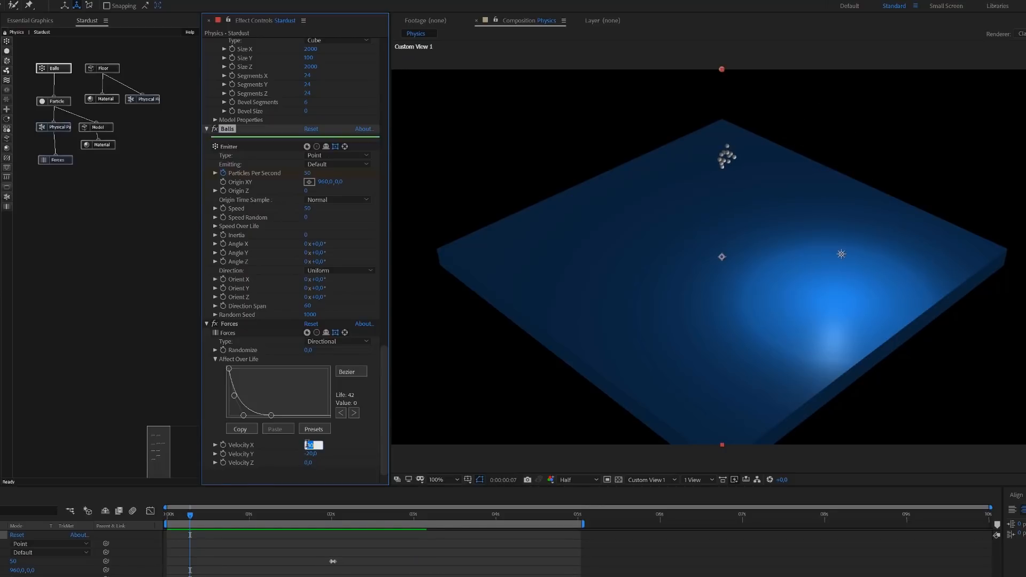
{"action": "key", "text": "Tab"}
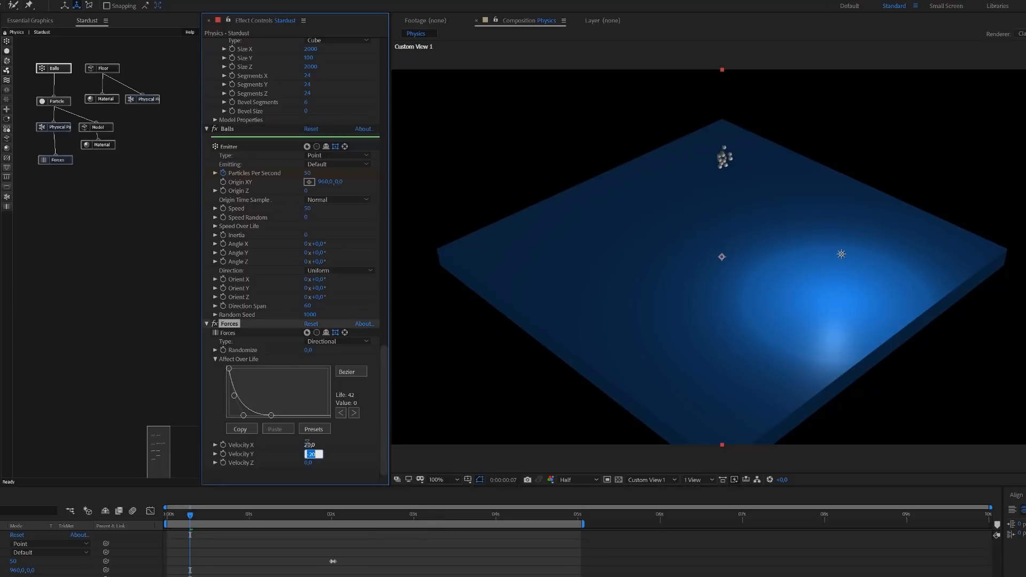
{"action": "key", "text": "Return"}
{"action": "key", "text": "space"}
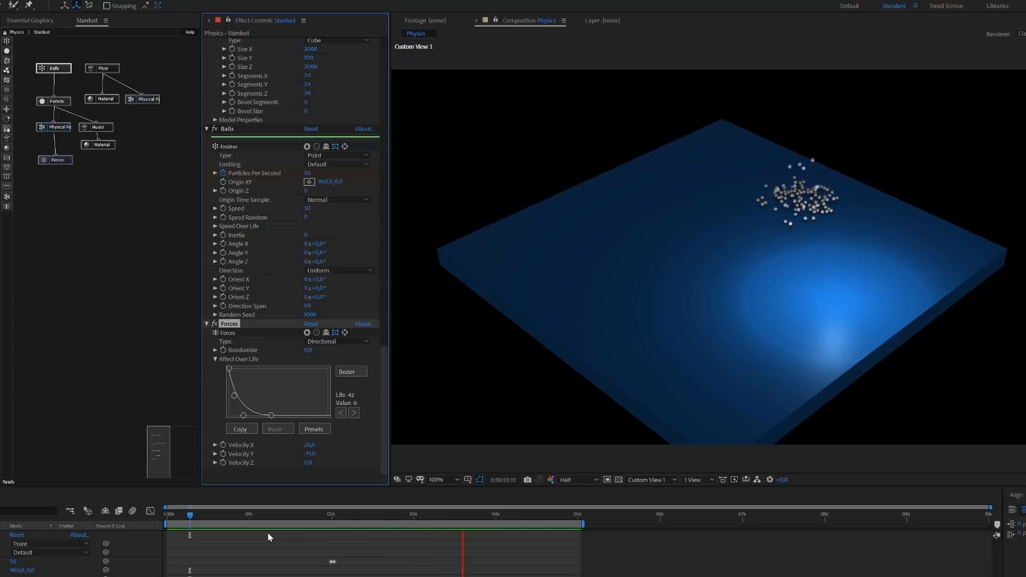
{"action": "key", "text": "space"}
Set the Simulation option in Stardust's Physics settings to Freeze.
{"action": "left_click_drag", "start_coordinate": [383, 371], "coordinate": [416, 32]}
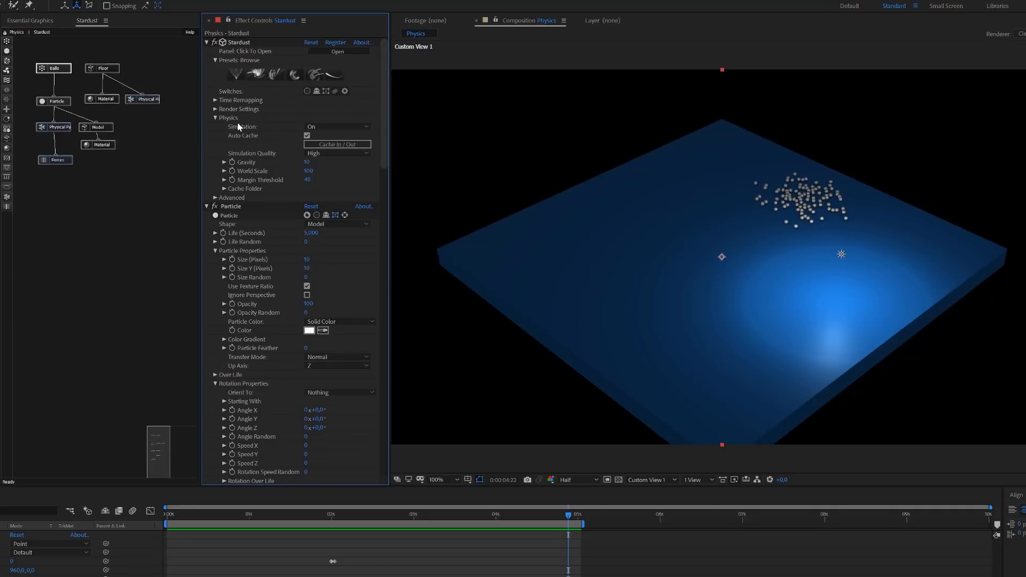
{"action": "left_click", "coordinate": [316, 126]}
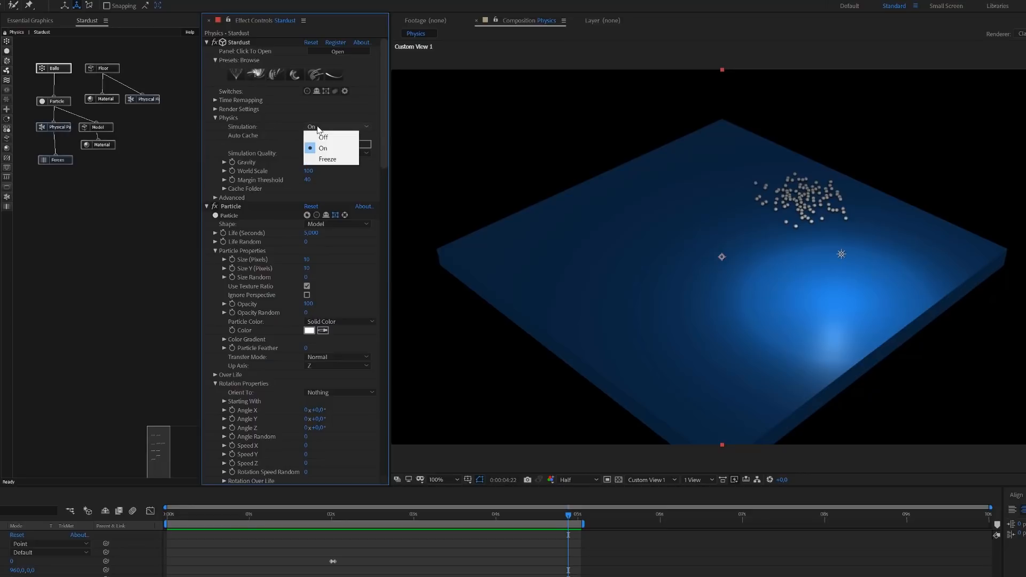
{"action": "left_click", "coordinate": [328, 159]}
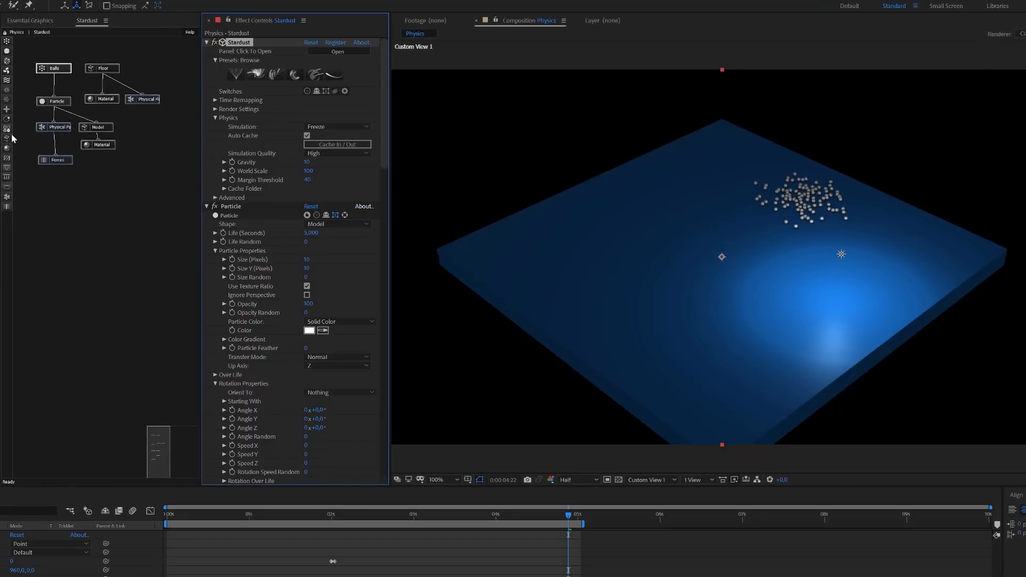
Add a Replica node and connect it below the Forces node.
{"action": "left_click_drag", "start_coordinate": [7, 138], "coordinate": [62, 210]}
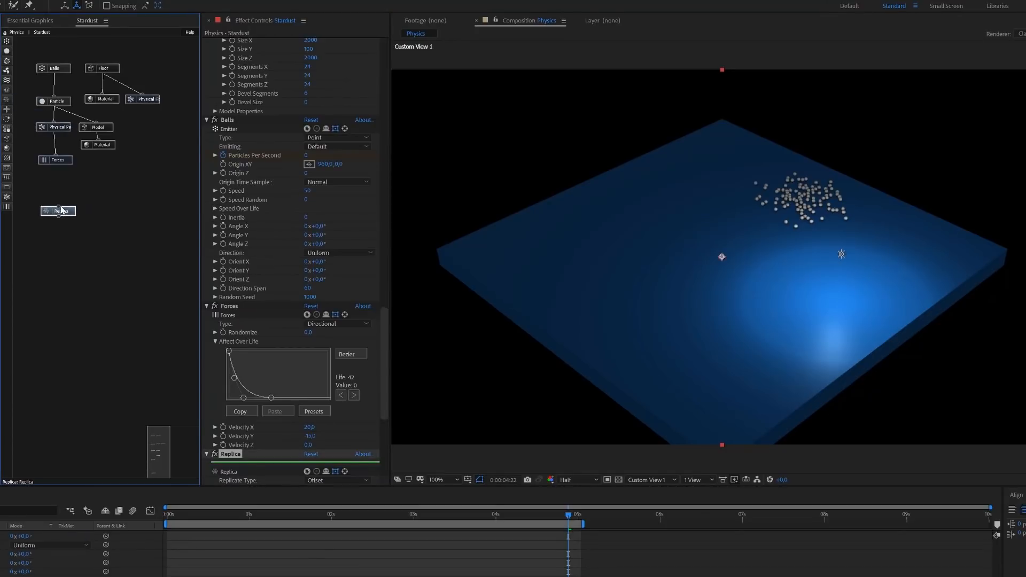
{"action": "left_click_drag", "start_coordinate": [59, 162], "coordinate": [56, 161]}
{"action": "left_click_drag", "start_coordinate": [71, 212], "coordinate": [70, 200]}
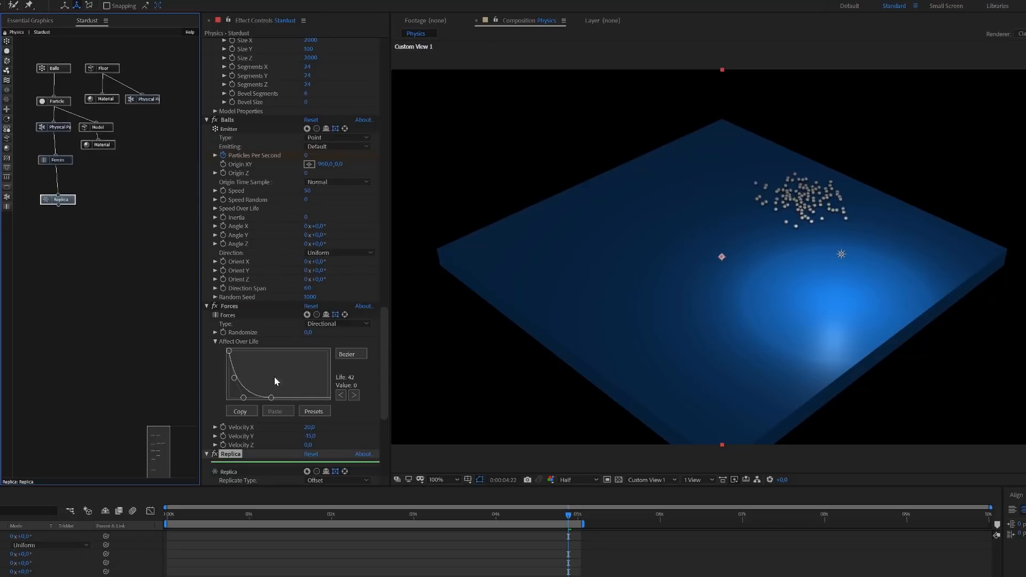
Set the Replica node's Replicates to 10 and its Offset Angle Y to 36°.
{"action": "scroll", "coordinate": [286, 446], "scroll_direction": "down", "scroll_amount": 4}
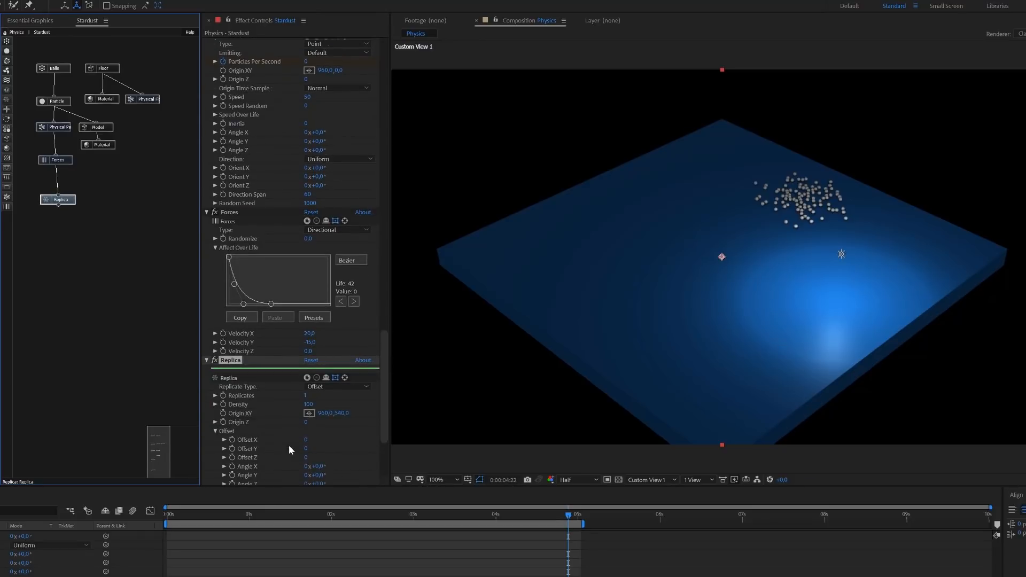
{"action": "left_click", "coordinate": [307, 398]}
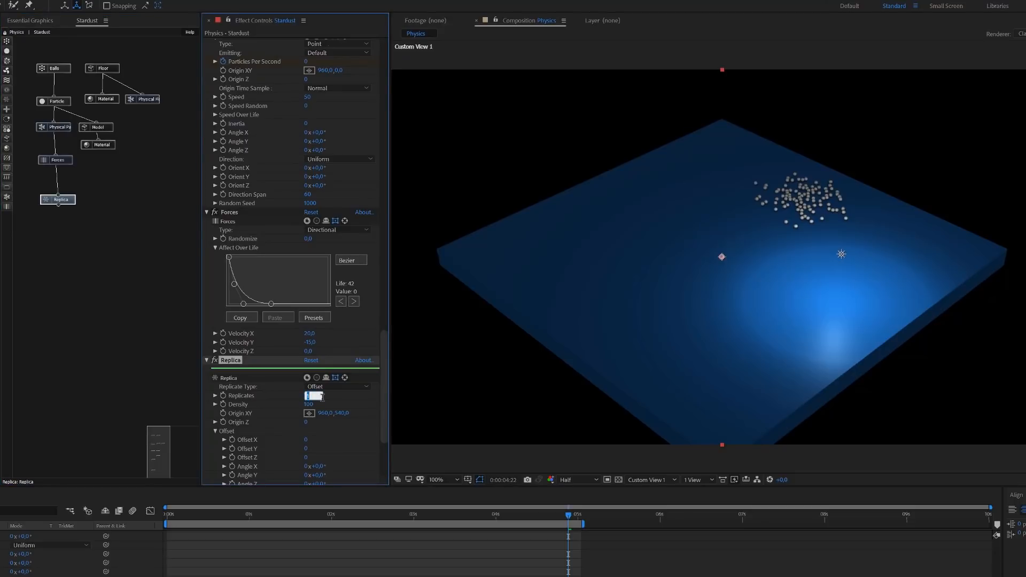
{"action": "type", "text": "10"}
{"action": "key", "text": "Return"}
{"action": "scroll", "coordinate": [326, 443], "scroll_direction": "down", "scroll_amount": 2}
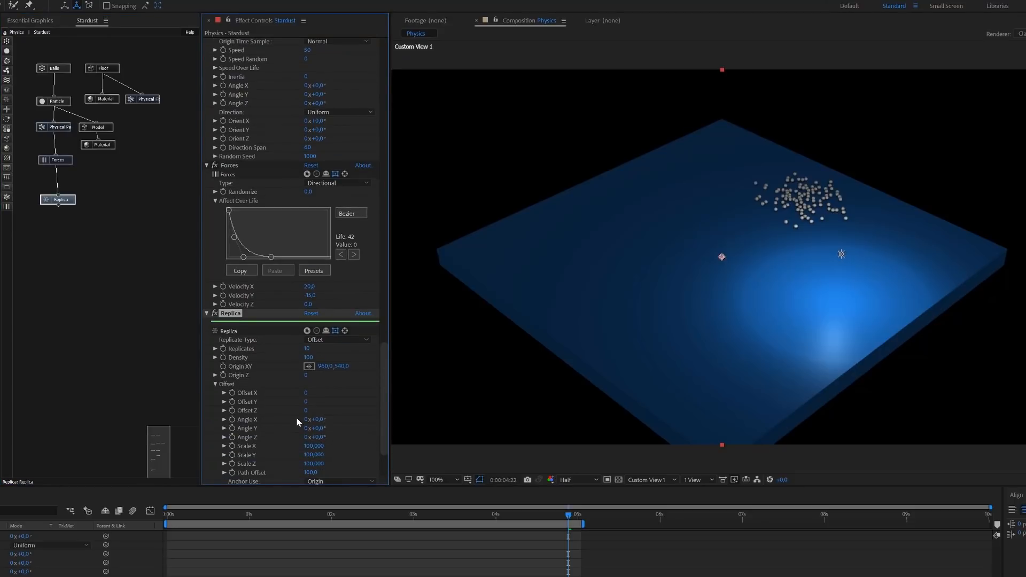
{"action": "left_click", "coordinate": [320, 428]}
{"action": "type", "text": "36"}
{"action": "key", "text": "Return"}
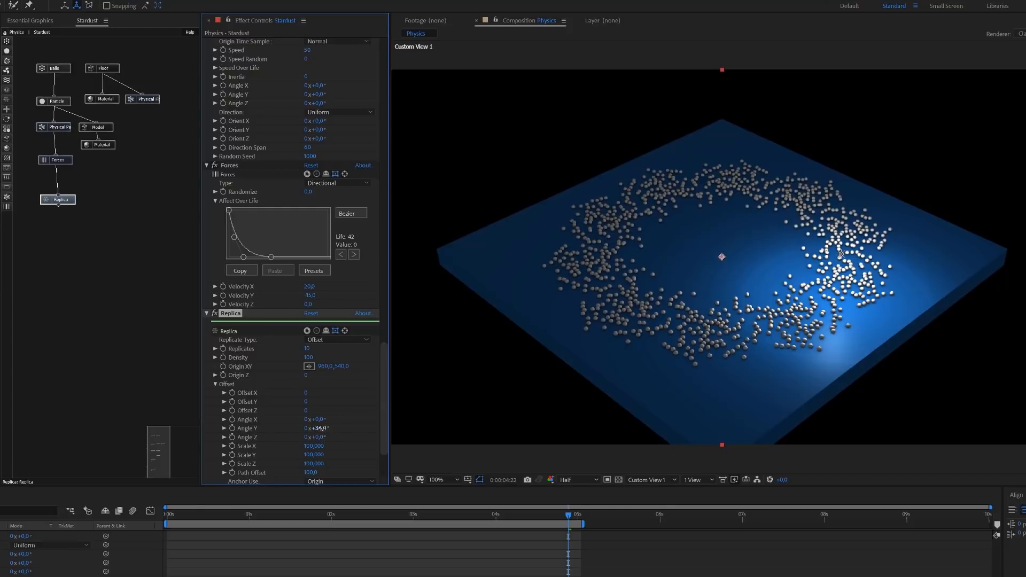
Try a different Offset Angle Y on the Replica node, then restore it to 36°.
{"action": "mouse_move", "coordinate": [320, 429]}
{"action": "left_mouse_down"}
{"action": "mouse_move", "coordinate": [309, 428]}
{"action": "mouse_move", "coordinate": [318, 428]}
{"action": "left_mouse_up"}
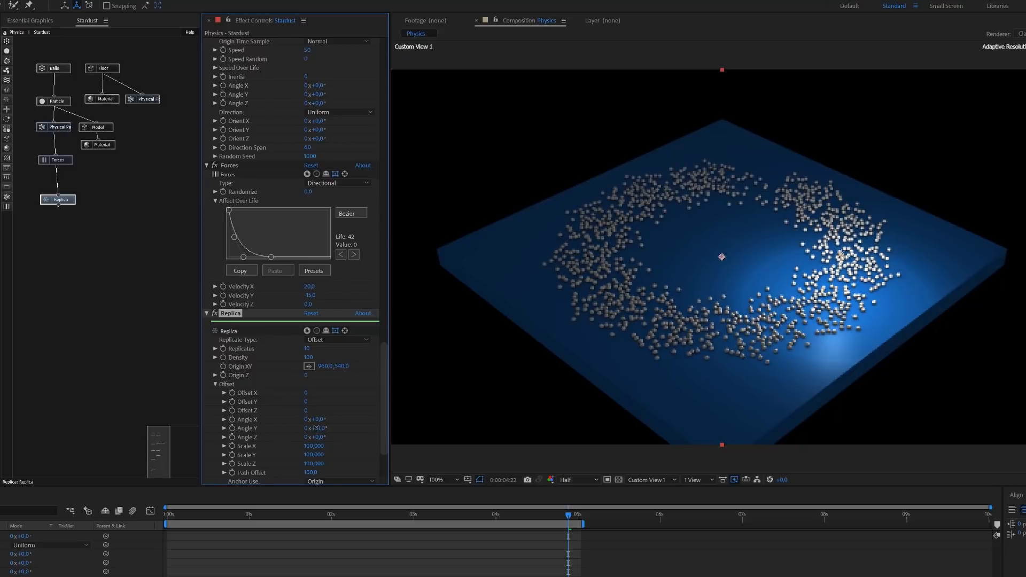
{"action": "left_click", "coordinate": [317, 428]}
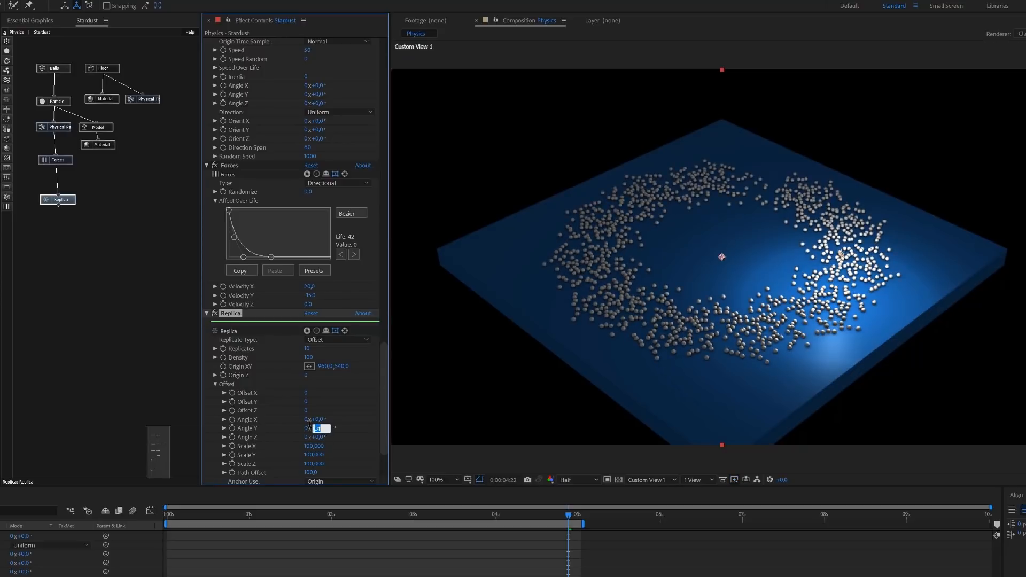
{"action": "type", "text": "36"}
{"action": "key", "text": "Return"}
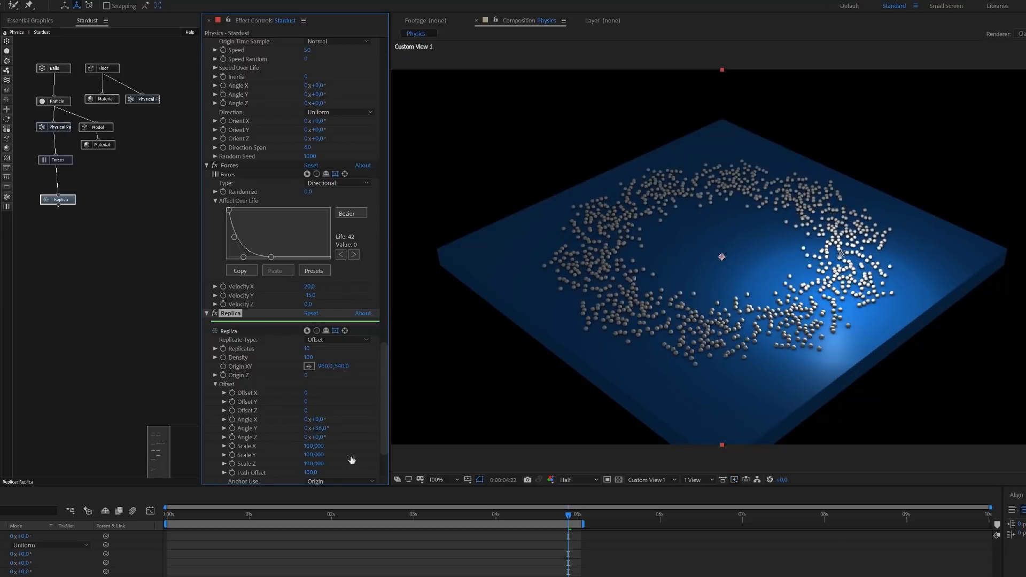
Play back the replicated ball simulation in the Physics composition, and stop the preview.
{"action": "key", "text": "space"}
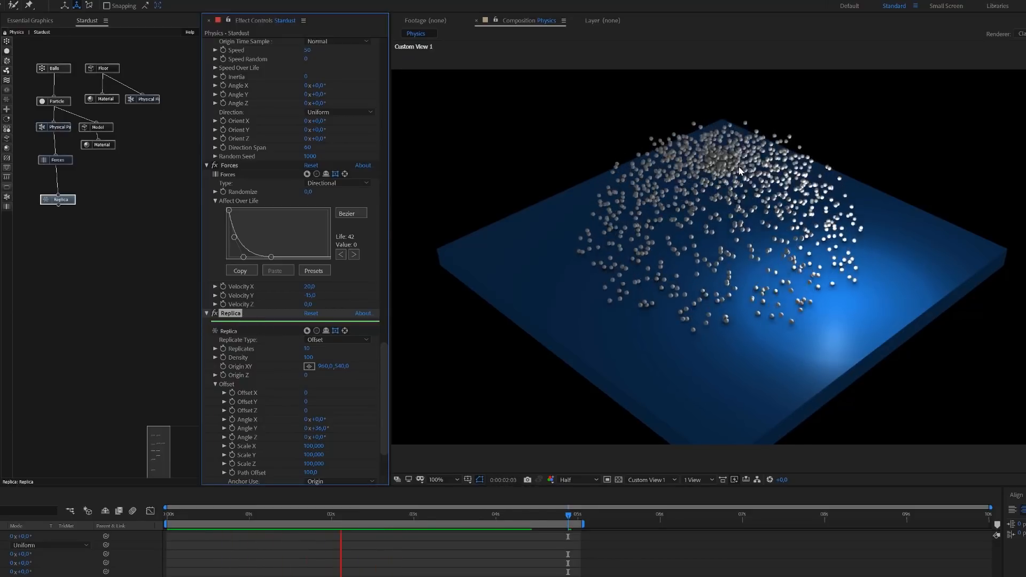
{"action": "key", "text": "space"}
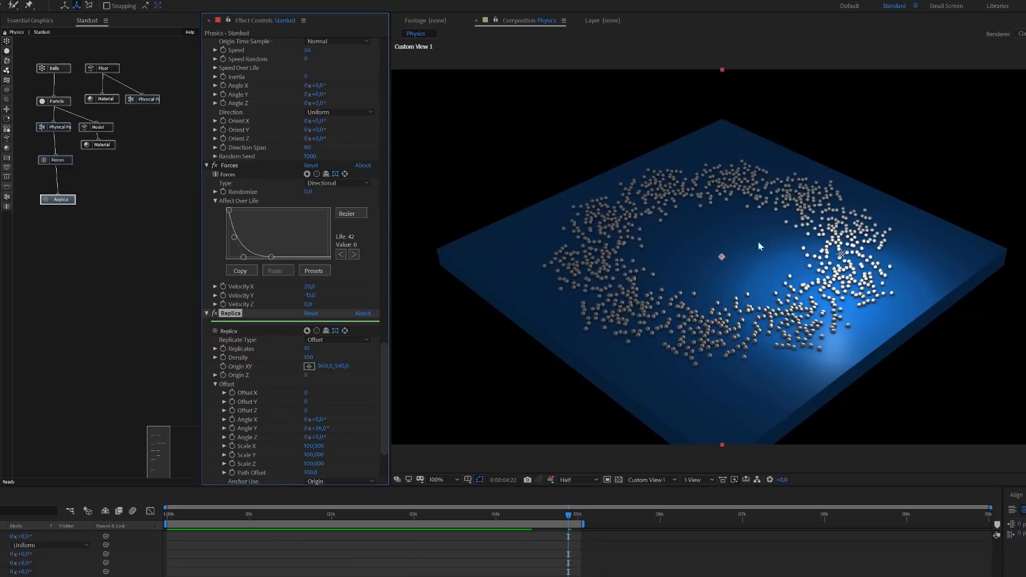
Add a Field node connected below the Replica node and set its Field Type to Maps.
{"action": "left_click_drag", "start_coordinate": [8, 91], "coordinate": [57, 240]}
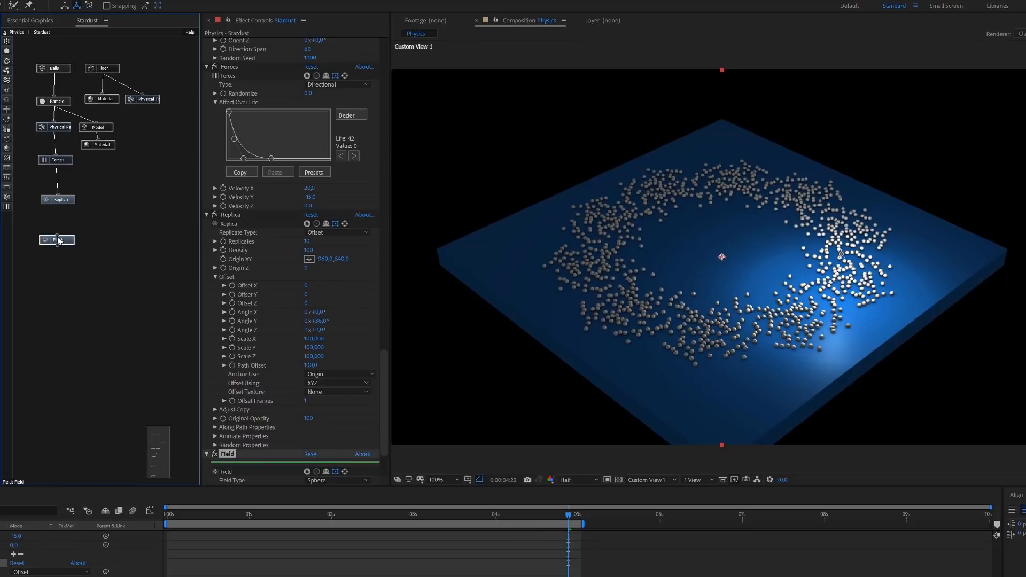
{"action": "scroll", "coordinate": [309, 409], "scroll_direction": "down", "scroll_amount": 3}
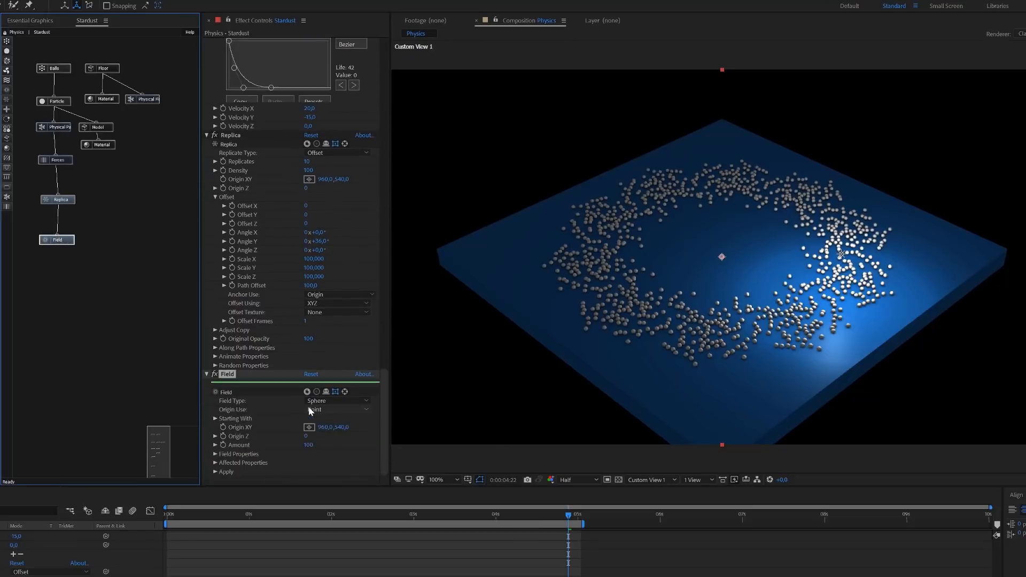
{"action": "left_click", "coordinate": [319, 401]}
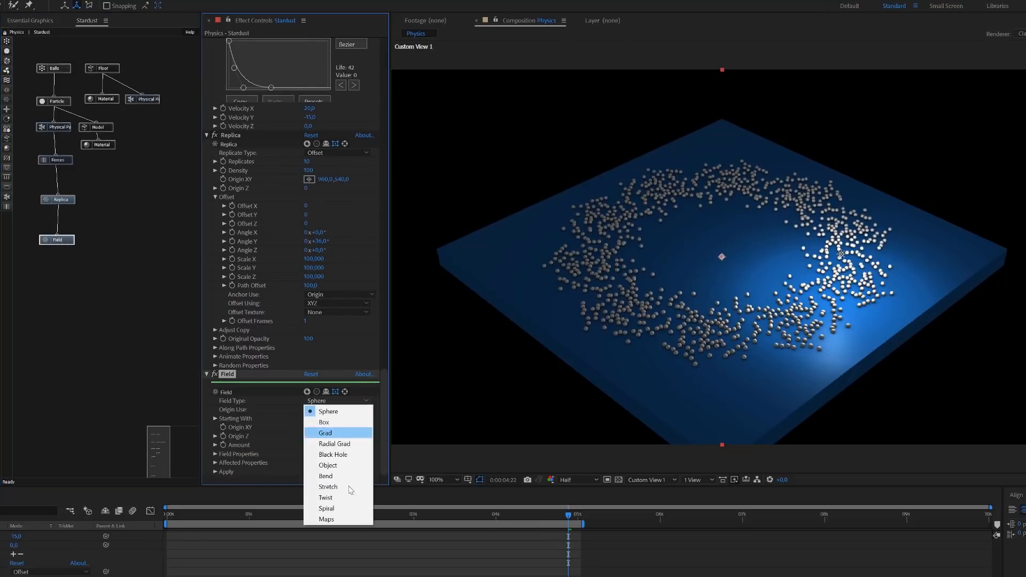
{"action": "left_click", "coordinate": [348, 519]}
Set the Field's map Type to Color and its Size Type to Size XYZ.
{"action": "left_click", "coordinate": [340, 462]}
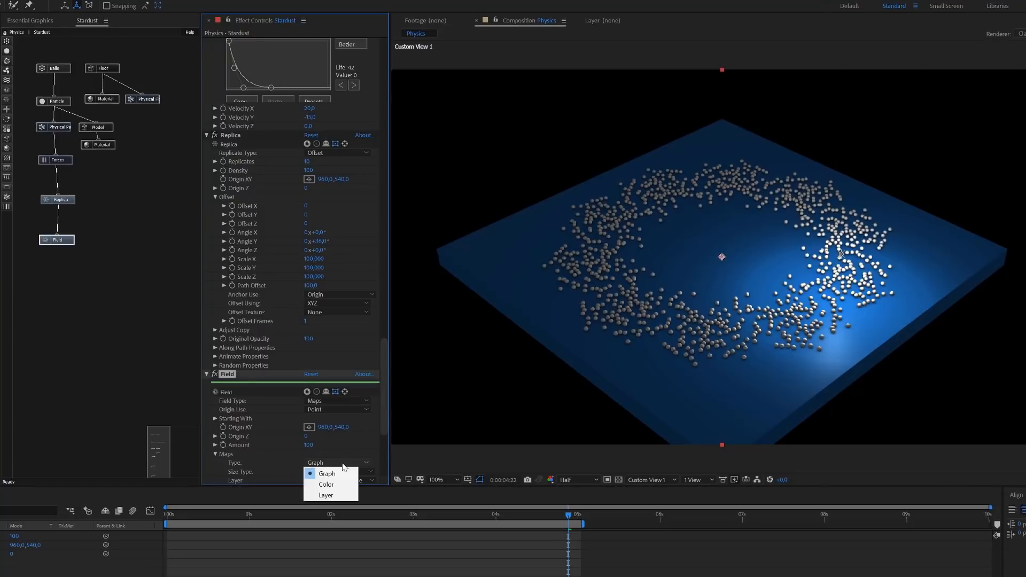
{"action": "left_click", "coordinate": [337, 491]}
{"action": "scroll", "coordinate": [331, 374], "scroll_direction": "down", "scroll_amount": 5}
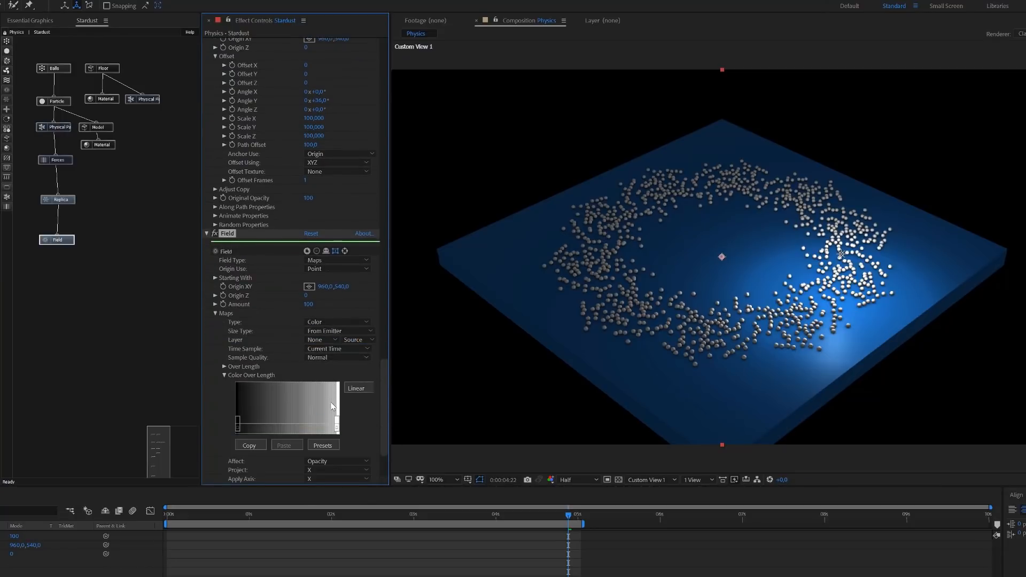
{"action": "left_click", "coordinate": [327, 331]}
{"action": "left_click", "coordinate": [325, 350]}
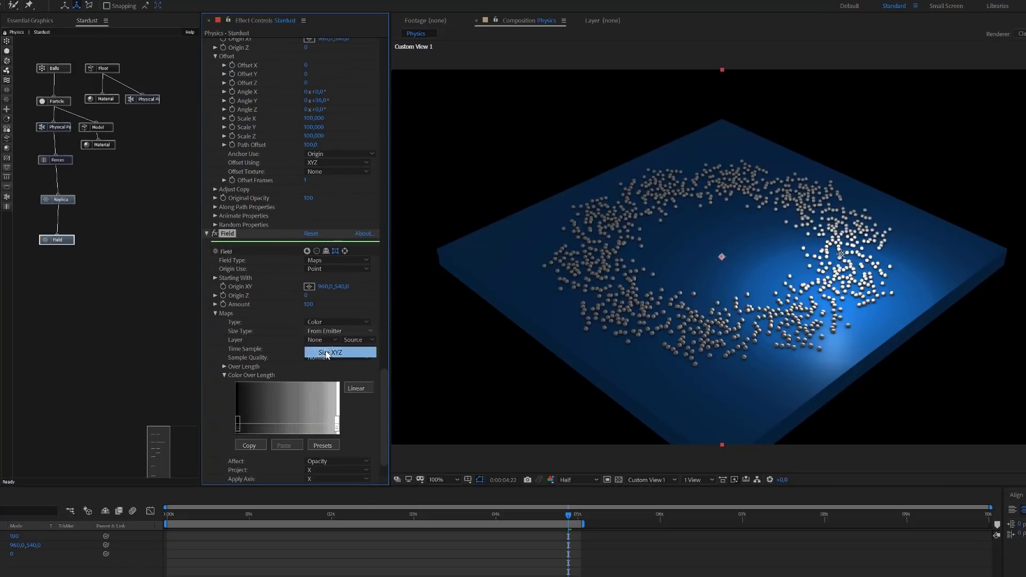
Make the Field's map affect Color and project along Y.
{"action": "scroll", "coordinate": [293, 380], "scroll_direction": "down", "scroll_amount": 2}
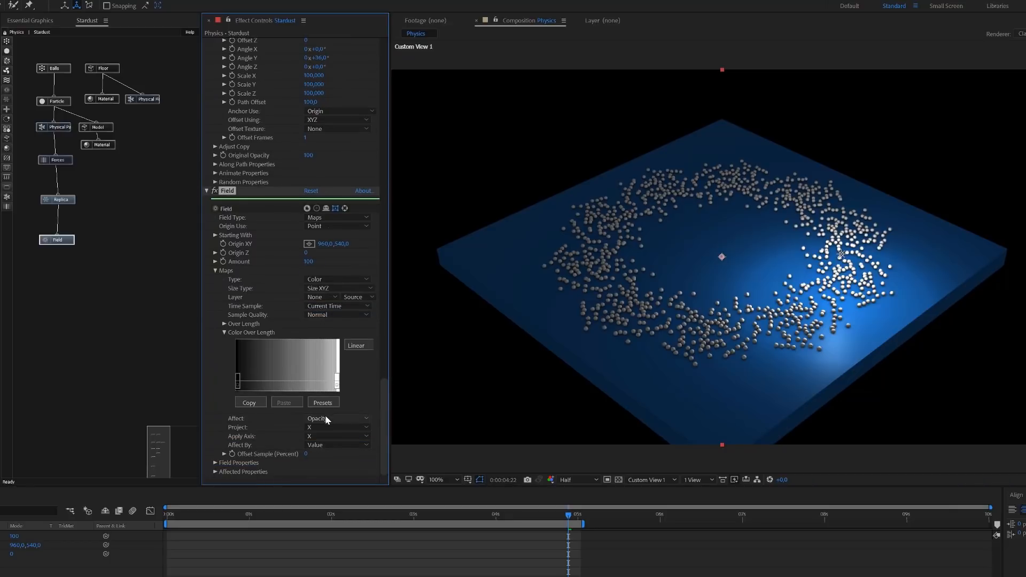
{"action": "left_click", "coordinate": [326, 418]}
{"action": "left_click", "coordinate": [326, 451]}
{"action": "left_click", "coordinate": [320, 436]}
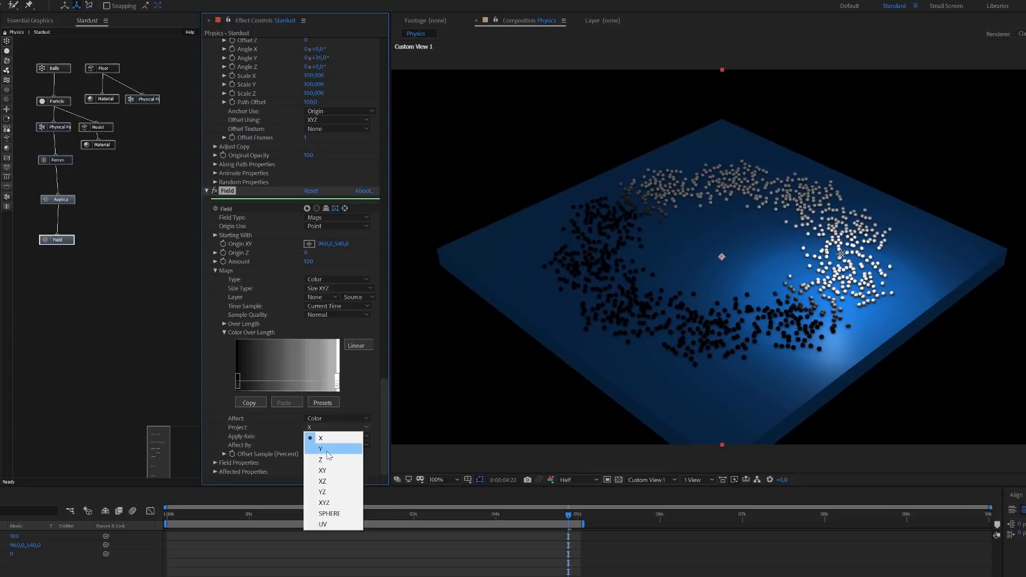
{"action": "left_click", "coordinate": [327, 451]}
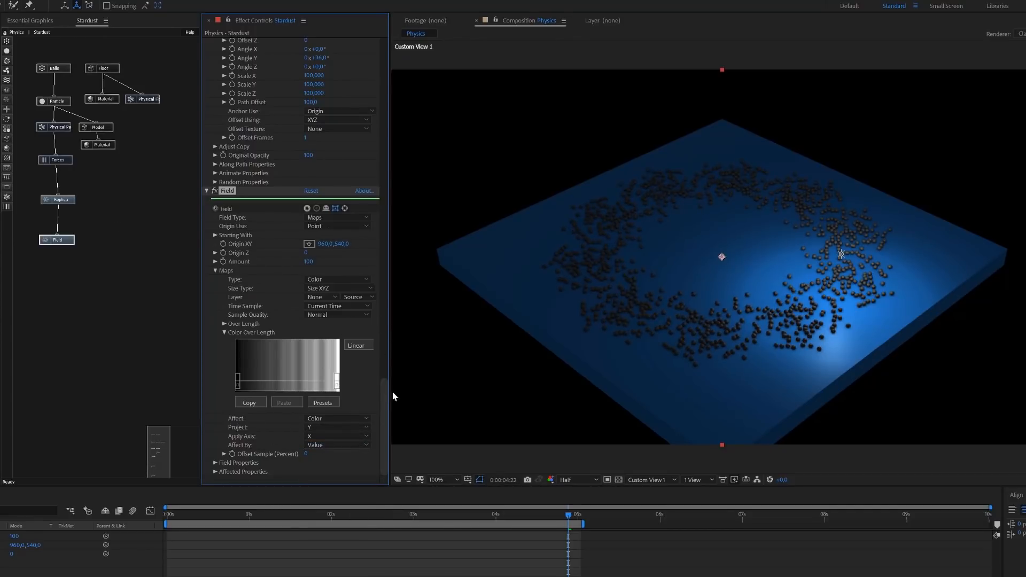
Enable Draw Helpers under the Helpers in Stardust's Render Settings.
{"action": "left_click_drag", "start_coordinate": [384, 402], "coordinate": [402, 23]}
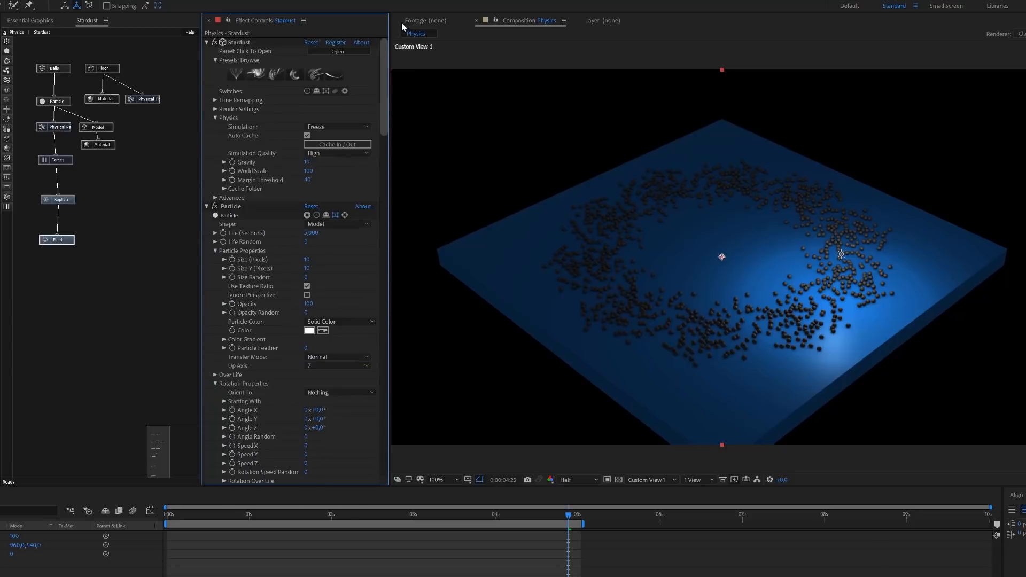
{"action": "left_click", "coordinate": [216, 109]}
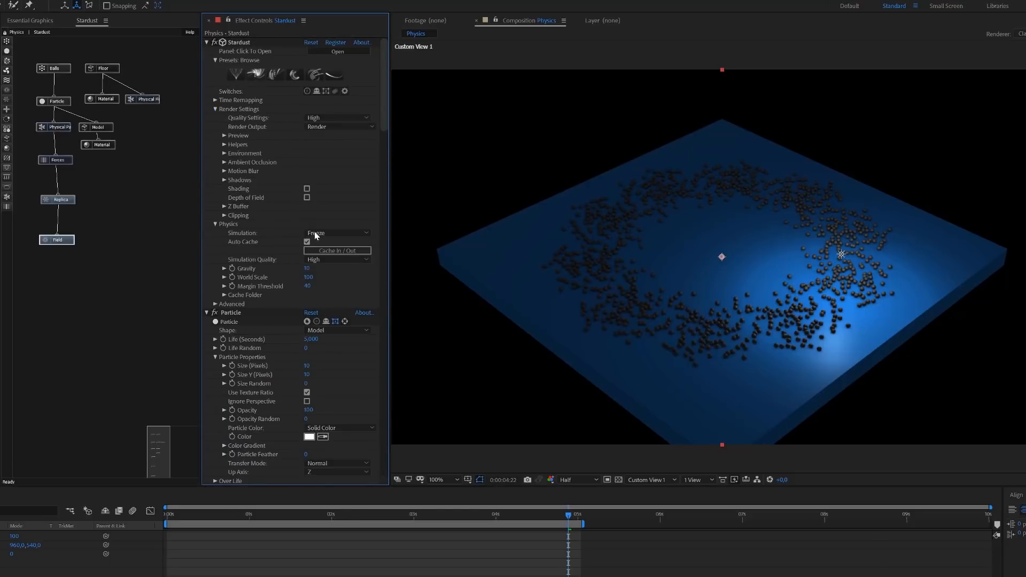
{"action": "left_click", "coordinate": [225, 145]}
{"action": "left_click", "coordinate": [306, 154]}
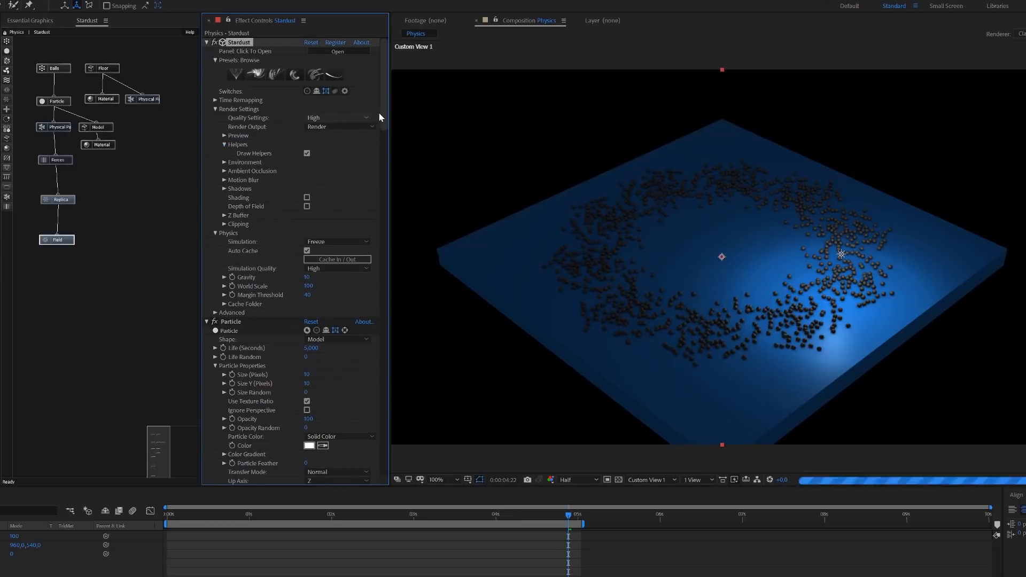
Increase the Size Y in the Field's properties to about 664.
{"action": "mouse_move", "coordinate": [386, 113]}
{"action": "left_mouse_down"}
{"action": "mouse_move", "coordinate": [388, 303]}
{"action": "mouse_move", "coordinate": [371, 458]}
{"action": "left_mouse_up"}
{"action": "scroll", "coordinate": [372, 464], "scroll_direction": "down", "scroll_amount": 5}
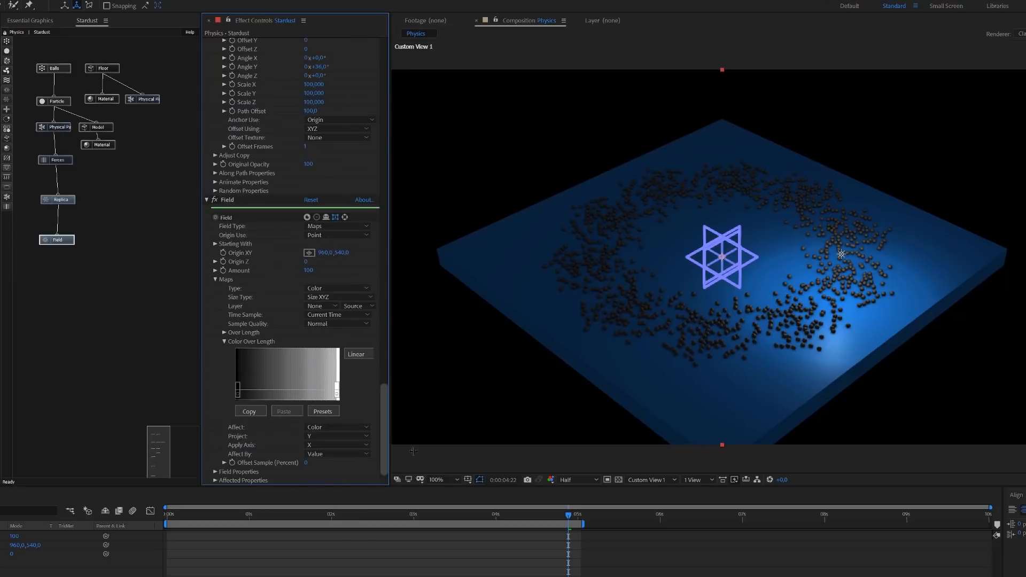
{"action": "left_click", "coordinate": [215, 472]}
{"action": "scroll", "coordinate": [278, 479], "scroll_direction": "down", "scroll_amount": 2}
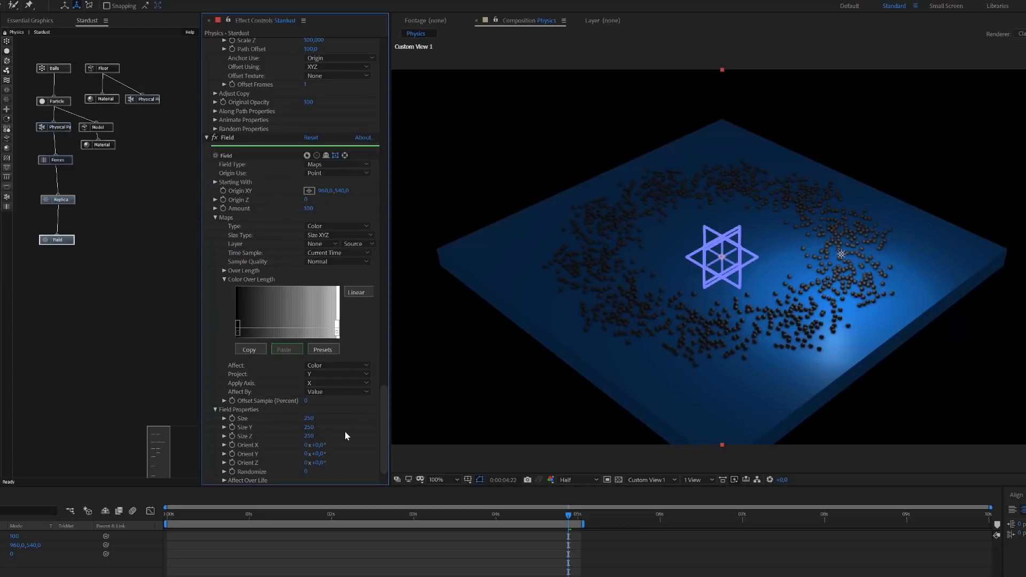
{"action": "left_click_drag", "start_coordinate": [323, 426], "coordinate": [383, 487]}
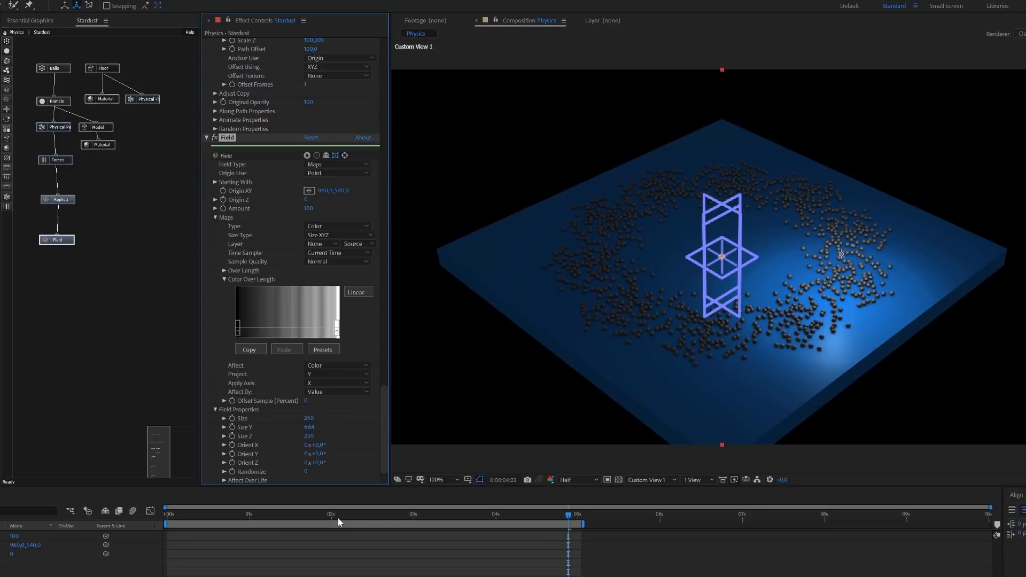
Move the current time to 0:00:01:22 and raise the Field to an Origin Y of about 205, viewing it from the side.
{"action": "left_click", "coordinate": [309, 517]}
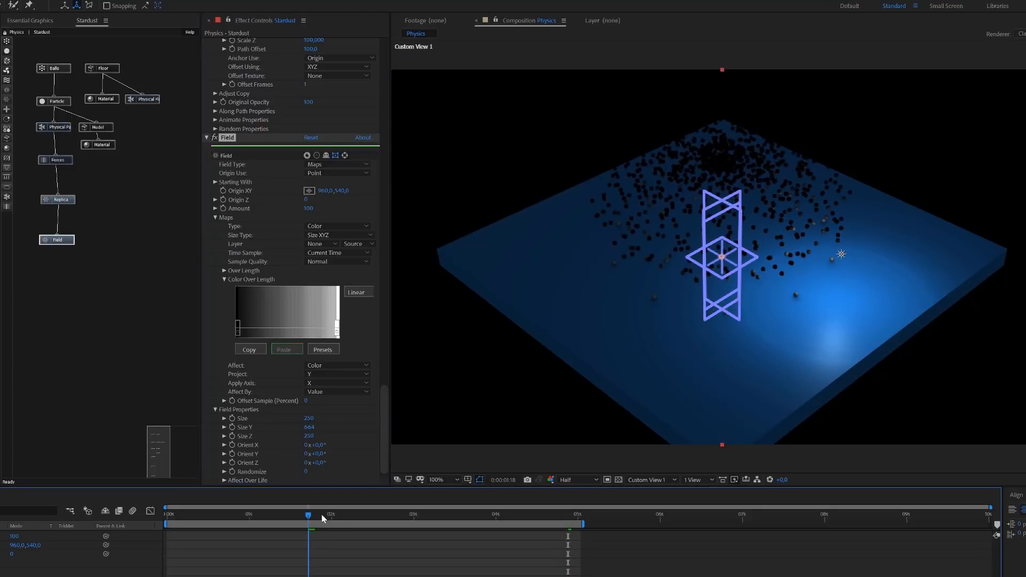
{"action": "left_click", "coordinate": [321, 516]}
{"action": "key", "text": "c"}
{"action": "mouse_move", "coordinate": [728, 284]}
{"action": "left_mouse_down"}
{"action": "mouse_move", "coordinate": [730, 248]}
{"action": "mouse_move", "coordinate": [731, 285]}
{"action": "mouse_move", "coordinate": [730, 250]}
{"action": "mouse_move", "coordinate": [730, 271]}
{"action": "left_mouse_up"}
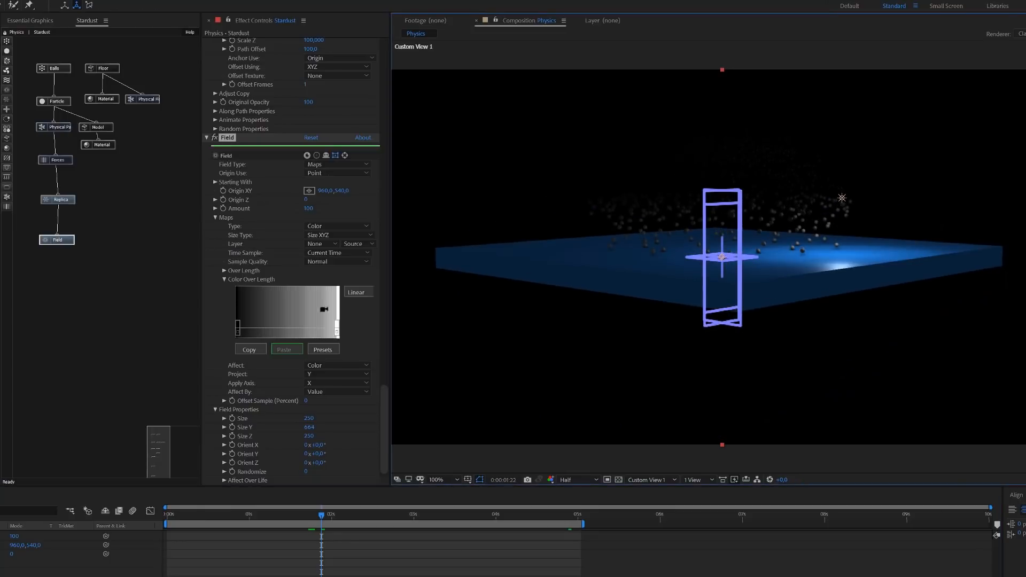
{"action": "left_click_drag", "start_coordinate": [327, 190], "coordinate": [189, 193]}
{"action": "left_click_drag", "start_coordinate": [166, 197], "coordinate": [158, 202]}
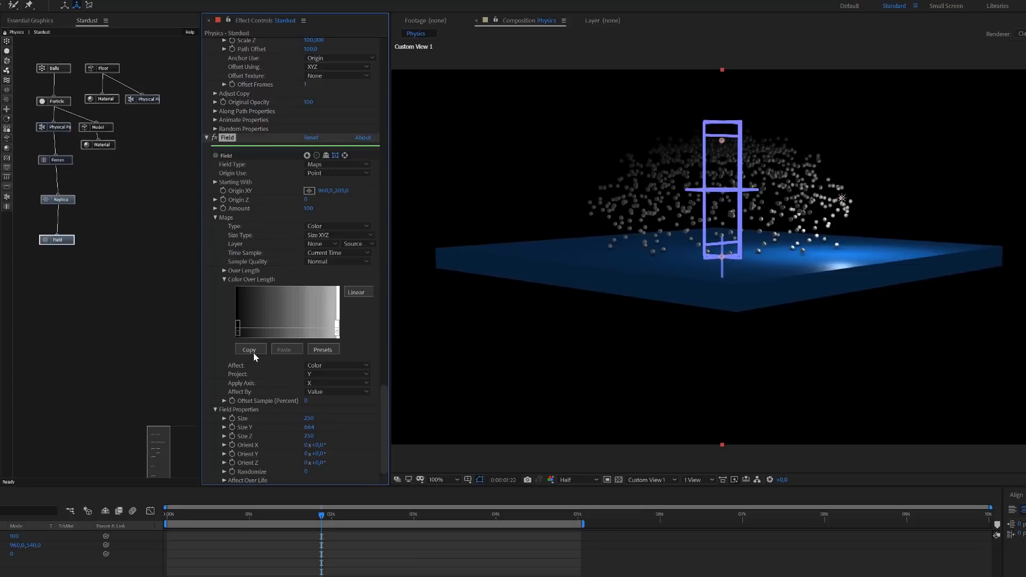
Apply the Color 02 preset to the Field's Color Over Length gradient.
{"action": "left_click", "coordinate": [324, 351]}
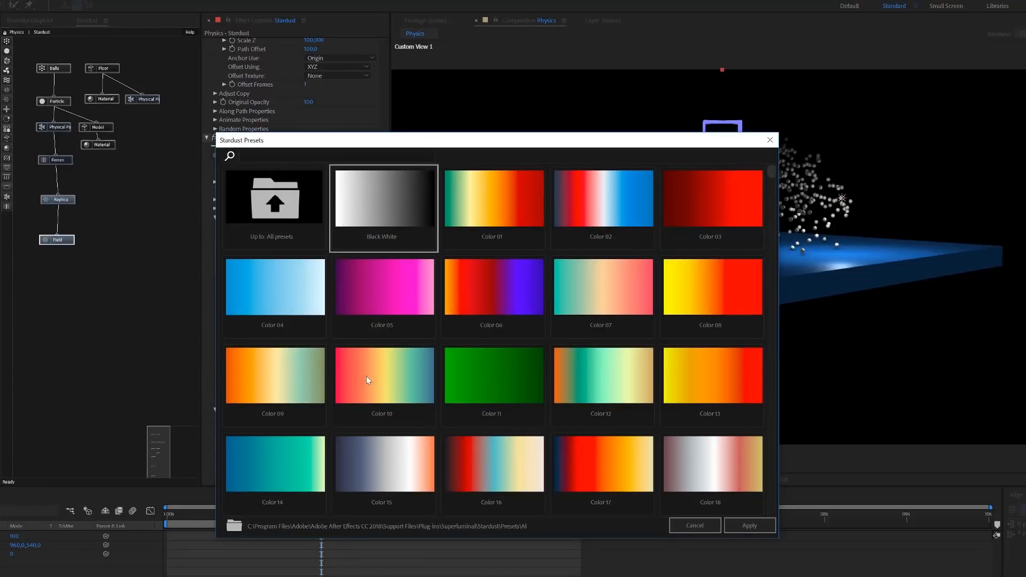
{"action": "left_click", "coordinate": [599, 216]}
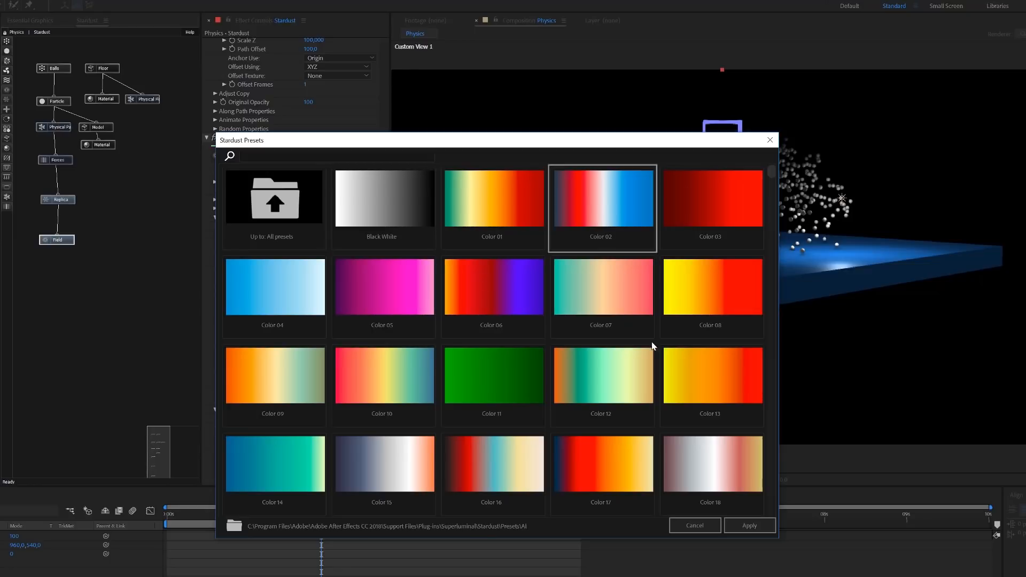
{"action": "left_click", "coordinate": [759, 524]}
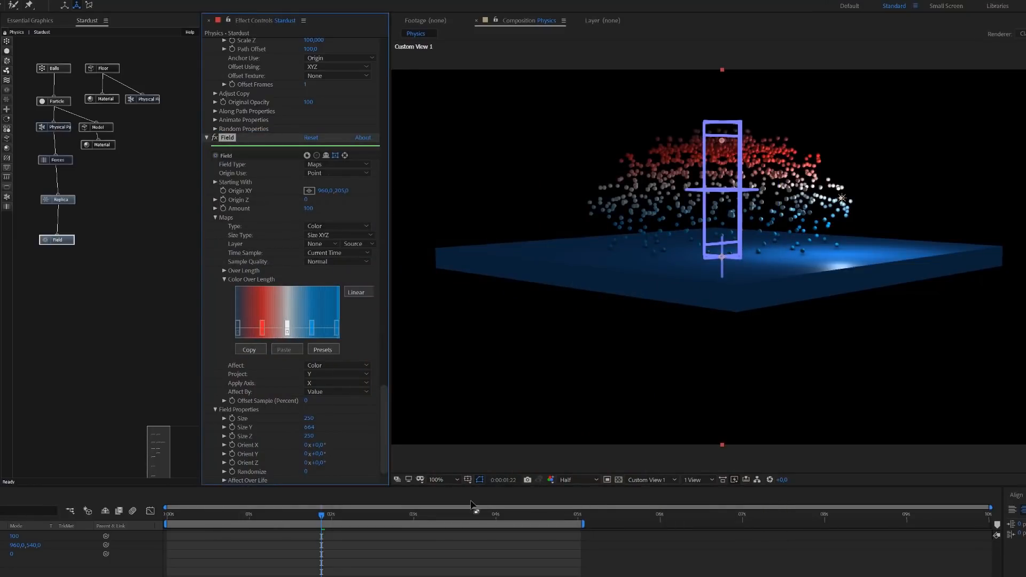
Turn off Draw Helpers in Stardust's Render Settings.
{"action": "left_click_drag", "start_coordinate": [842, 198], "coordinate": [788, 292]}
{"action": "left_click_drag", "start_coordinate": [384, 408], "coordinate": [376, 17]}
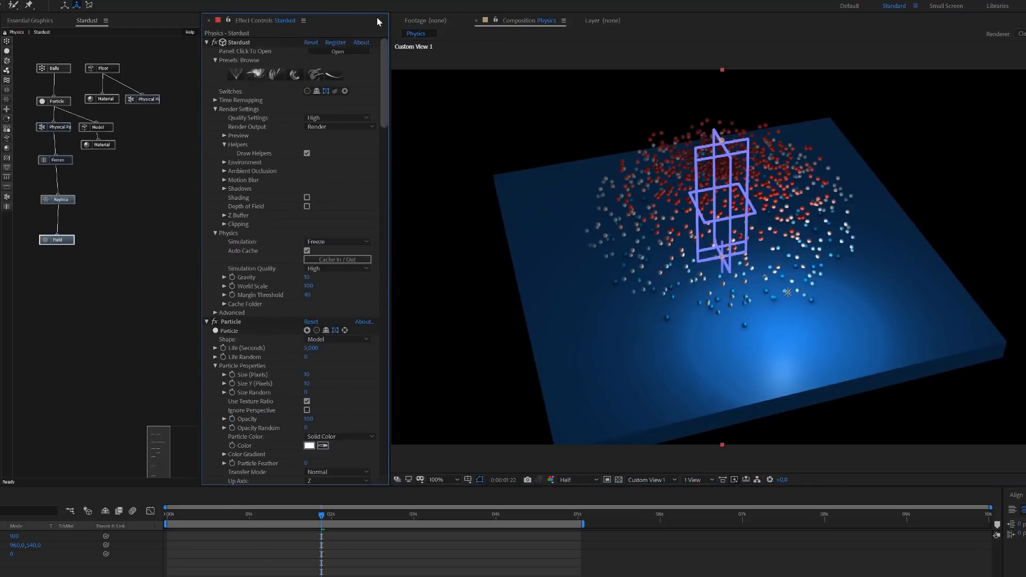
{"action": "left_click", "coordinate": [307, 154]}
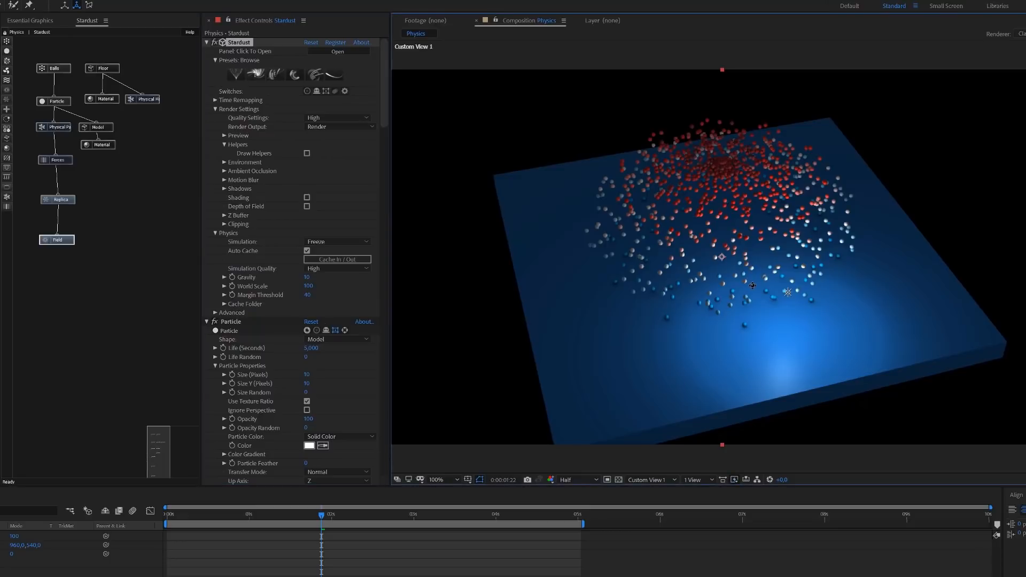
Preview the coloured particle animation from a closer camera view.
{"action": "scroll", "coordinate": [770, 231], "scroll_direction": "up", "scroll_amount": 5}
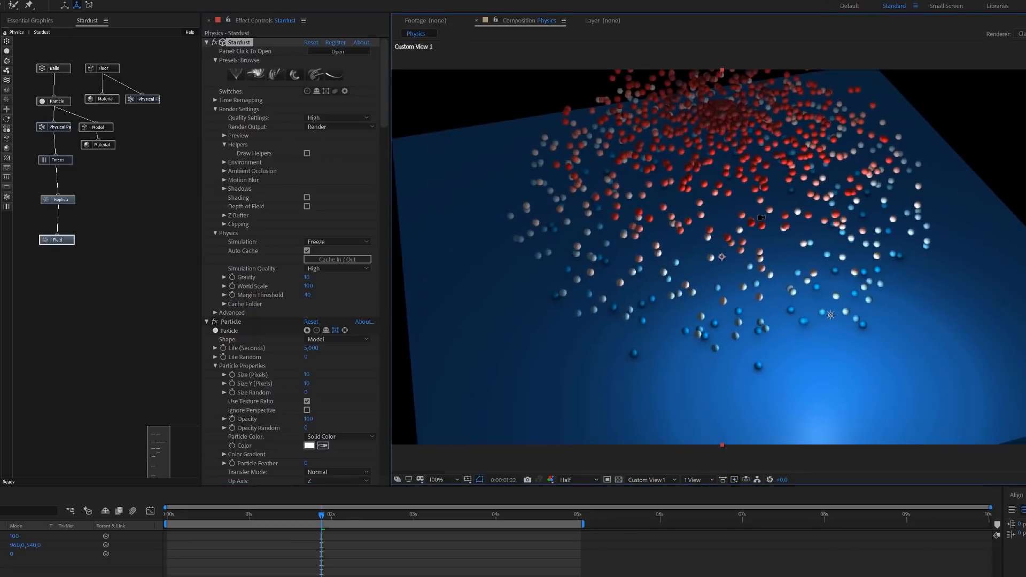
{"action": "mouse_move", "coordinate": [761, 225]}
{"action": "left_mouse_down"}
{"action": "mouse_move", "coordinate": [764, 197]}
{"action": "mouse_move", "coordinate": [752, 234]}
{"action": "left_mouse_up"}
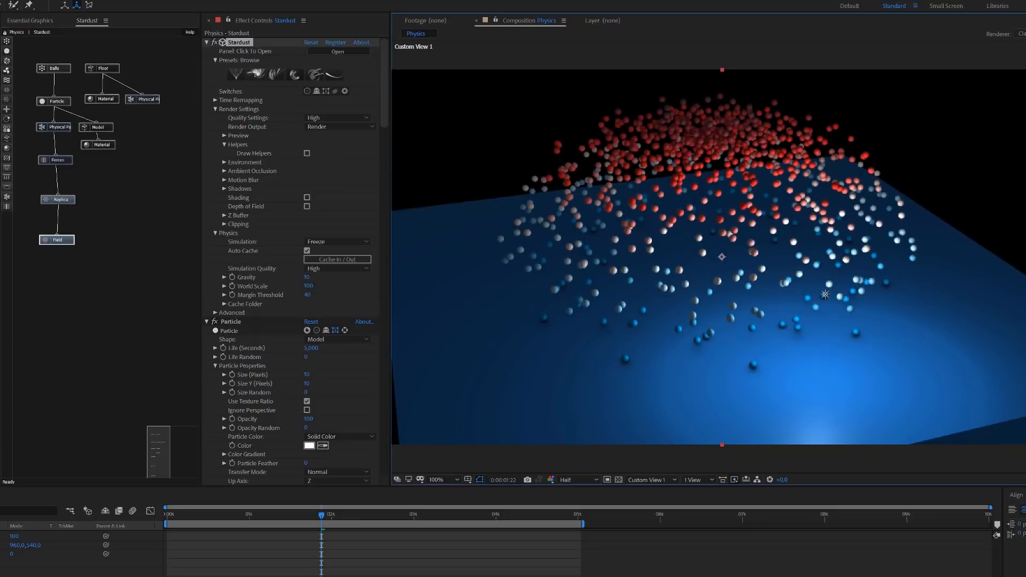
{"action": "key", "text": "space"}
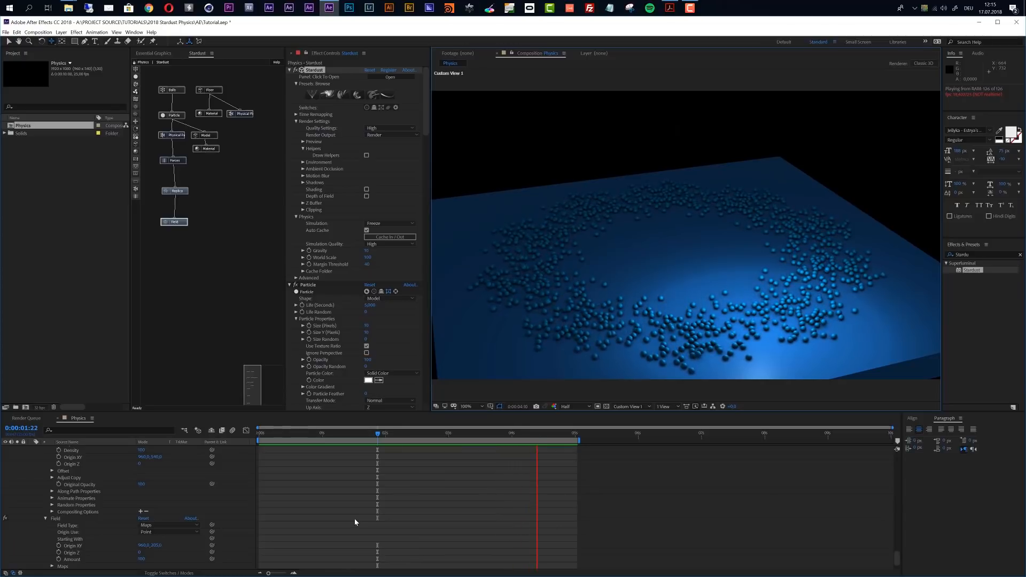
Browse the Stardust presets in the Misc folder of the Physical category.
{"action": "left_click", "coordinate": [347, 96]}
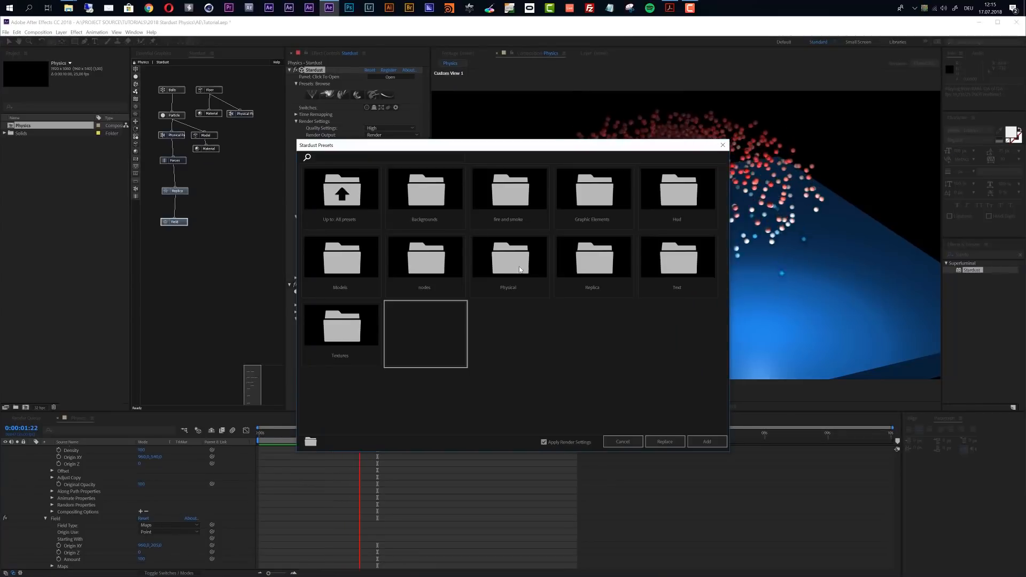
{"action": "double_click", "coordinate": [508, 270]}
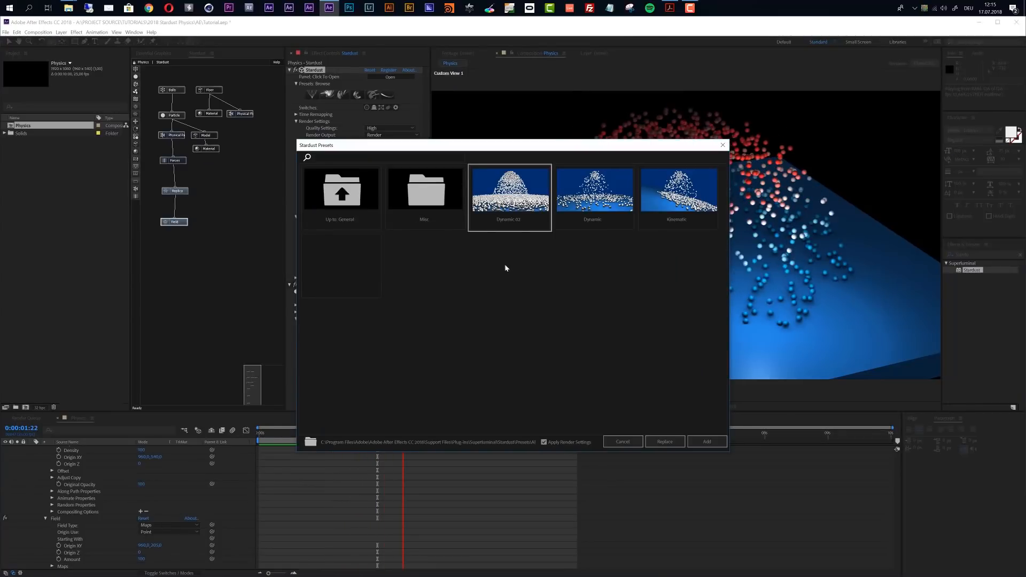
{"action": "double_click", "coordinate": [432, 200]}
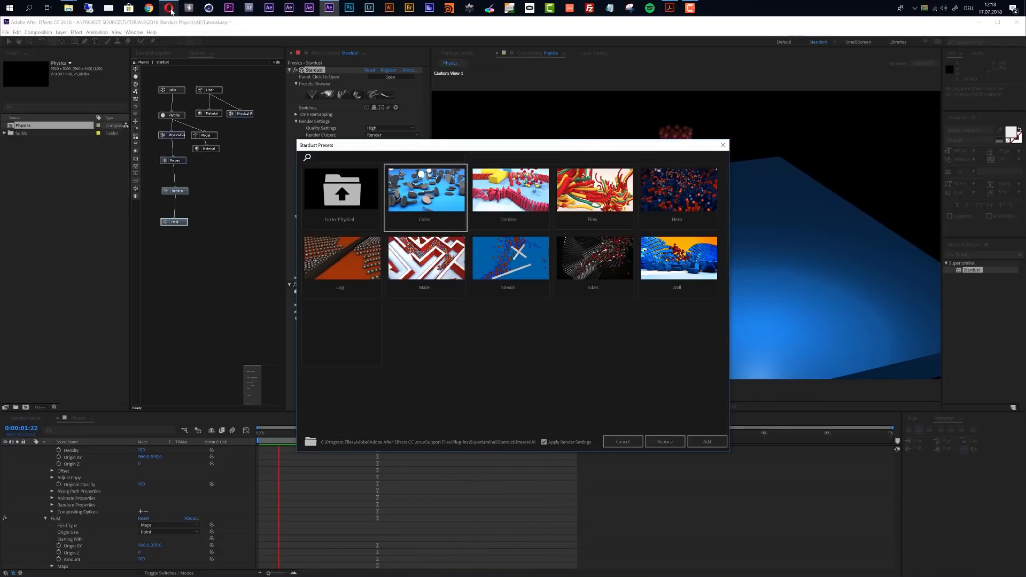
Switch to the Opera browser and look through the graphicINmotion home page, including its popular templates.
{"action": "mouse_move", "coordinate": [171, 11]}
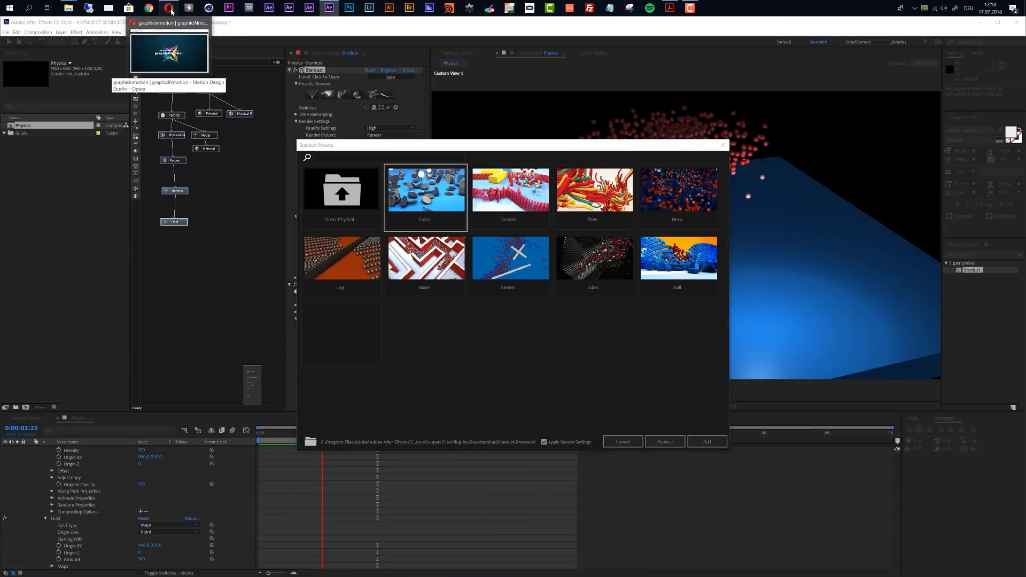
{"action": "left_click", "coordinate": [174, 51]}
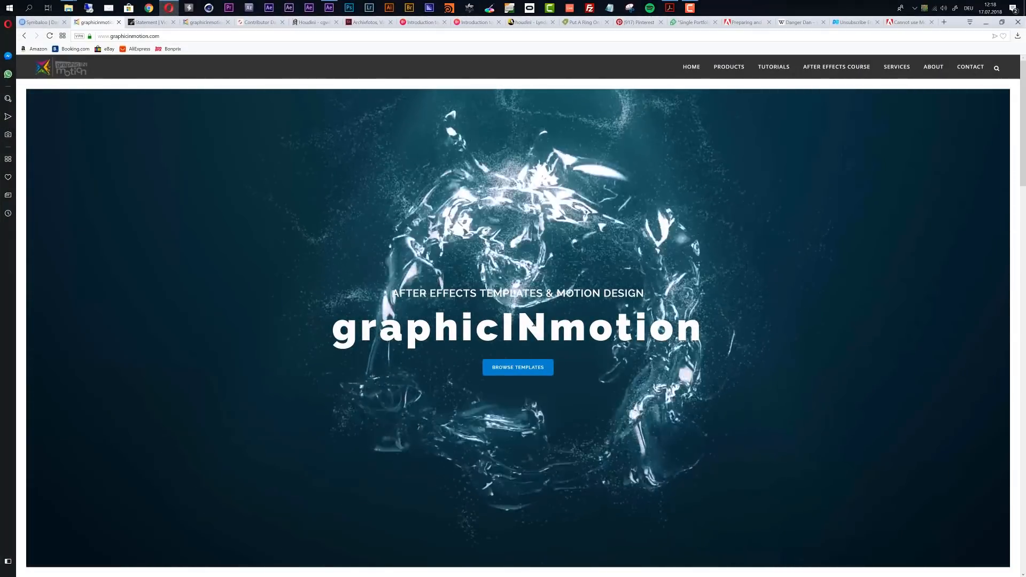
{"action": "scroll", "coordinate": [531, 299], "scroll_direction": "down", "scroll_amount": 5}
{"action": "scroll", "coordinate": [533, 323], "scroll_direction": "down", "scroll_amount": 8}
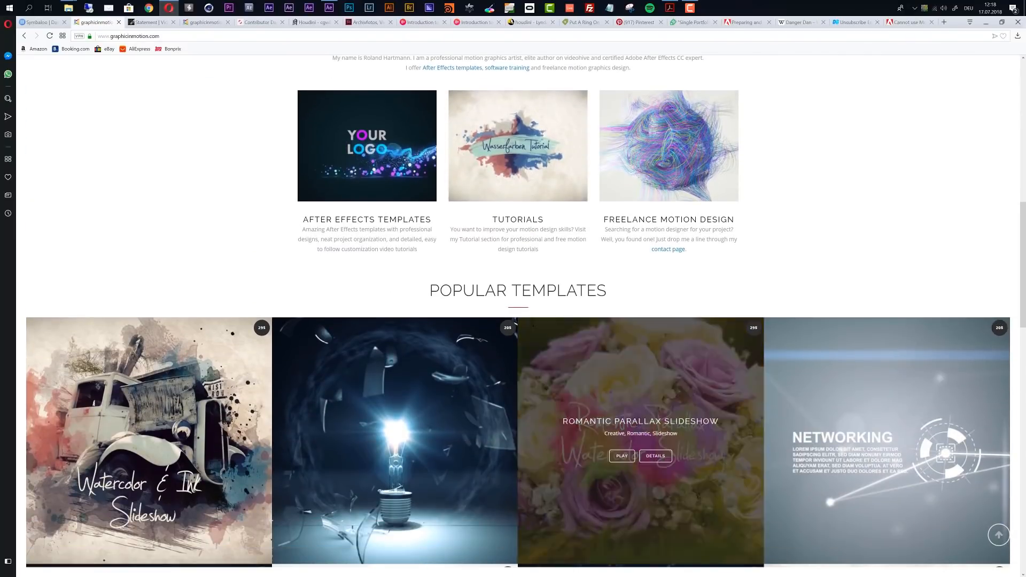
{"action": "scroll", "coordinate": [534, 327], "scroll_direction": "up", "scroll_amount": 5}
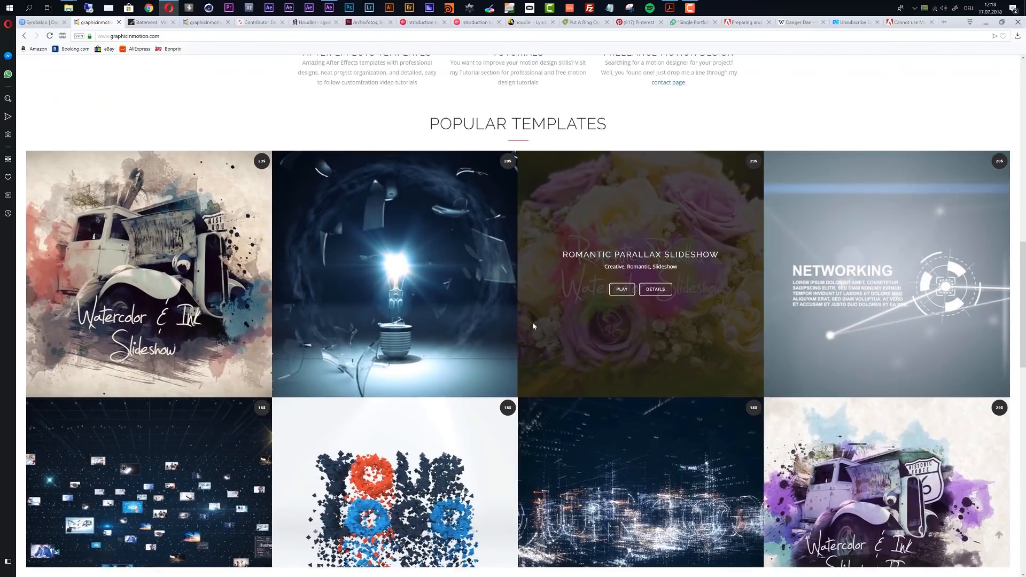
{"action": "scroll", "coordinate": [567, 273], "scroll_direction": "down", "scroll_amount": 1}
{"action": "scroll", "coordinate": [603, 224], "scroll_direction": "up", "scroll_amount": 1}
{"action": "scroll", "coordinate": [603, 224], "scroll_direction": "up", "scroll_amount": 10}
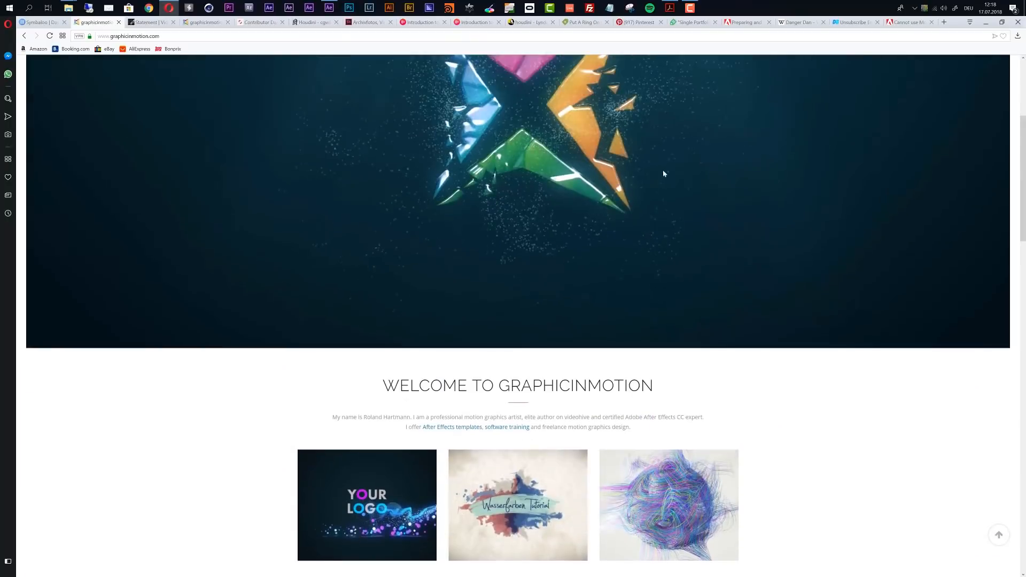
Open the Tutorials page of the graphicINmotion site and examine its list of tutorials.
{"action": "left_click", "coordinate": [779, 67]}
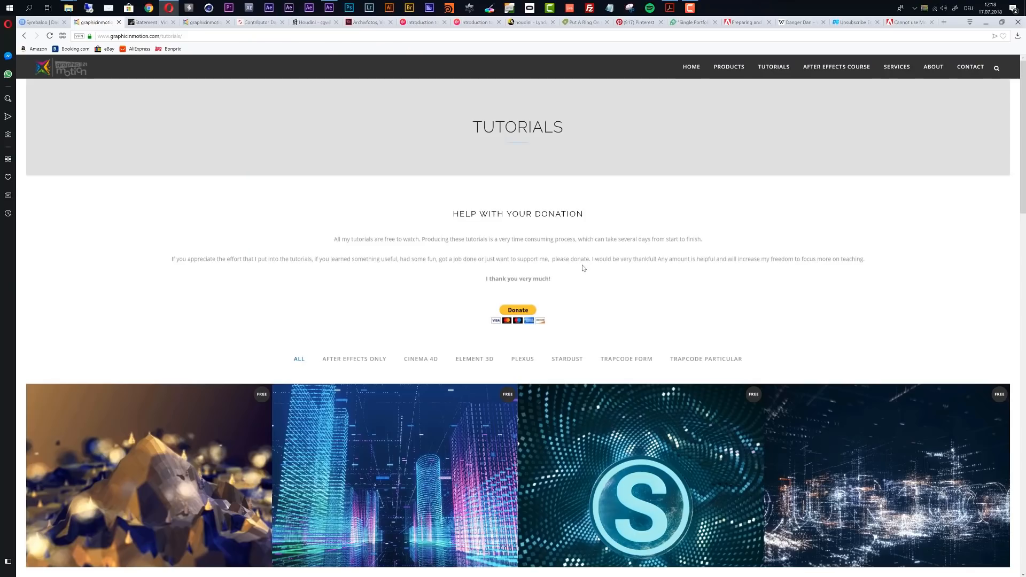
{"action": "scroll", "coordinate": [582, 267], "scroll_direction": "down", "scroll_amount": 4}
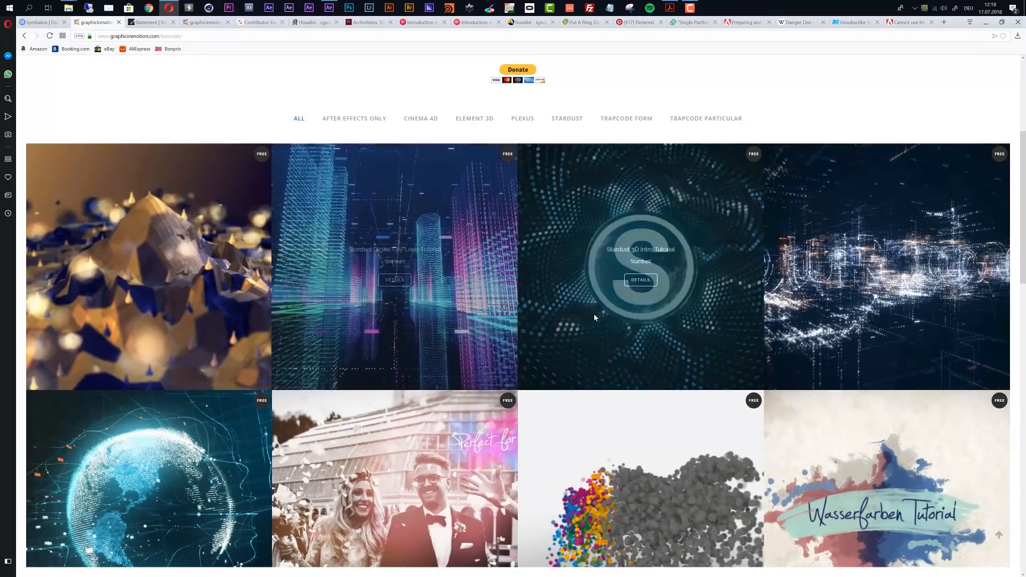